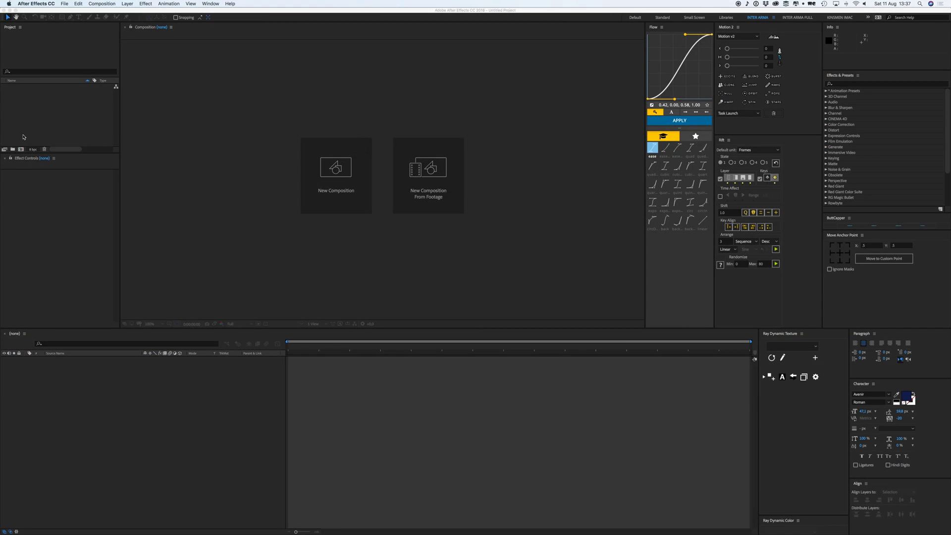
Step: Create the composition Comp 1 with the HDTV 1080 25 preset at 25 frames per second
{"action": "left_click", "coordinate": [21, 149]}
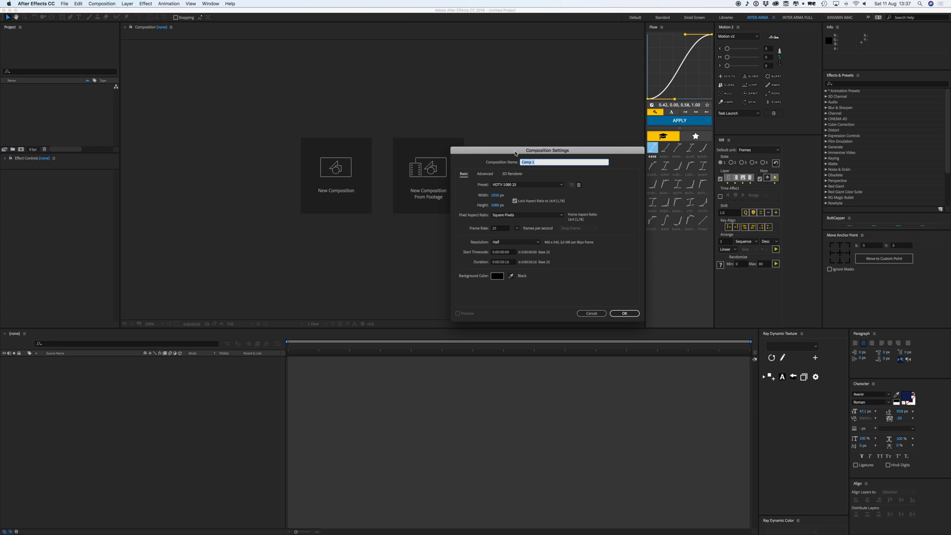
{"action": "left_click_drag", "start_coordinate": [516, 154], "coordinate": [413, 132]}
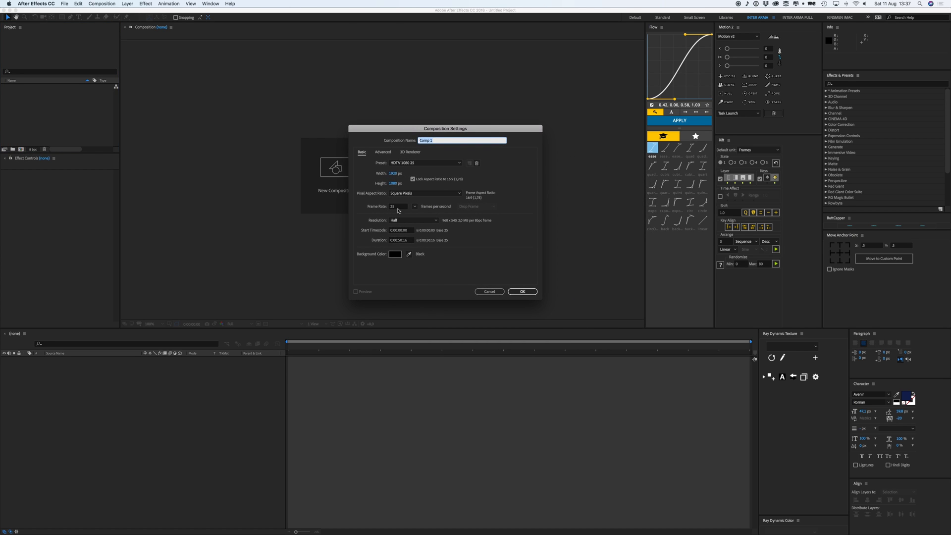
{"action": "left_click", "coordinate": [397, 207]}
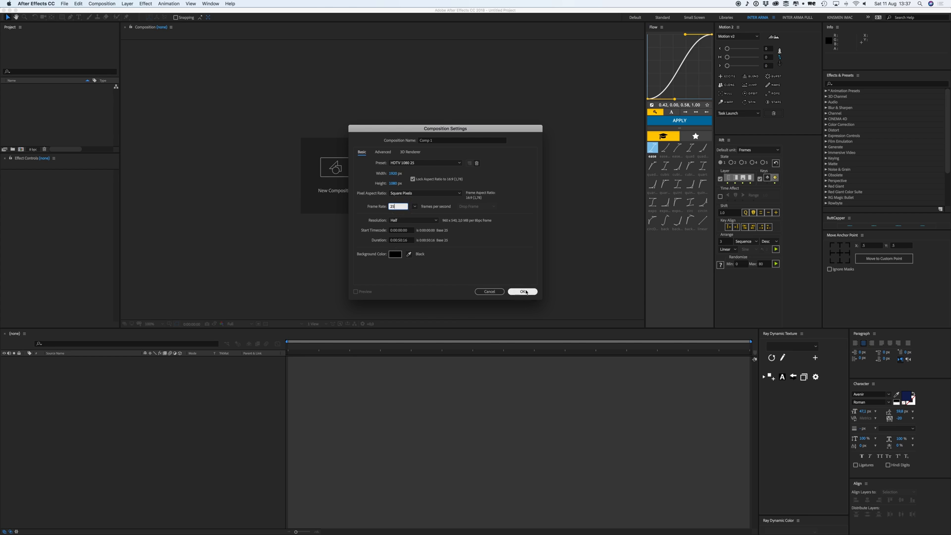
{"action": "left_click", "coordinate": [522, 291]}
Step: Add a full-frame royal blue solid as the background and lock its layer
{"action": "left_click", "coordinate": [127, 4]}
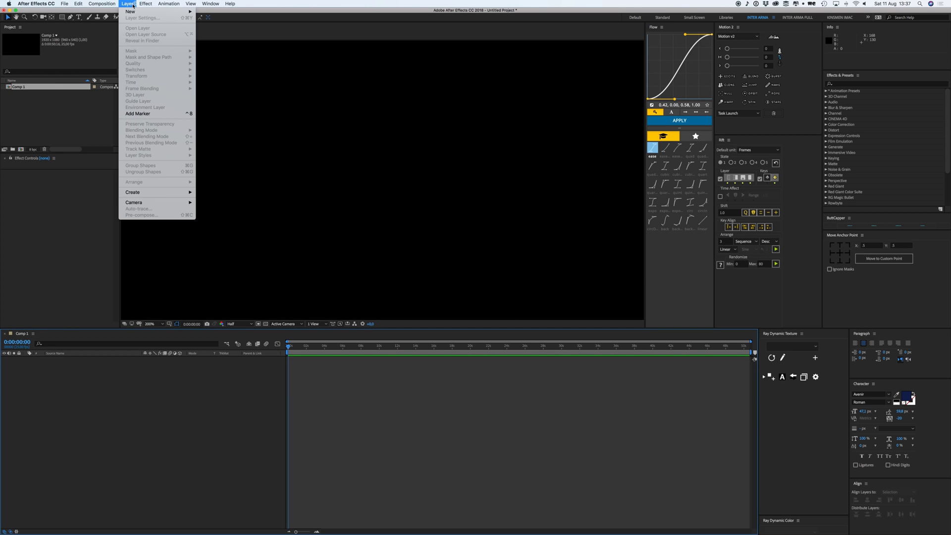
{"action": "mouse_move", "coordinate": [130, 11]}
{"action": "left_click", "coordinate": [214, 20]}
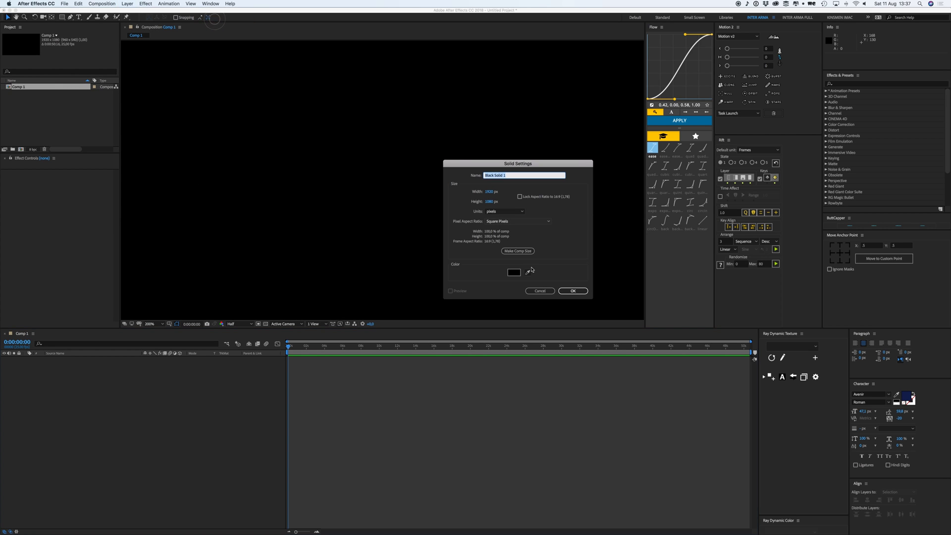
{"action": "left_click", "coordinate": [514, 273]}
{"action": "left_click", "coordinate": [119, 237]}
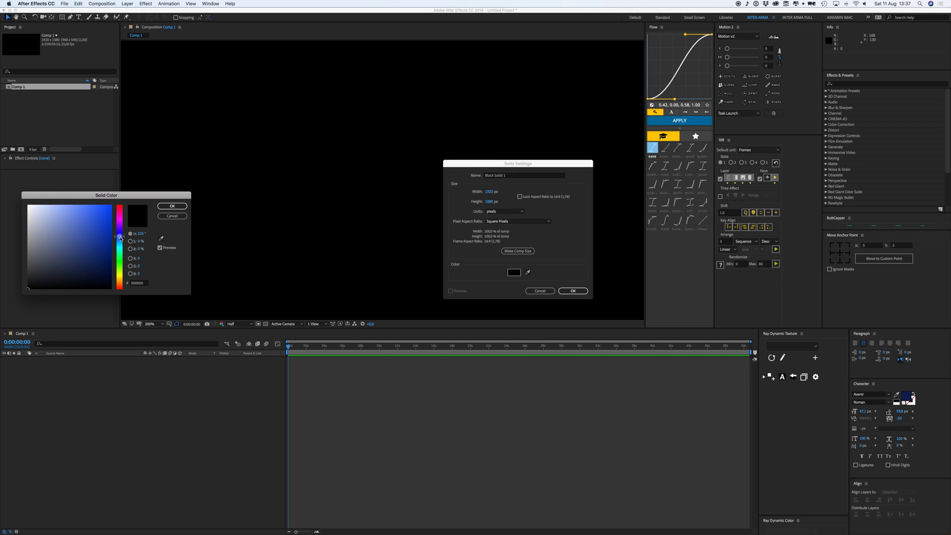
{"action": "left_click_drag", "start_coordinate": [80, 217], "coordinate": [91, 218]}
{"action": "left_click", "coordinate": [166, 207]}
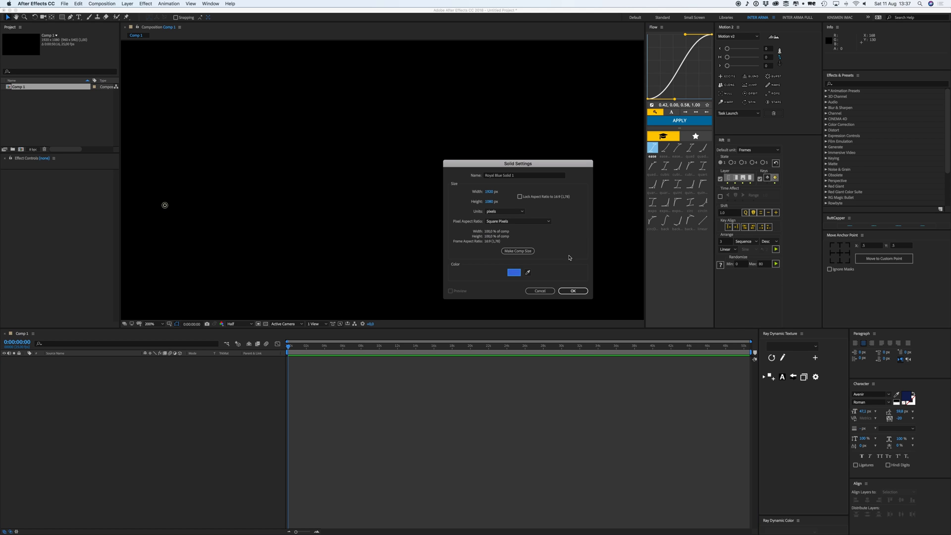
{"action": "left_click", "coordinate": [573, 291]}
{"action": "left_click", "coordinate": [19, 358]}
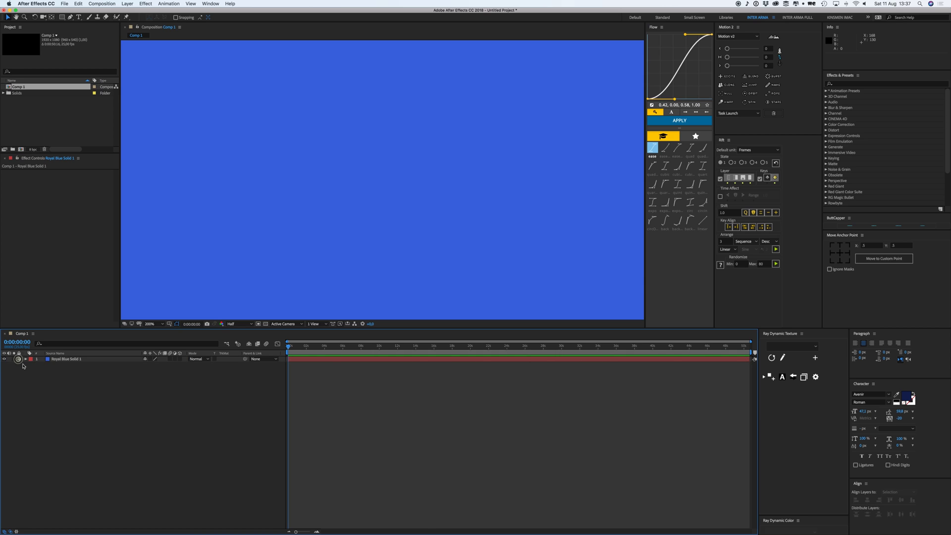
Step: Choose the Ellipse tool and set the shape fill to a solid white (FFFFFF)
{"action": "left_click", "coordinate": [62, 17]}
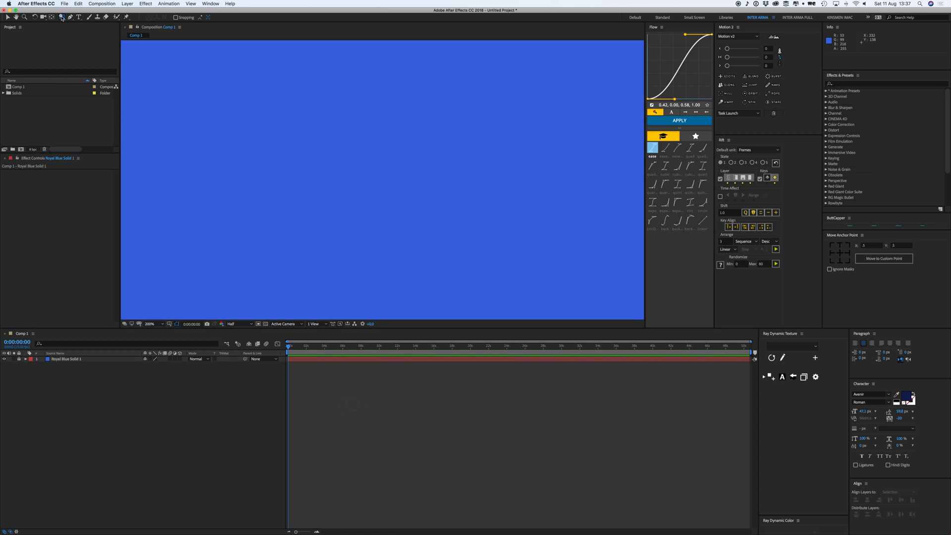
{"action": "left_click", "coordinate": [90, 31]}
{"action": "left_click", "coordinate": [174, 18]}
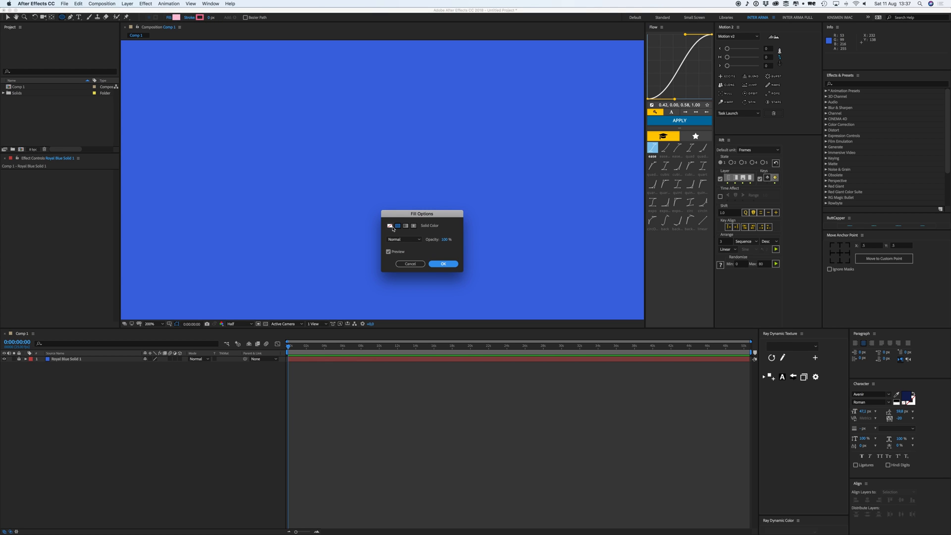
{"action": "key", "text": "Escape"}
{"action": "left_click", "coordinate": [176, 17]}
{"action": "left_click_drag", "start_coordinate": [44, 227], "coordinate": [8, 196]}
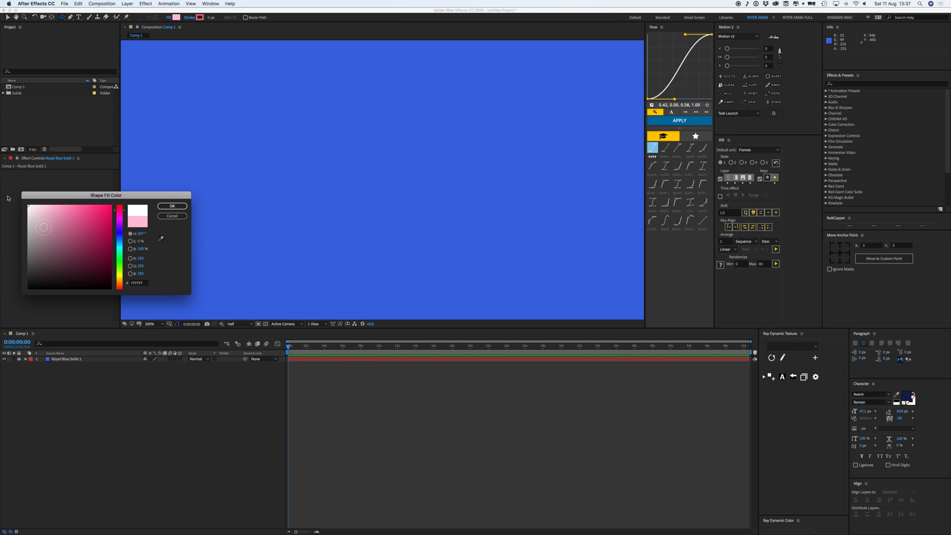
{"action": "left_click", "coordinate": [162, 207]}
Step: Draw a small white circle near the centre of the composition as a new shape layer
{"action": "key", "text": "comma"}
{"action": "key", "text": "space"}
{"action": "left_click_drag", "start_coordinate": [392, 219], "coordinate": [389, 212]}
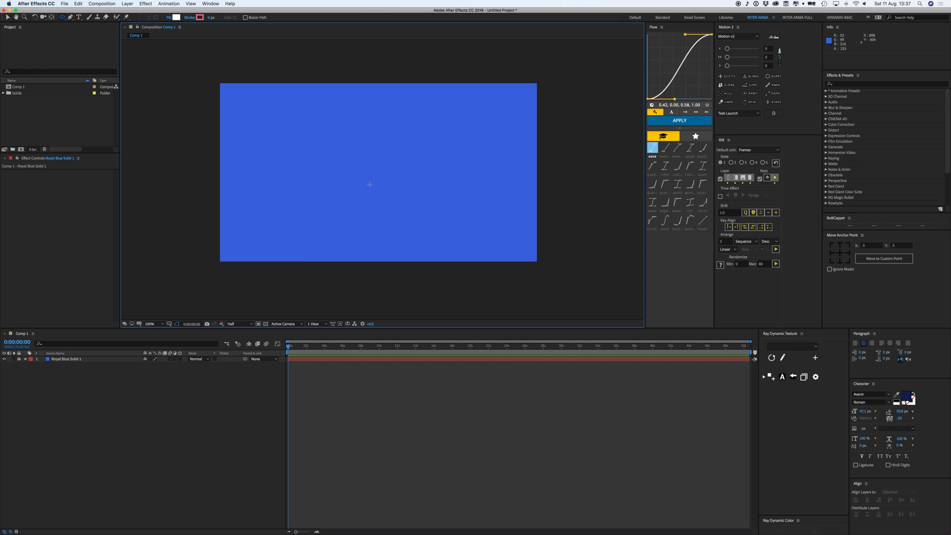
{"action": "mouse_move", "coordinate": [366, 181]}
{"action": "left_mouse_down"}
{"action": "mouse_move", "coordinate": [391, 201]}
{"action": "mouse_move", "coordinate": [378, 177]}
{"action": "left_mouse_up"}
{"action": "key", "text": "v"}
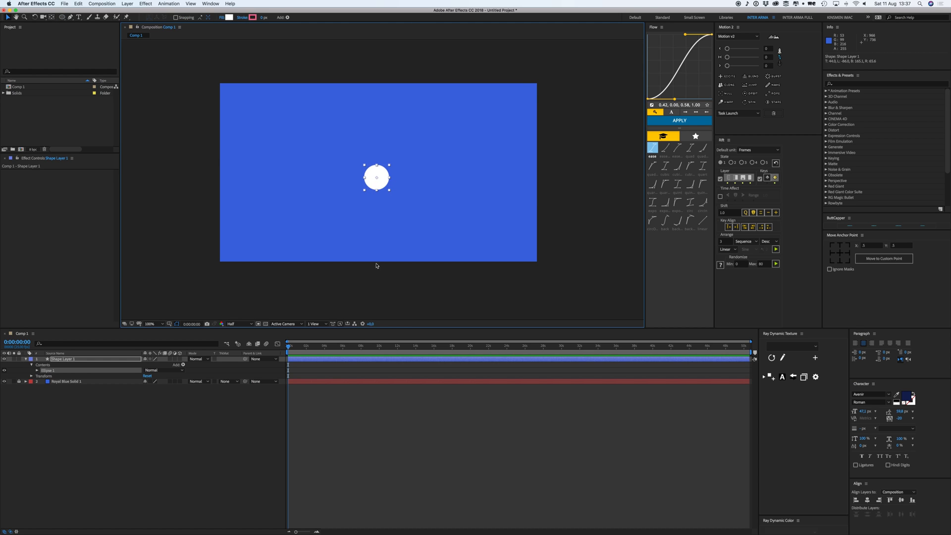
{"action": "key", "text": "period"}
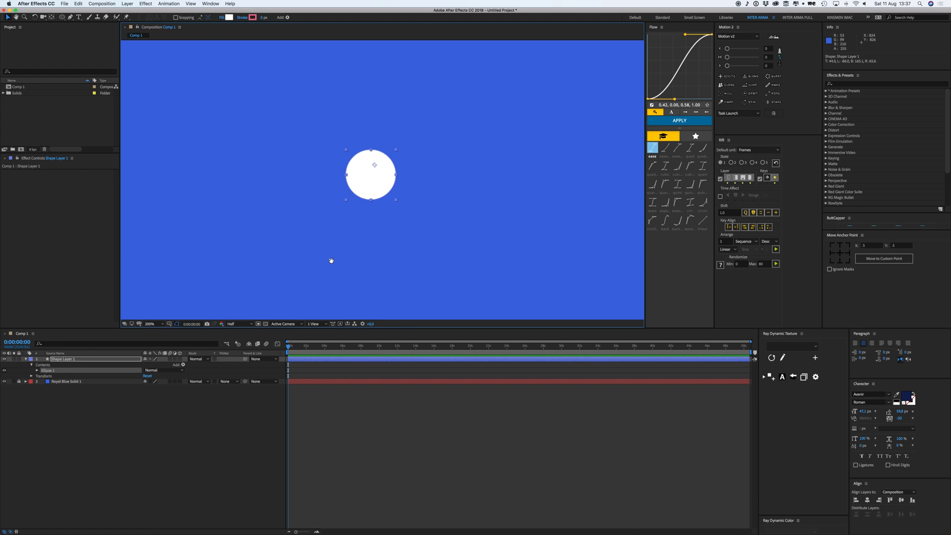
{"action": "left_click_drag", "start_coordinate": [331, 261], "coordinate": [335, 251]}
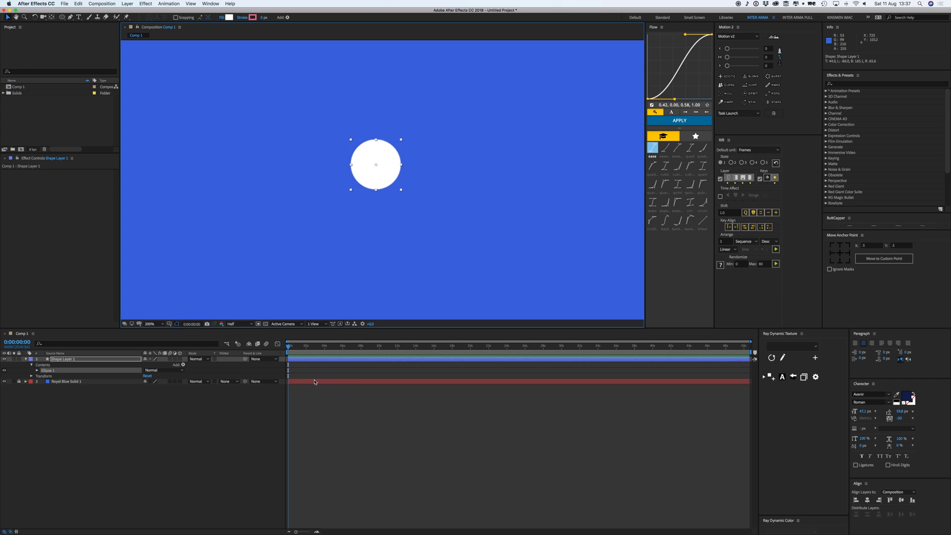
Step: Add Position and Scale keyframes to the circle's shape layer at 0:00:01:00
{"action": "key", "text": "p"}
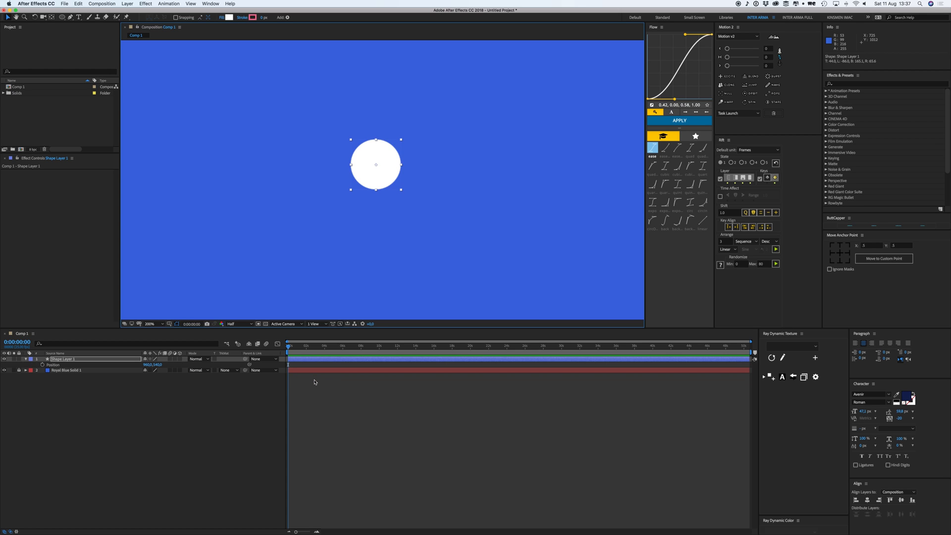
{"action": "key", "text": "shift+s"}
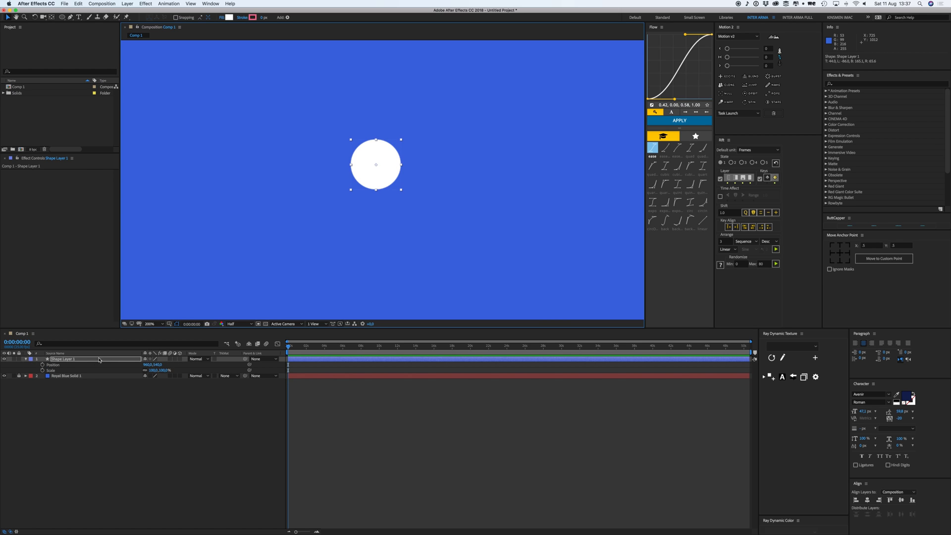
{"action": "left_click", "coordinate": [317, 531]}
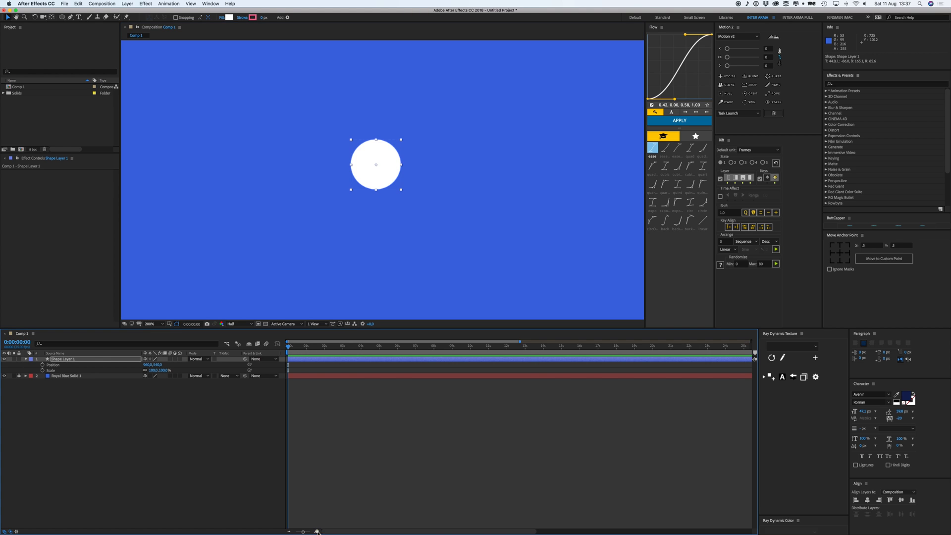
{"action": "left_click", "coordinate": [317, 531]}
{"action": "left_click", "coordinate": [325, 346]}
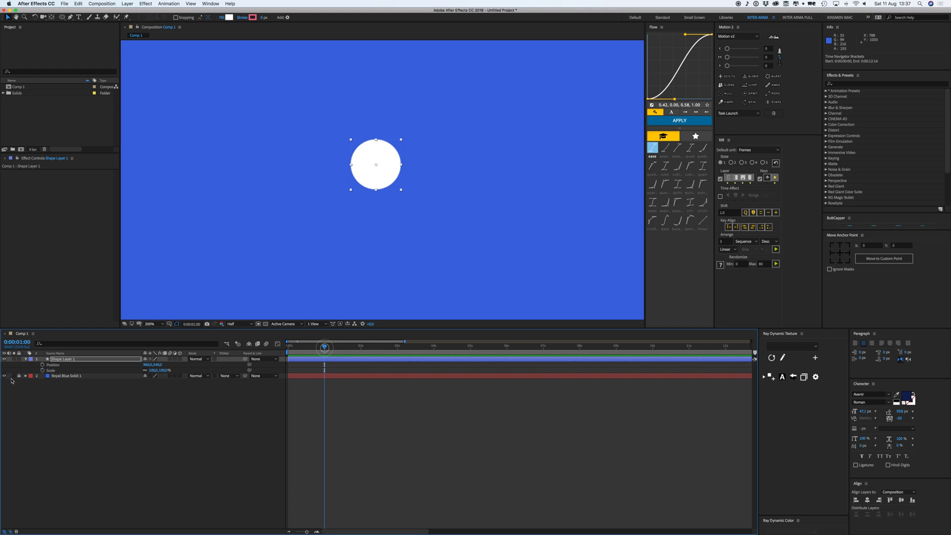
{"action": "left_click_drag", "start_coordinate": [42, 364], "coordinate": [44, 372]}
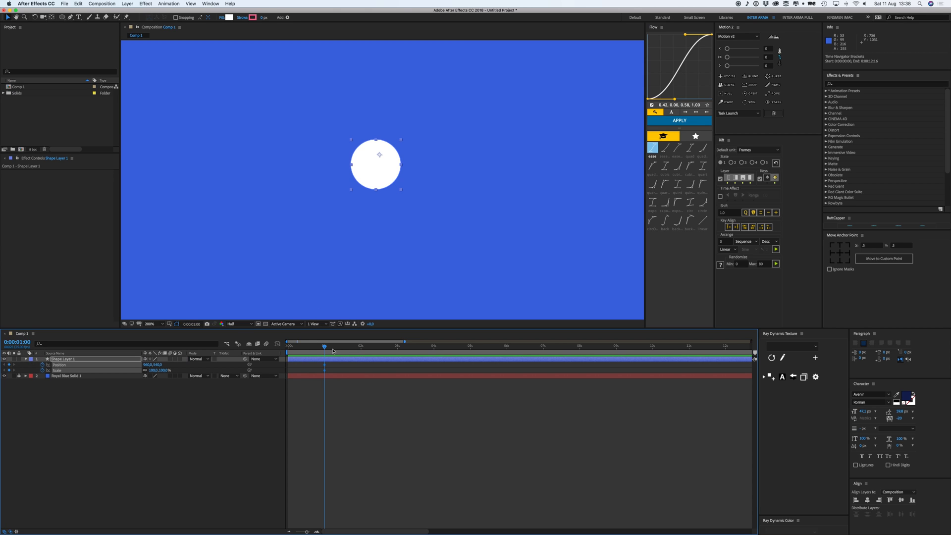
Step: Try to animate the circle growing upward from a lower position at the composition start, and undo the attempt
{"action": "left_click_drag", "start_coordinate": [325, 346], "coordinate": [288, 347]}
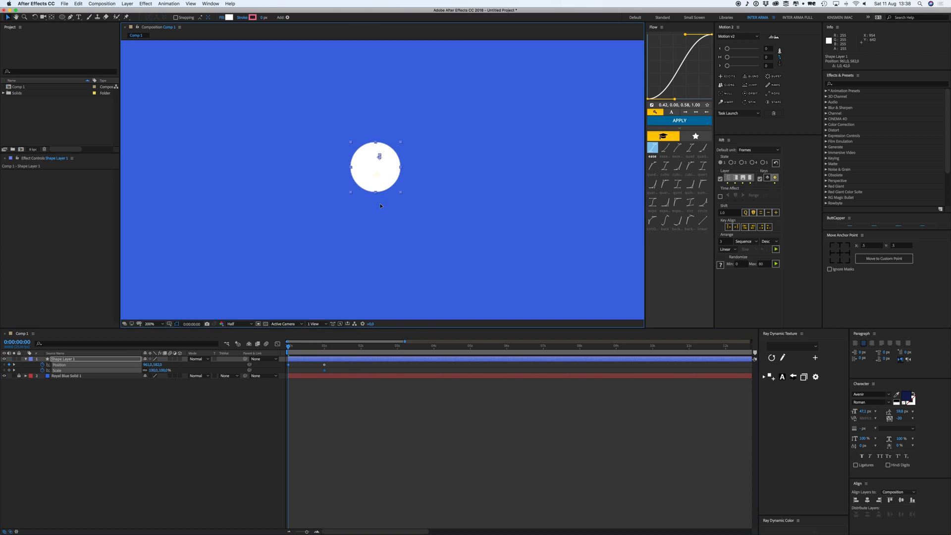
{"action": "left_click_drag", "start_coordinate": [368, 182], "coordinate": [366, 267]}
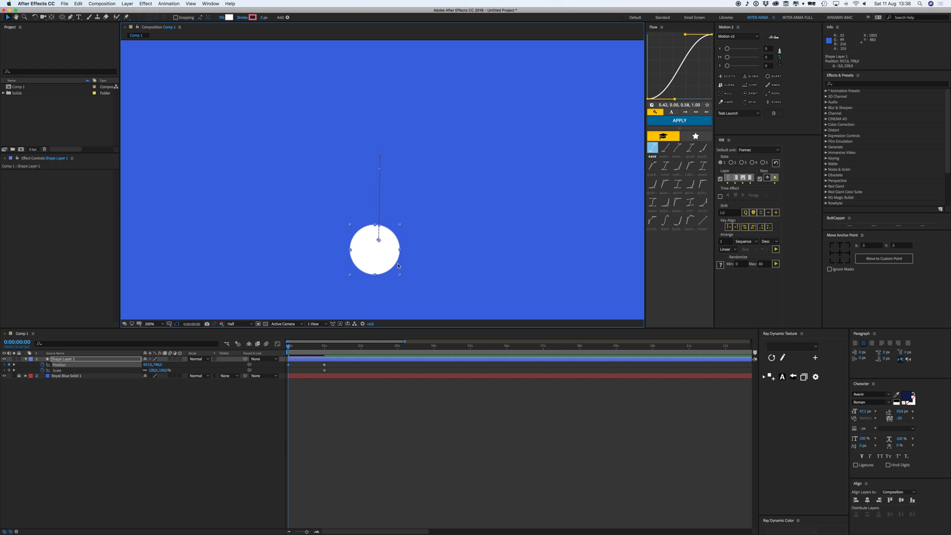
{"action": "left_click", "coordinate": [152, 393]}
{"action": "left_click", "coordinate": [164, 370]}
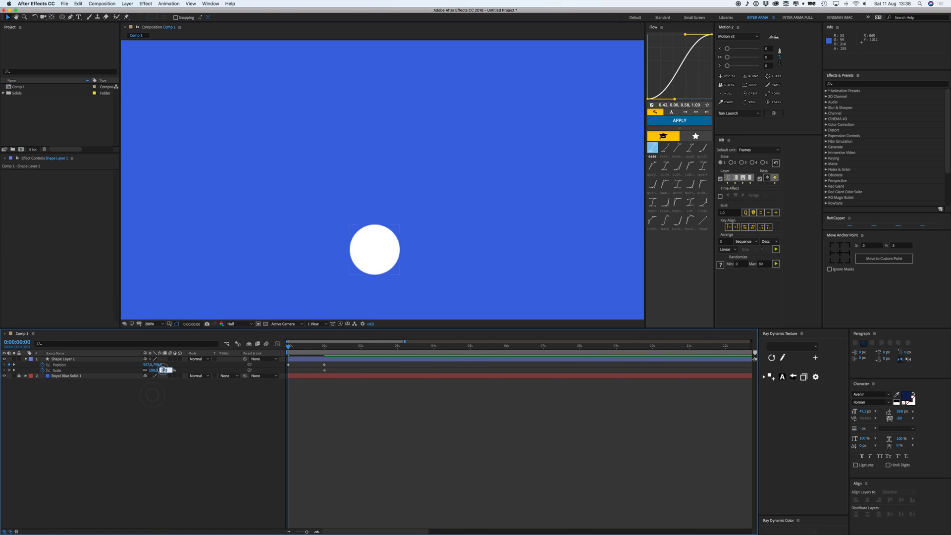
{"action": "key", "text": "Return"}
{"action": "key", "text": "space"}
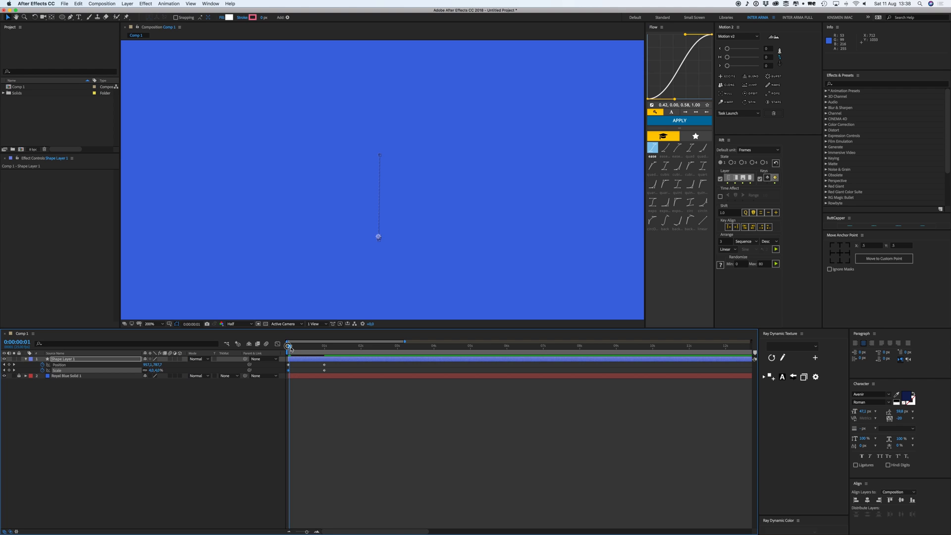
{"action": "left_click_drag", "start_coordinate": [309, 351], "coordinate": [327, 351]}
{"action": "key", "text": "super+z"}
{"action": "key", "text": "super+z"}
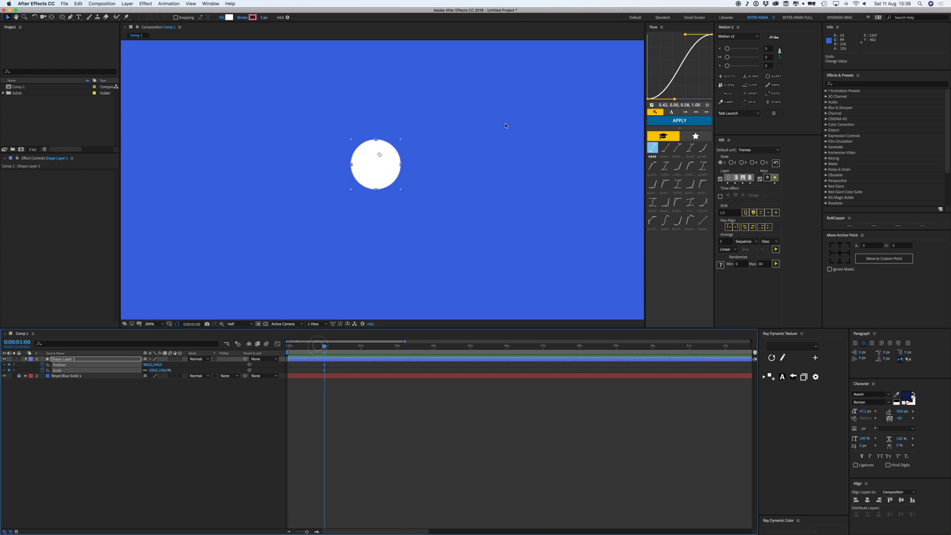
Step: Centre the anchor point of the shape layer exactly in the middle of the circle
{"action": "left_click", "coordinate": [51, 17]}
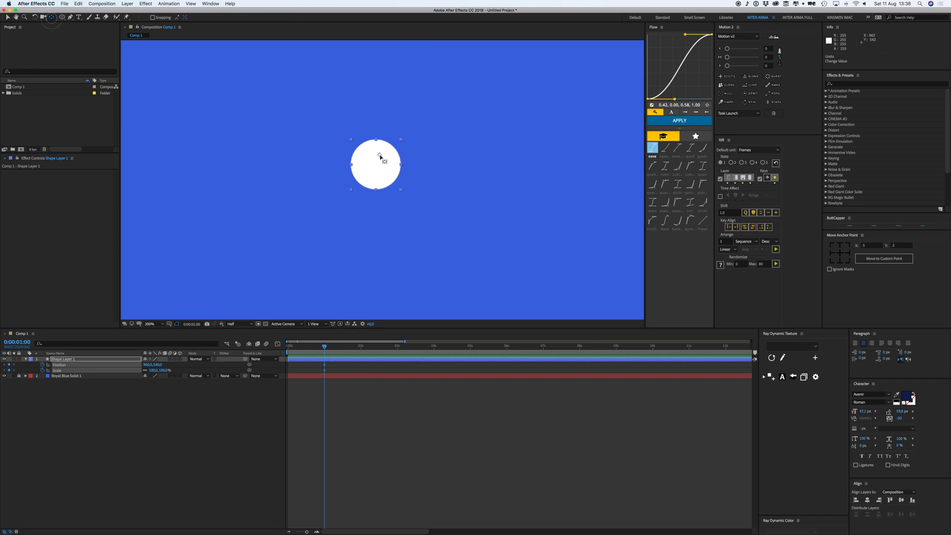
{"action": "left_click_drag", "start_coordinate": [379, 156], "coordinate": [380, 166]}
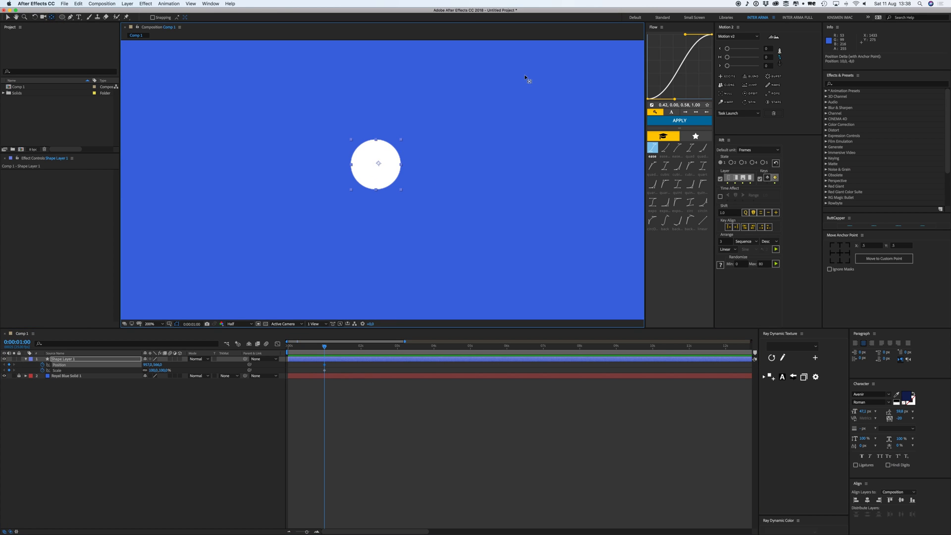
{"action": "left_click", "coordinate": [780, 57]}
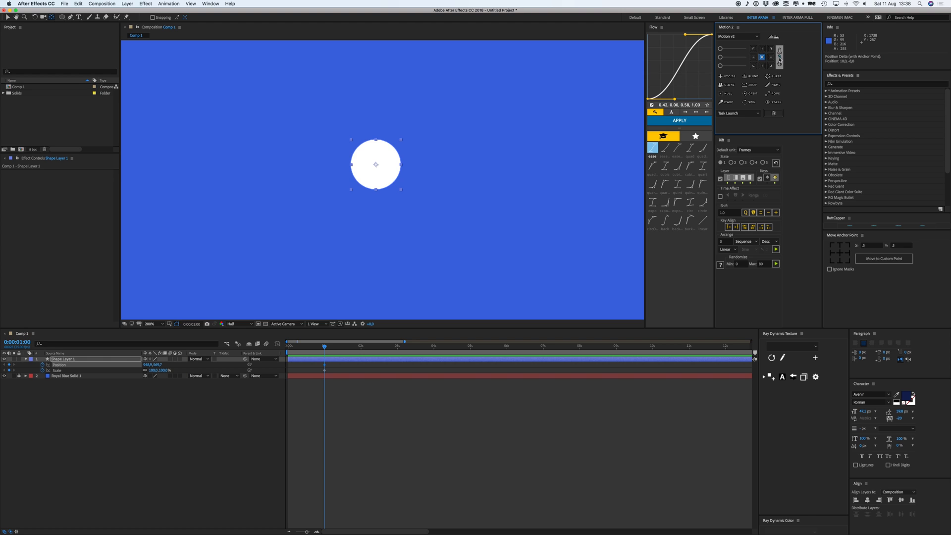
{"action": "left_click", "coordinate": [8, 17]}
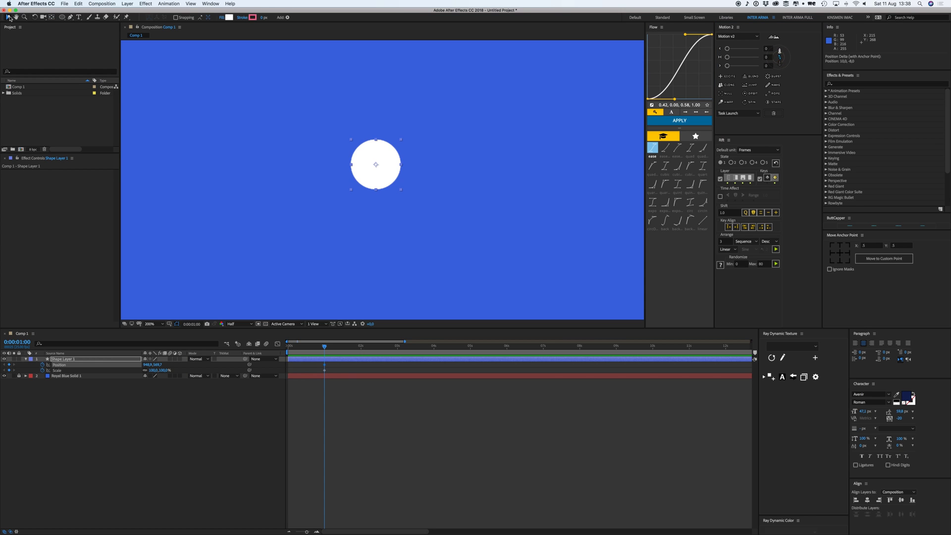
Step: At 0:00:00:00, move the circle straight down about 203 px and set its scale to 0%
{"action": "left_click", "coordinate": [289, 346]}
{"action": "left_click_drag", "start_coordinate": [375, 185], "coordinate": [375, 251]}
{"action": "left_click", "coordinate": [165, 371]}
{"action": "type", "text": "00"}
{"action": "key", "text": "Return"}
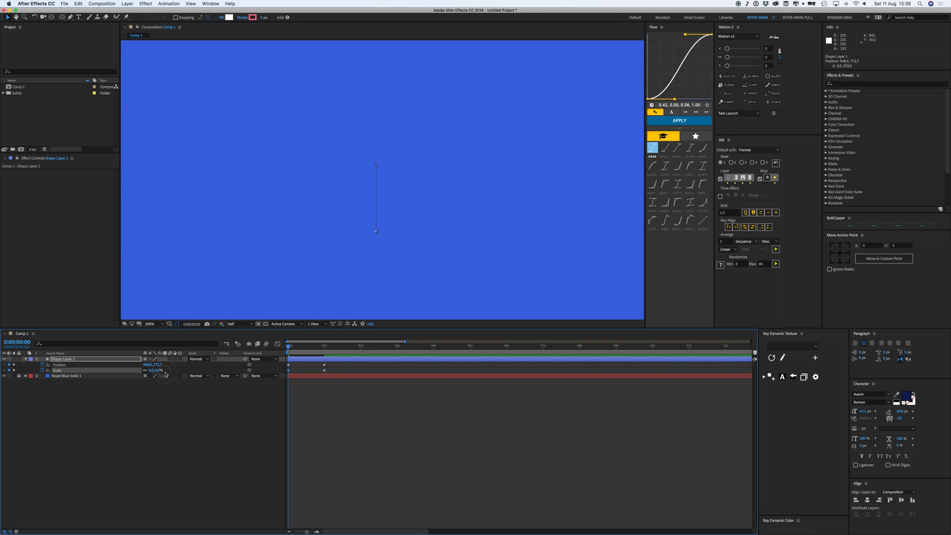
Step: At 0:00:02:01, move the circle straight up about 203 px and set its scale to 0%
{"action": "left_click_drag", "start_coordinate": [321, 347], "coordinate": [363, 353]}
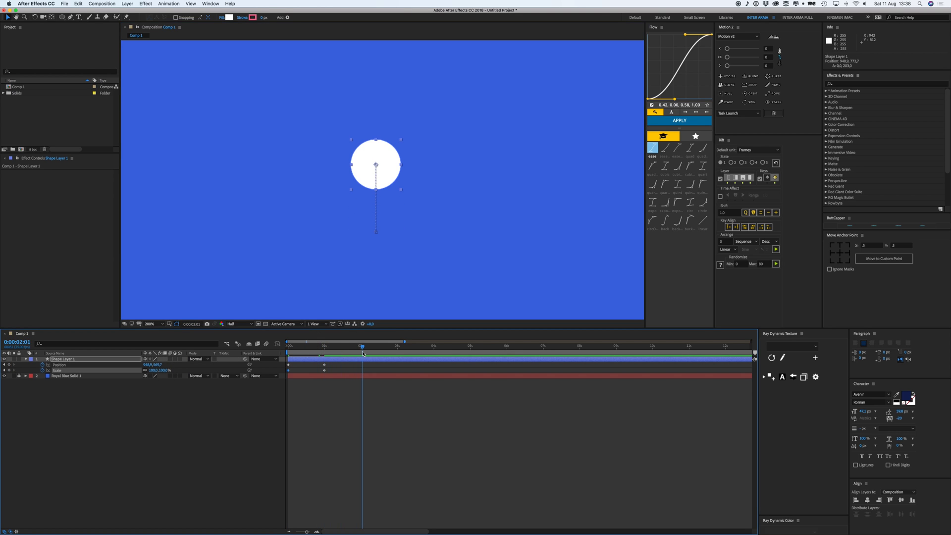
{"action": "left_click_drag", "start_coordinate": [388, 171], "coordinate": [388, 105]}
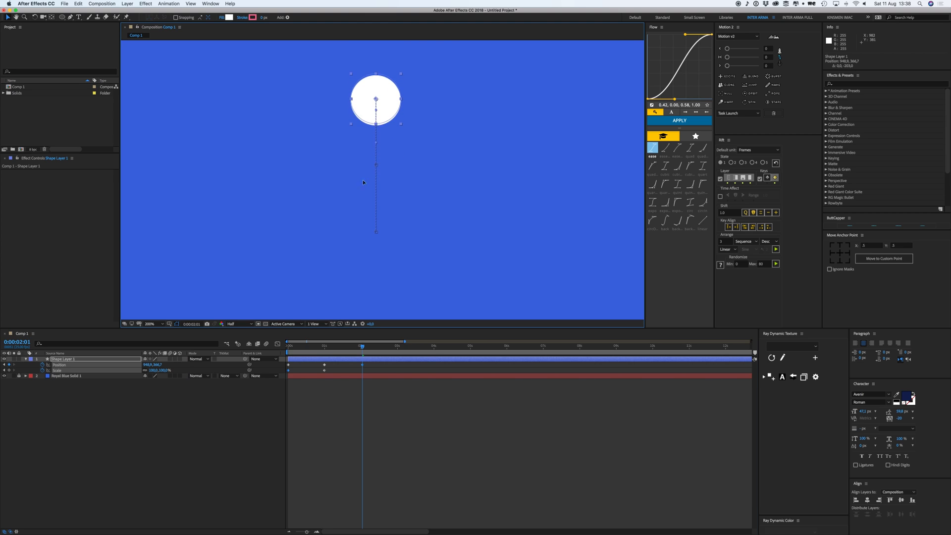
{"action": "left_click", "coordinate": [165, 371]}
{"action": "type", "text": "0"}
{"action": "key", "text": "Return"}
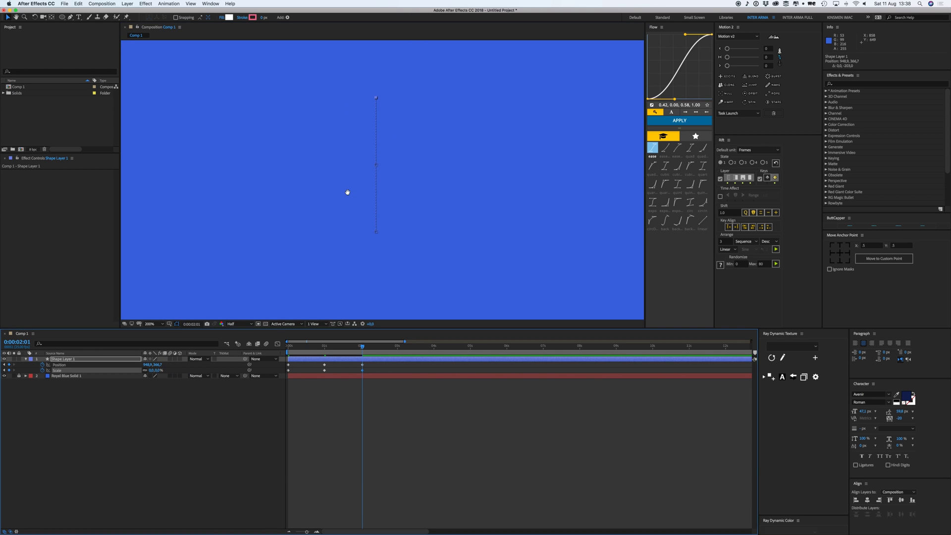
Step: Bend the circle's motion path into a gentle S-curve by shifting its middle keyframe and adjusting its direction handles
{"action": "left_click", "coordinate": [376, 204]}
{"action": "left_click_drag", "start_coordinate": [376, 207], "coordinate": [371, 182]}
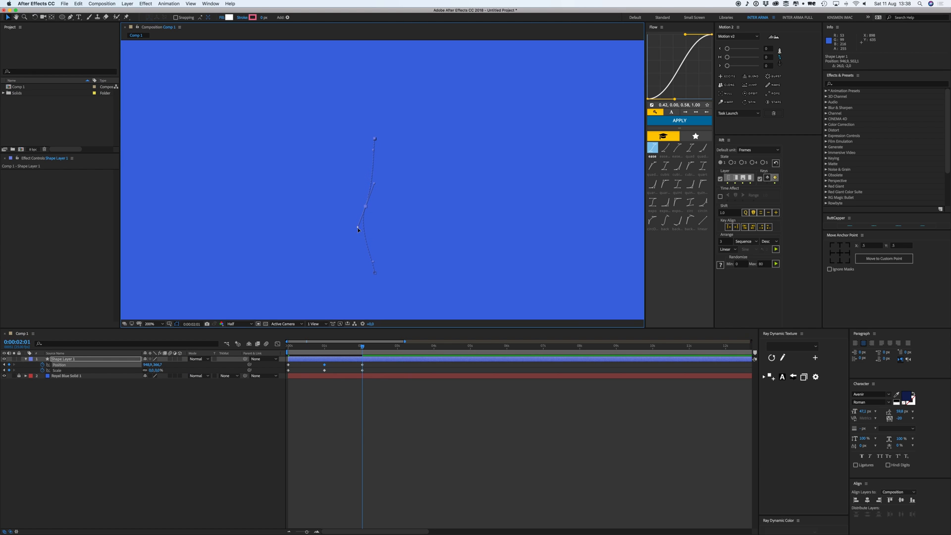
{"action": "left_click_drag", "start_coordinate": [358, 227], "coordinate": [380, 173]}
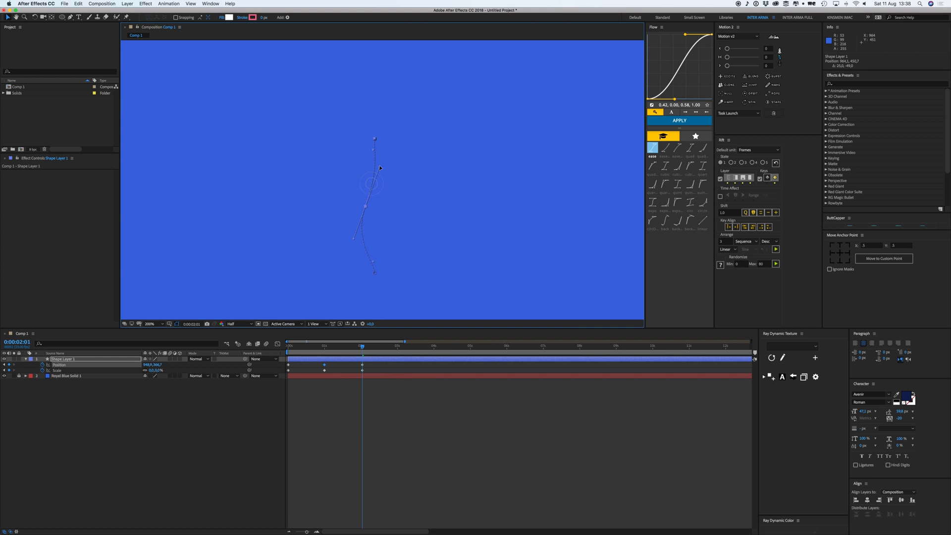
Step: Deepen the S-curve of the circle's motion path by raising its middle keyframe slightly and angling the end handles outward, then preview the motion
{"action": "left_click_drag", "start_coordinate": [365, 207], "coordinate": [366, 202]}
{"action": "left_click_drag", "start_coordinate": [373, 260], "coordinate": [369, 251]}
{"action": "left_click_drag", "start_coordinate": [373, 149], "coordinate": [380, 173]}
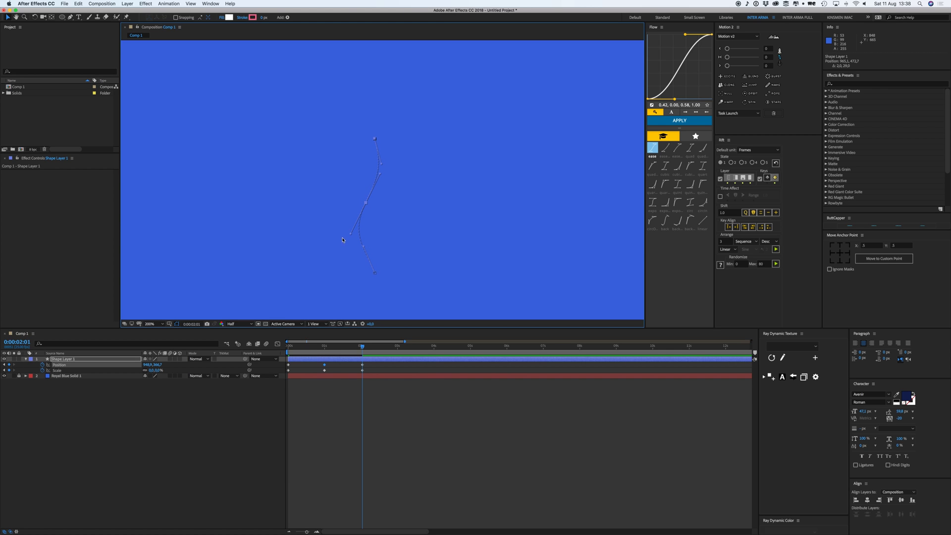
{"action": "left_click", "coordinate": [373, 405]}
{"action": "left_click_drag", "start_coordinate": [358, 347], "coordinate": [288, 353]}
{"action": "key", "text": "space"}
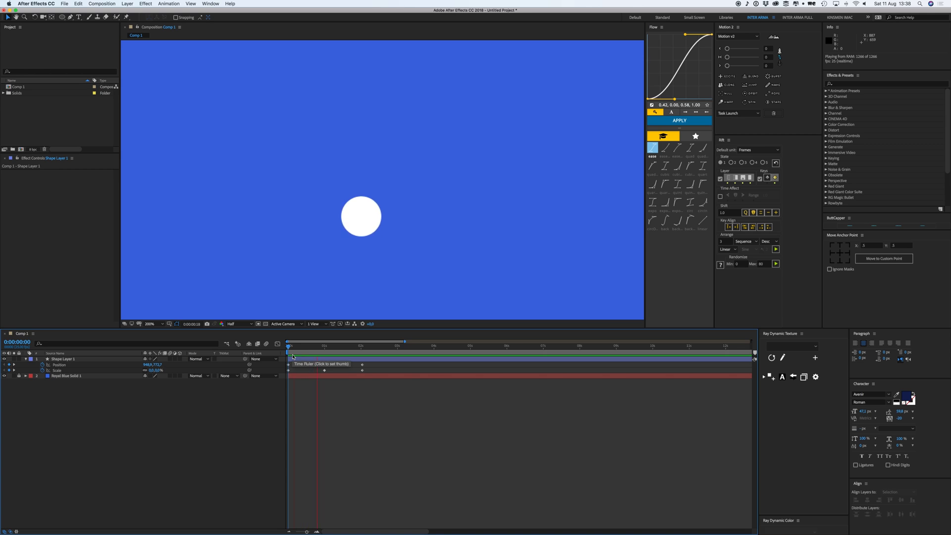
{"action": "key", "text": "space"}
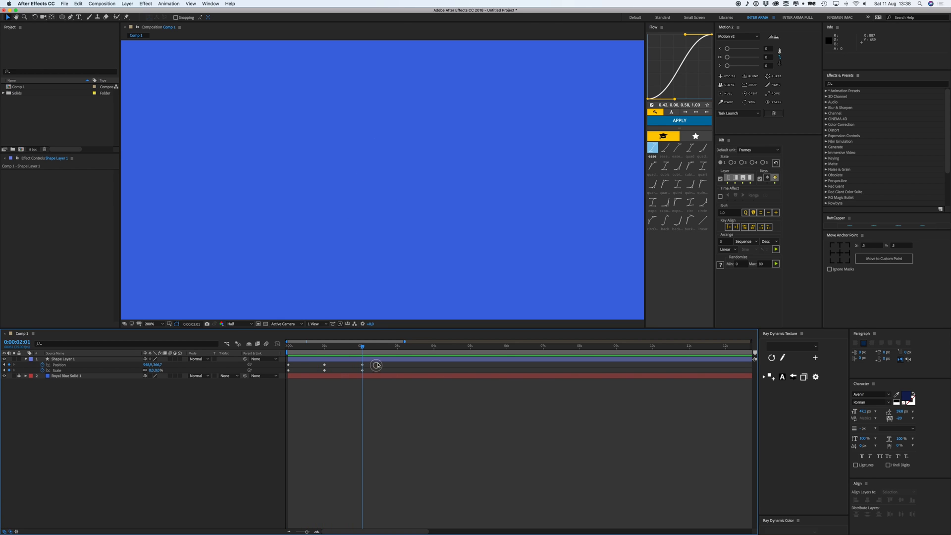
Step: Stretch all the circle's position and scale keyframes proportionally so the last pair sits at 0:00:03:15
{"action": "left_click", "coordinate": [379, 360]}
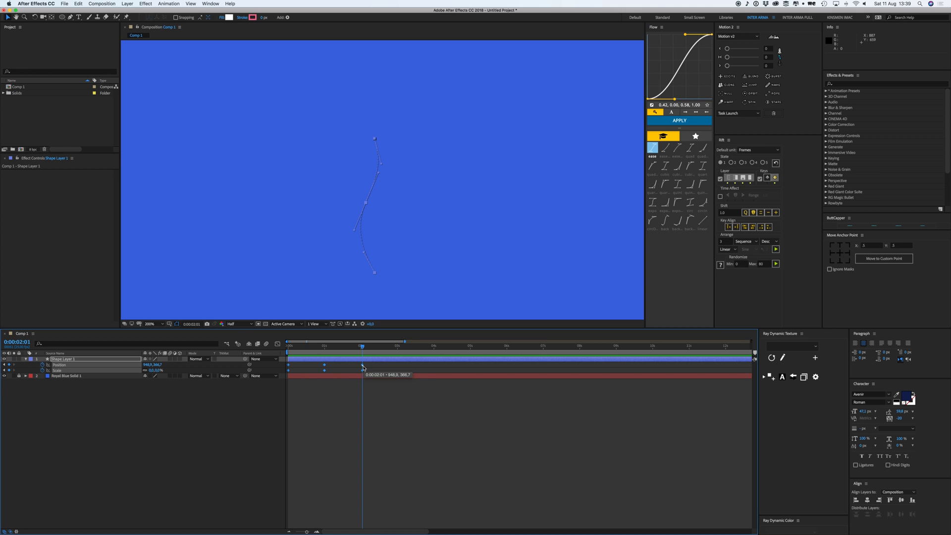
{"action": "left_click_drag", "start_coordinate": [363, 366], "coordinate": [419, 371], "text": "alt"}
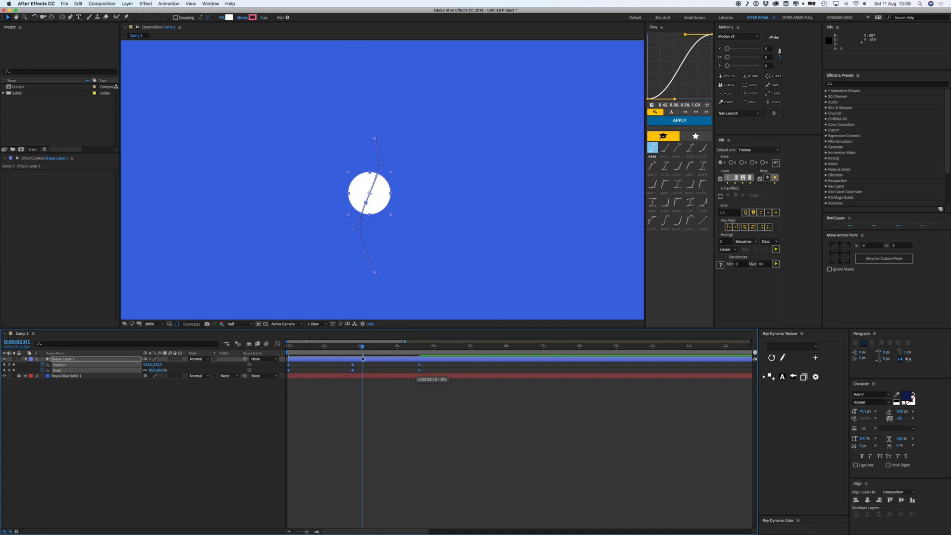
{"action": "key", "text": "space"}
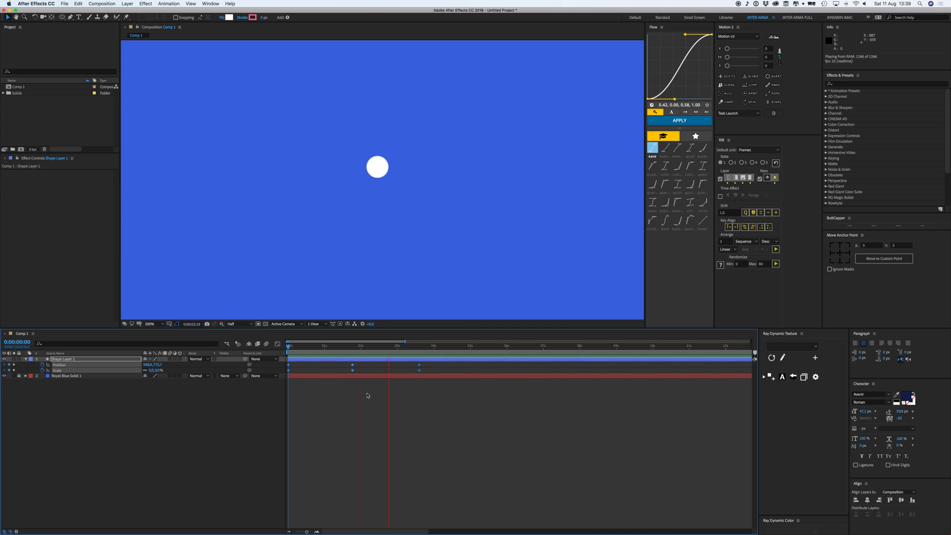
Step: Apply Easy Ease to all of the circle's position and scale keyframes and preview the animation
{"action": "left_click", "coordinate": [419, 364]}
{"action": "right_click", "coordinate": [420, 365]}
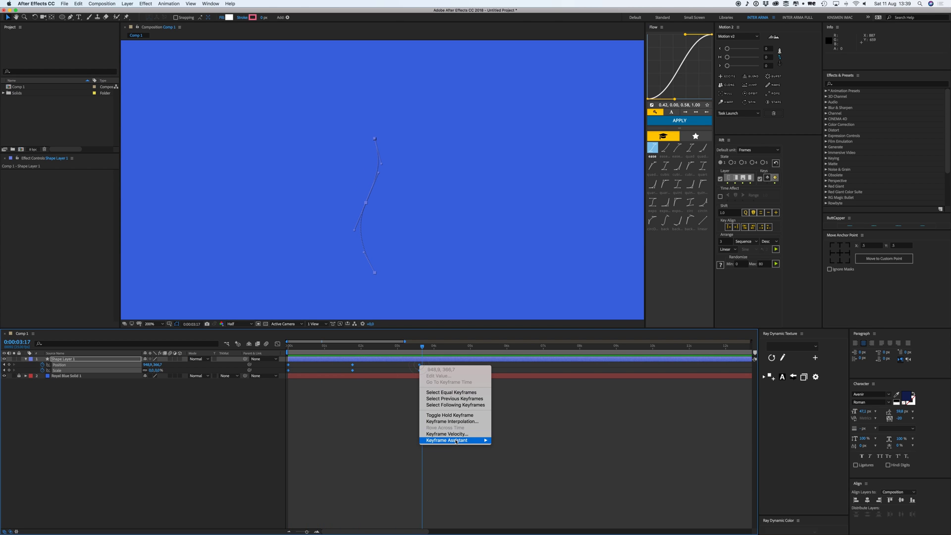
{"action": "mouse_move", "coordinate": [456, 441]}
{"action": "left_click", "coordinate": [511, 459]}
{"action": "left_click", "coordinate": [342, 390]}
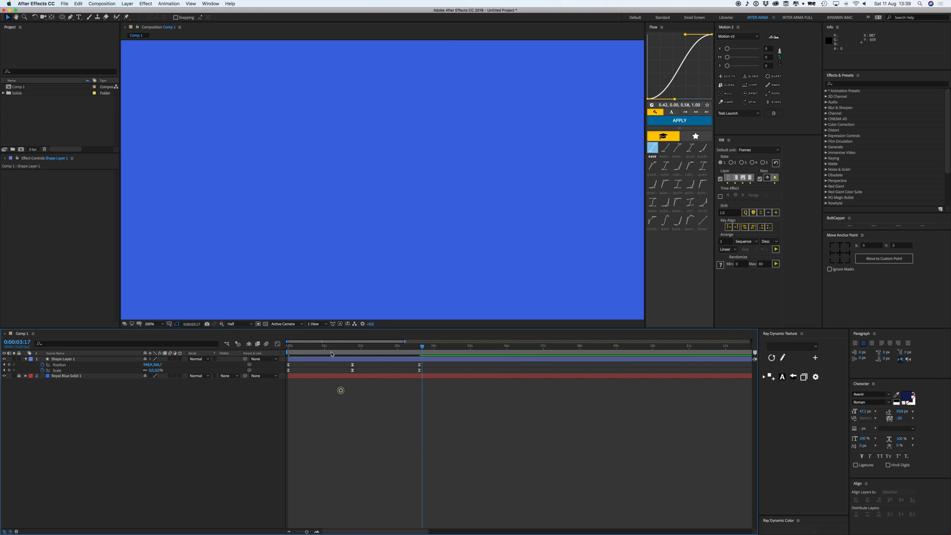
{"action": "key", "text": "Home"}
{"action": "key", "text": "space"}
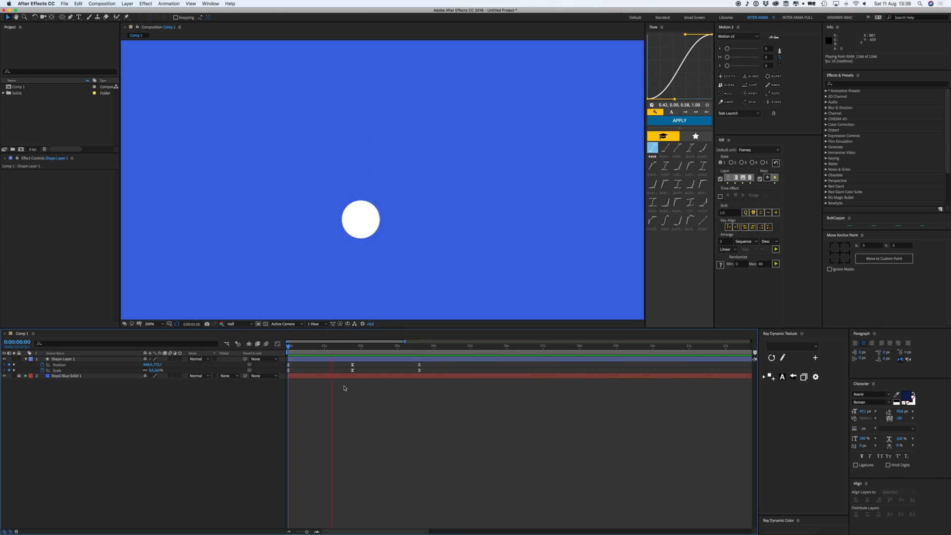
{"action": "key", "text": "space"}
Step: Delete the circle's middle position and scale keyframes, keeping only the first and last pairs
{"action": "left_click_drag", "start_coordinate": [360, 362], "coordinate": [327, 348]}
{"action": "left_click", "coordinate": [352, 364], "text": "super"}
{"action": "key", "text": "space"}
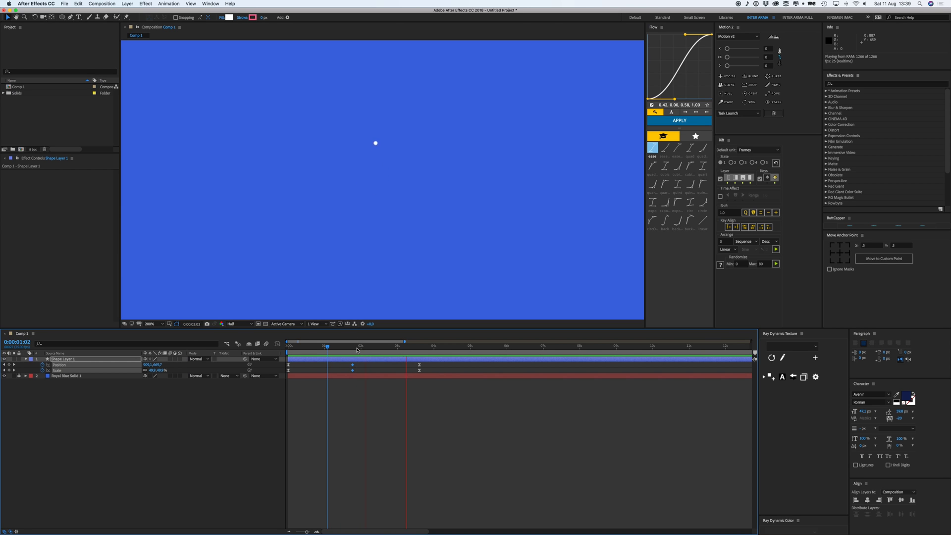
{"action": "left_click_drag", "start_coordinate": [321, 345], "coordinate": [297, 358]}
{"action": "key", "text": "space"}
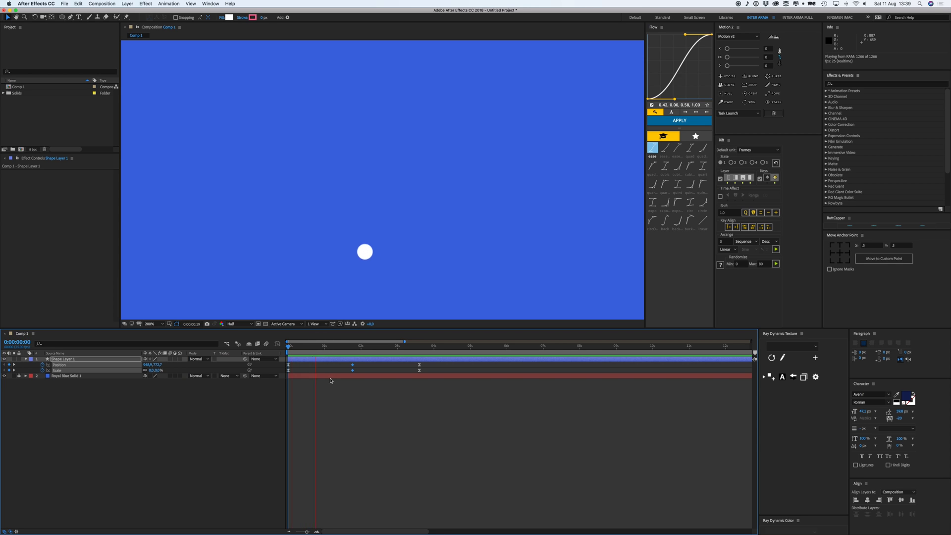
{"action": "key", "text": "space"}
{"action": "left_click_drag", "start_coordinate": [363, 374], "coordinate": [350, 361]}
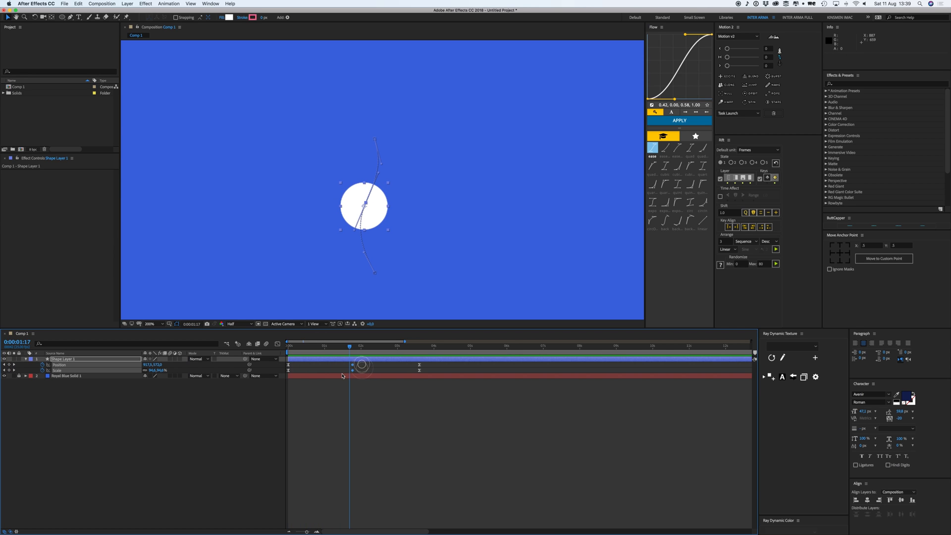
{"action": "key", "text": "Delete"}
{"action": "key", "text": "space"}
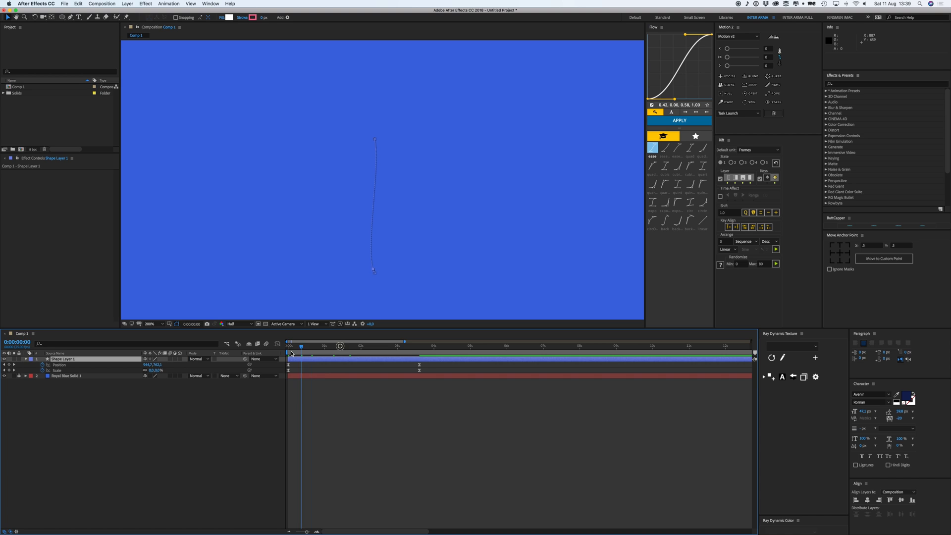
{"action": "key", "text": "space"}
Step: Add a 100% scale keyframe midway through the circle's rise, place it at 0:00:01:18, and preview the result
{"action": "key", "text": "Page_Up"}
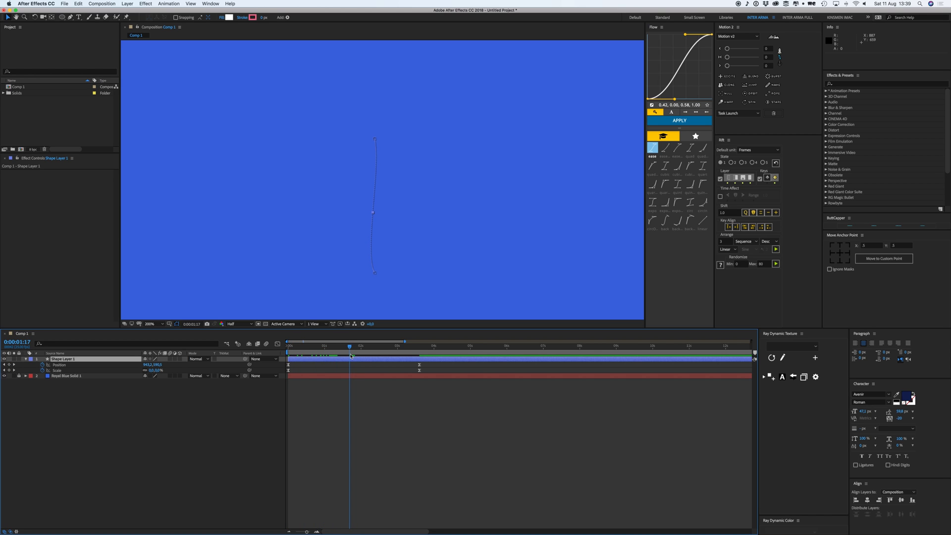
{"action": "key", "text": "Page_Up"}
{"action": "left_click", "coordinate": [164, 394]}
{"action": "left_click", "coordinate": [158, 370]}
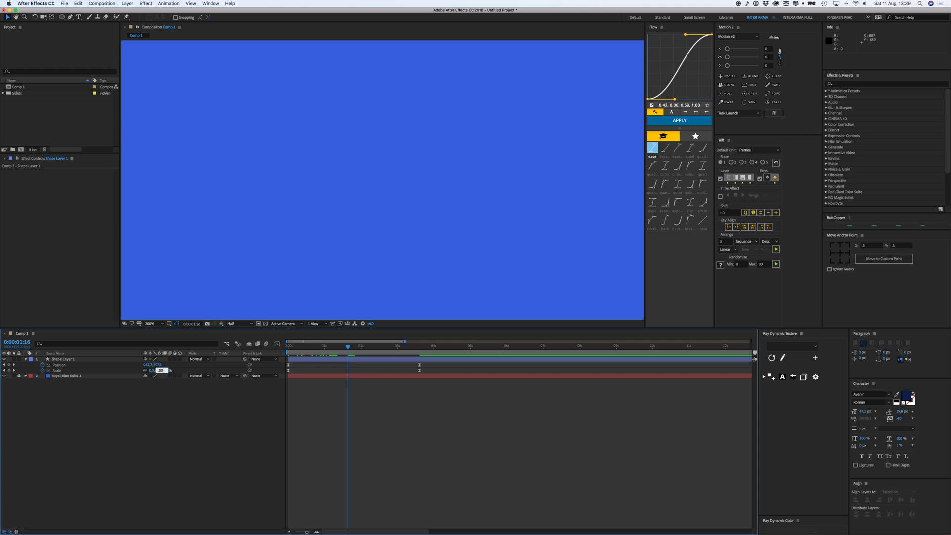
{"action": "type", "text": "100"}
{"action": "key", "text": "Return"}
{"action": "left_click_drag", "start_coordinate": [348, 370], "coordinate": [300, 352]}
{"action": "key", "text": "space"}
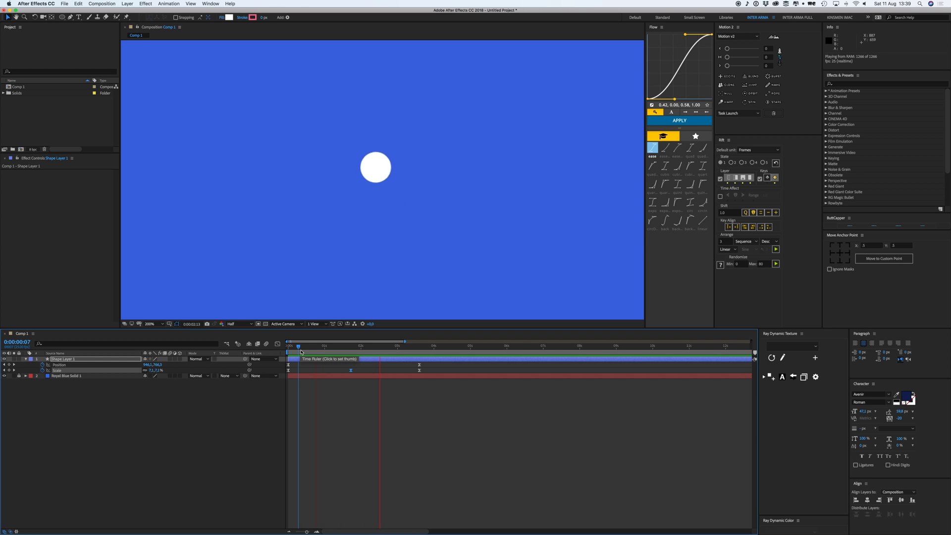
Step: Bend the circle's motion path into a smooth S-curve, pulling the upper direction handle outward to the right and the lower one to the left
{"action": "left_click_drag", "start_coordinate": [306, 347], "coordinate": [349, 360]}
{"action": "key", "text": "Home"}
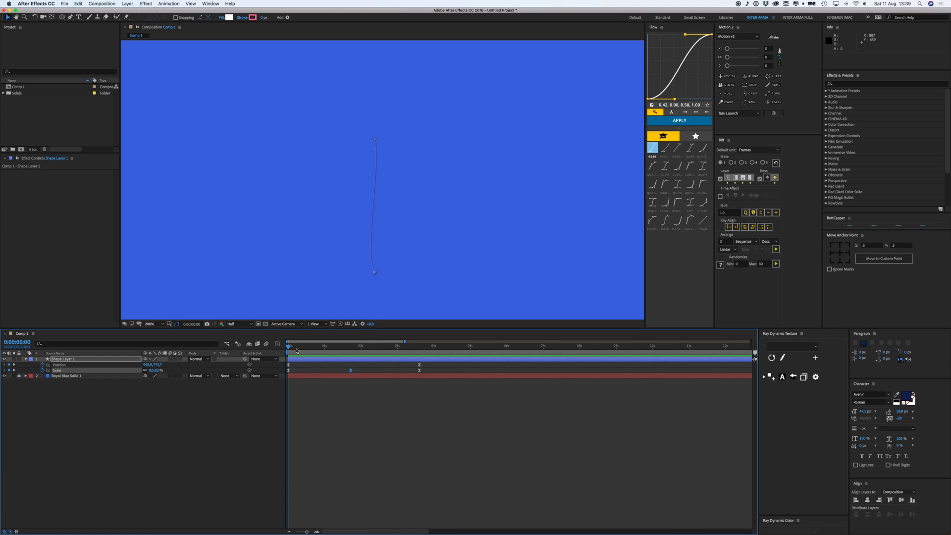
{"action": "left_click_drag", "start_coordinate": [289, 349], "coordinate": [350, 349]}
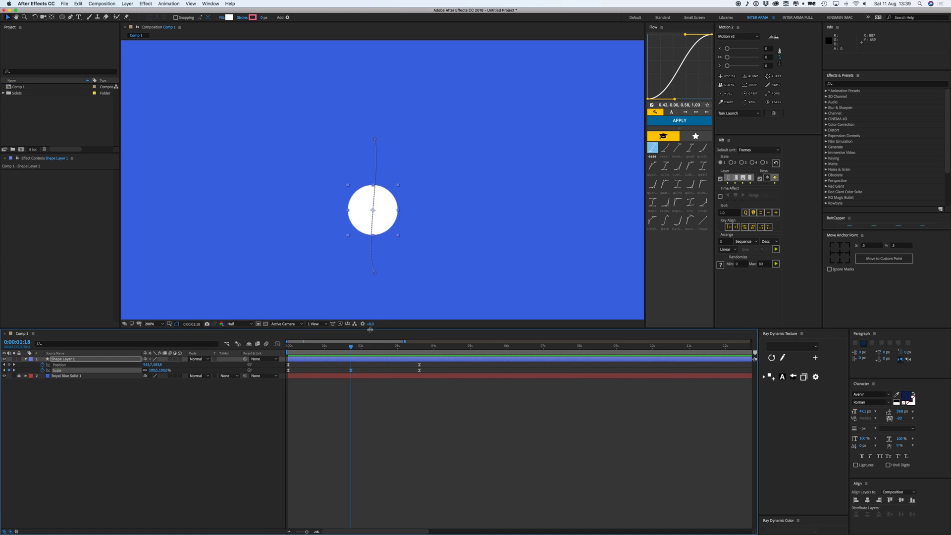
{"action": "left_click", "coordinate": [375, 139]}
{"action": "left_click_drag", "start_coordinate": [382, 164], "coordinate": [391, 174]}
{"action": "left_click_drag", "start_coordinate": [357, 249], "coordinate": [347, 228]}
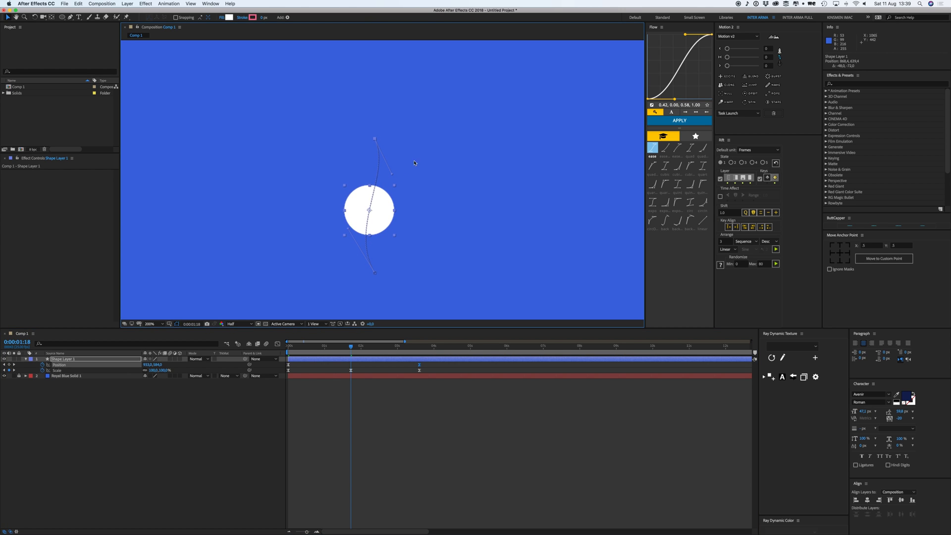
{"action": "left_click", "coordinate": [391, 410]}
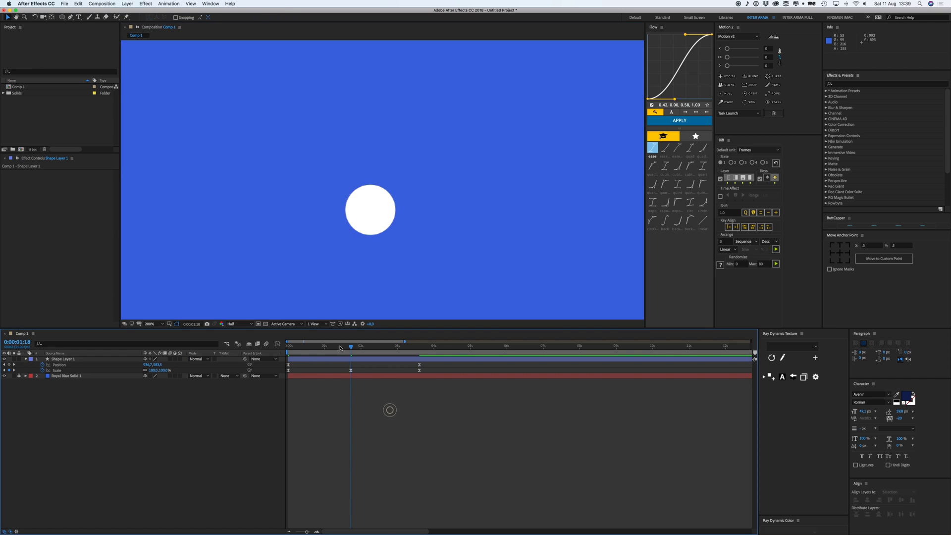
{"action": "key", "text": "space"}
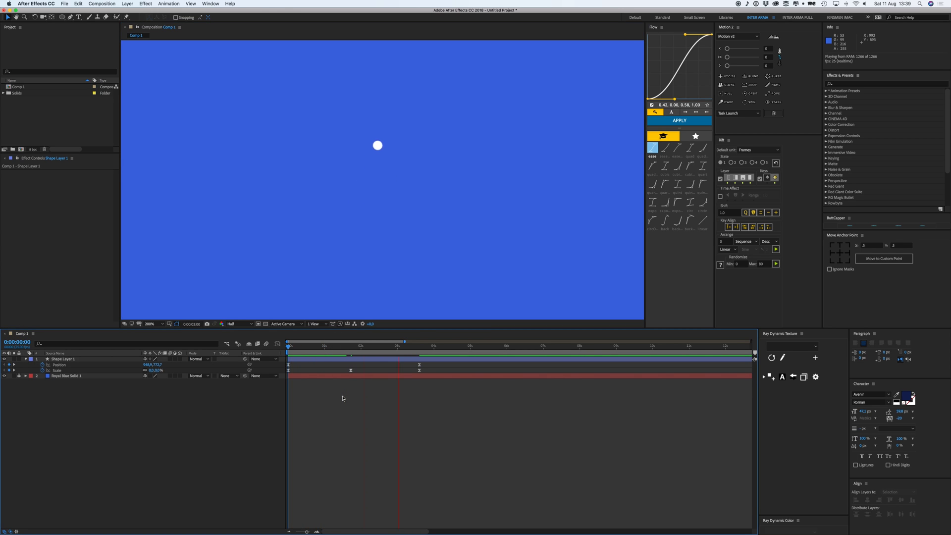
{"action": "key", "text": "space"}
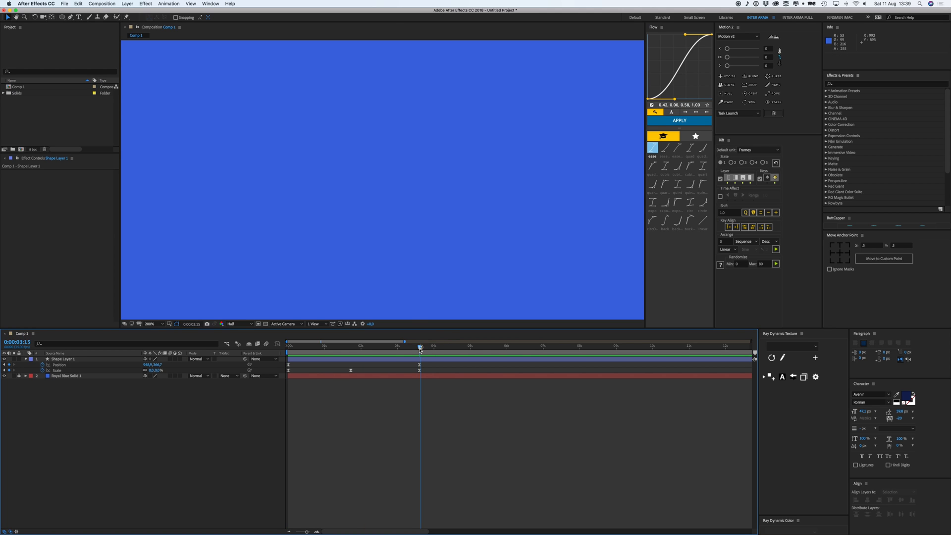
Step: Trim the end of the circle's layer to its last keyframes at 0:00:03:15
{"action": "key", "text": "j"}
{"action": "left_click", "coordinate": [424, 359]}
{"action": "key", "text": "alt+]"}
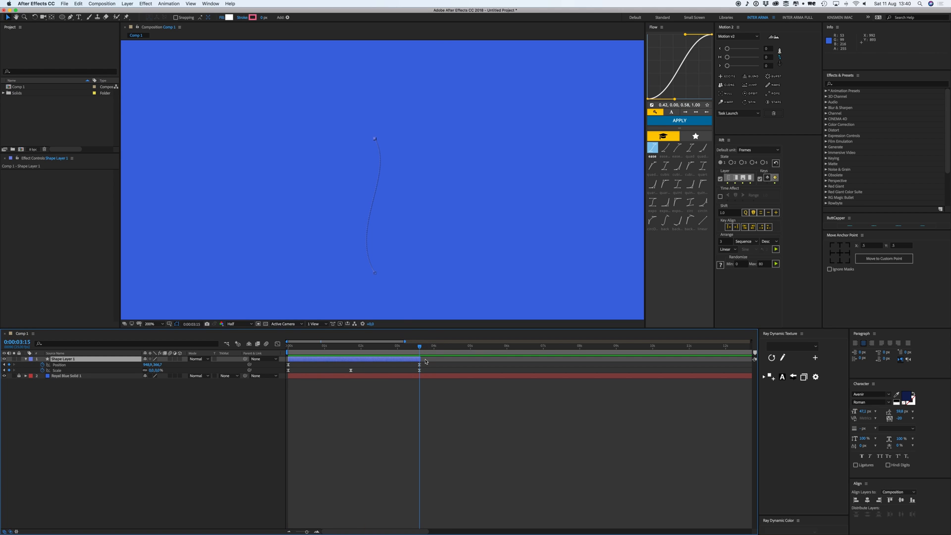
{"action": "left_click", "coordinate": [378, 424]}
Step: Duplicate the circle's layer and reduce the copy's middle scale keyframe at 0:00:01:18 to about 68%
{"action": "left_click", "coordinate": [325, 362]}
{"action": "key", "text": "super+d"}
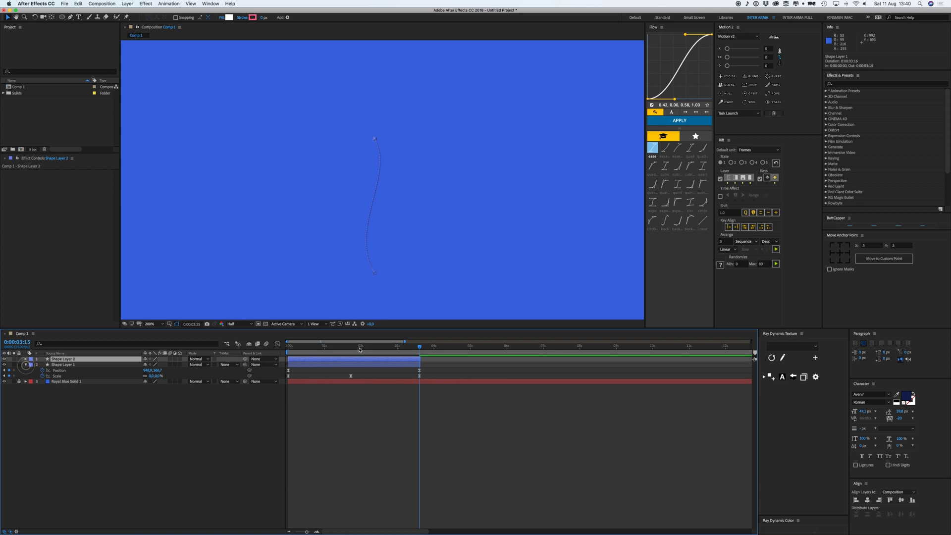
{"action": "left_click_drag", "start_coordinate": [359, 347], "coordinate": [353, 349]}
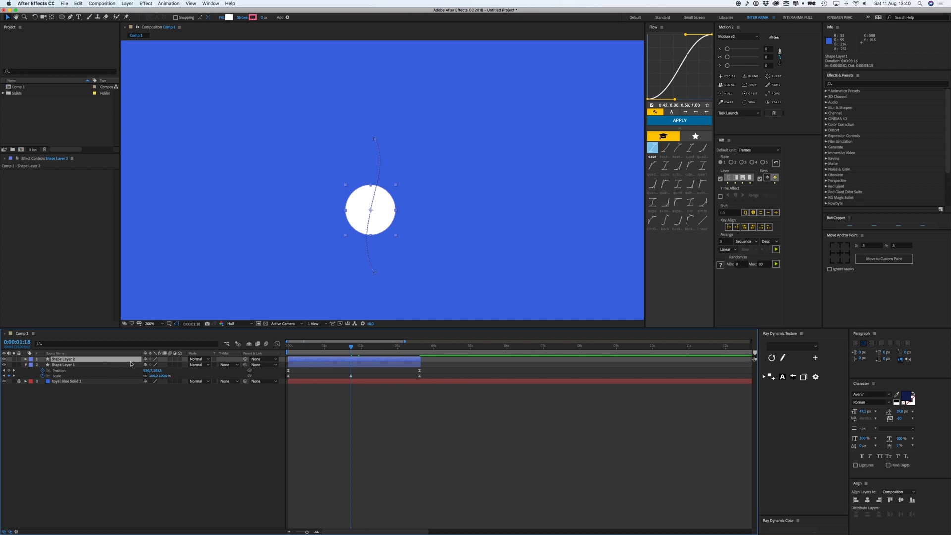
{"action": "key", "text": "s"}
{"action": "left_click_drag", "start_coordinate": [164, 365], "coordinate": [155, 369]}
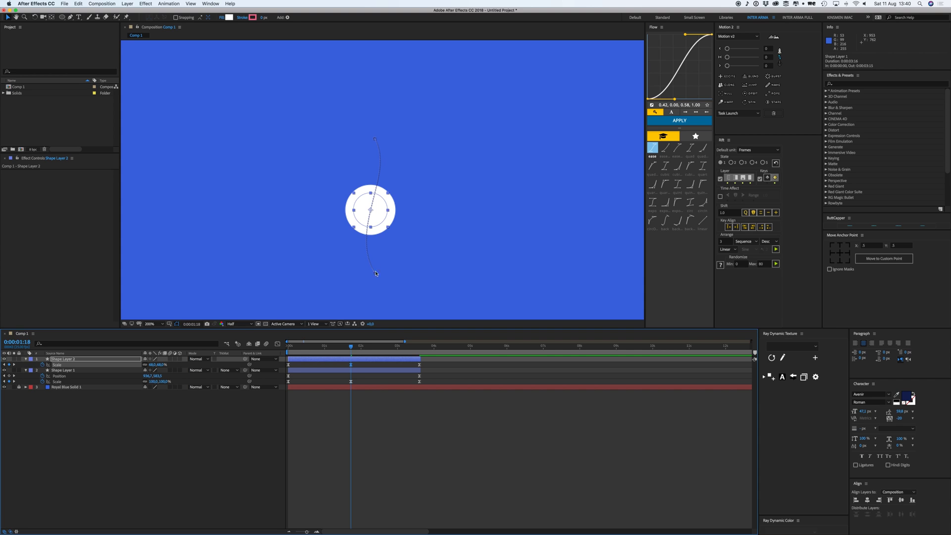
Step: Bend the smaller circle's motion path into a mirrored S-curve and shift its layer 2 frames later in time
{"action": "left_click_drag", "start_coordinate": [373, 273], "coordinate": [385, 235]}
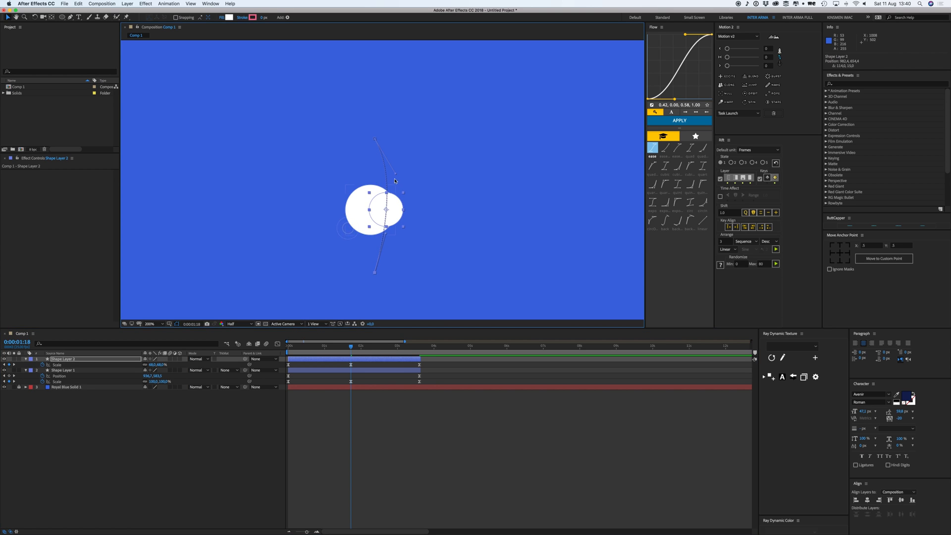
{"action": "left_click_drag", "start_coordinate": [395, 174], "coordinate": [344, 176]}
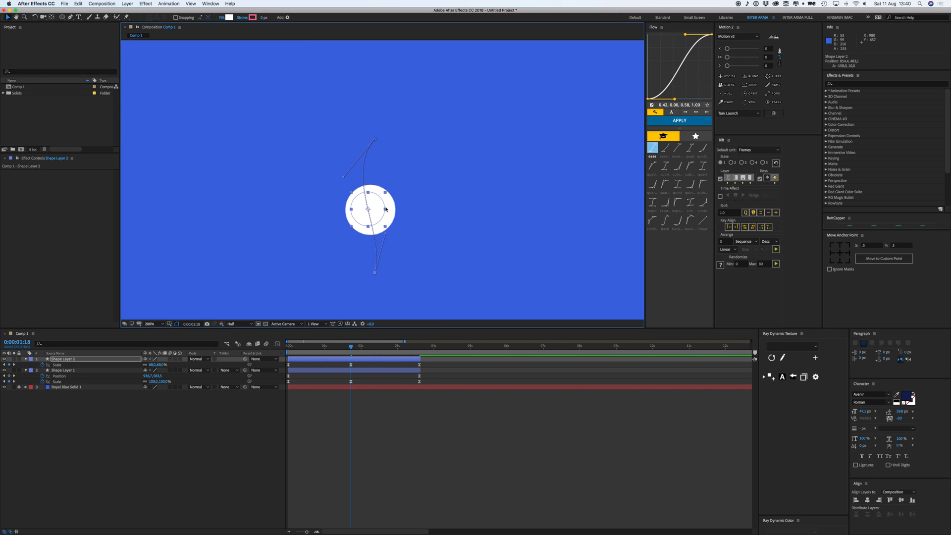
{"action": "left_click_drag", "start_coordinate": [342, 362], "coordinate": [345, 362]}
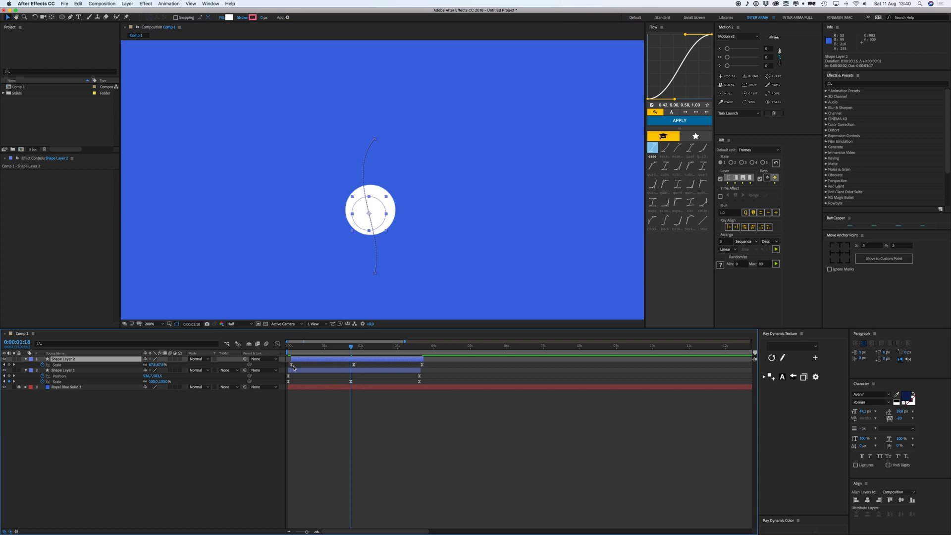
Step: Move the smaller circle's last position keyframe earlier, to just before the 3-second mark, and preview both circles rising
{"action": "left_click_drag", "start_coordinate": [422, 365], "coordinate": [291, 345]}
{"action": "key", "text": "ctrl+z"}
{"action": "left_click", "coordinate": [370, 371]}
{"action": "key", "text": "space"}
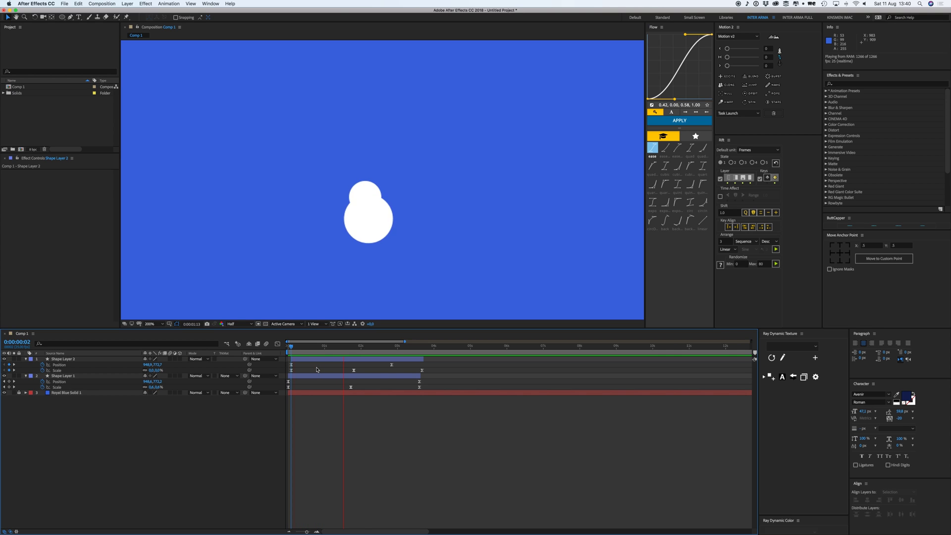
{"action": "key", "text": "space"}
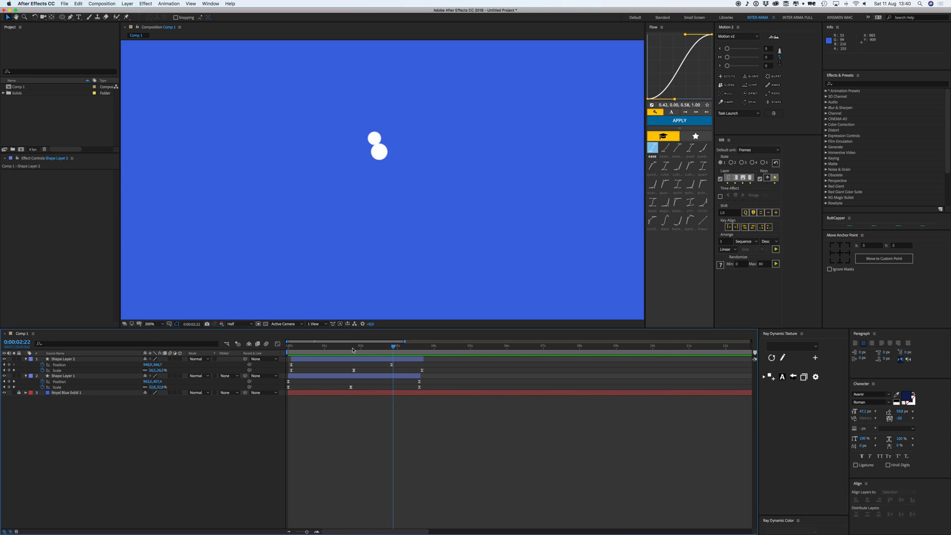
{"action": "key", "text": "space"}
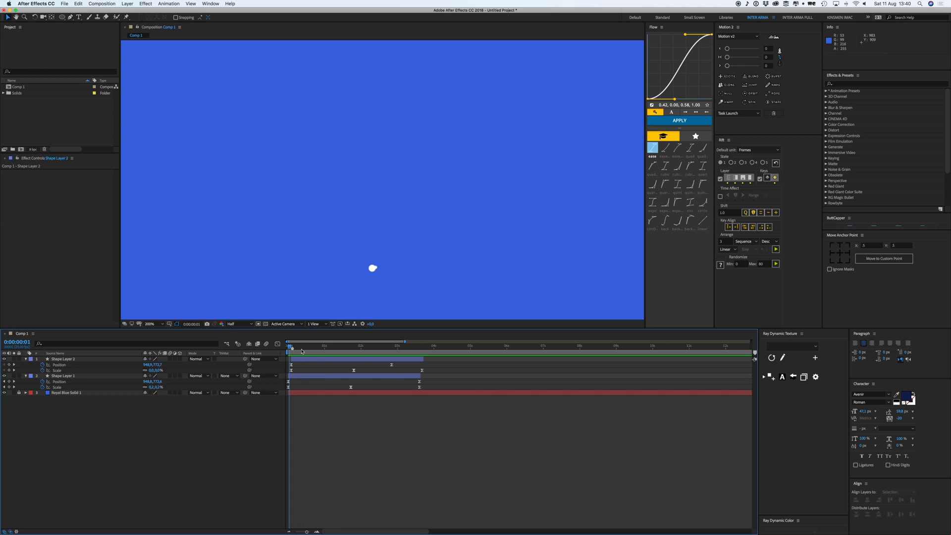
{"action": "key", "text": "space"}
{"action": "mouse_move", "coordinate": [354, 353]}
{"action": "left_mouse_down"}
{"action": "mouse_move", "coordinate": [394, 356]}
{"action": "mouse_move", "coordinate": [296, 366]}
{"action": "mouse_move", "coordinate": [339, 348]}
{"action": "left_mouse_up"}
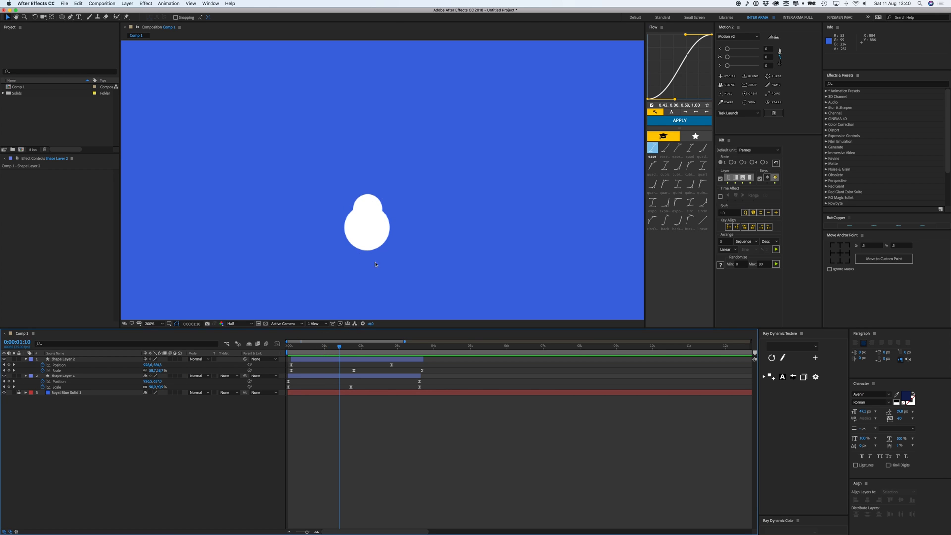
Step: Duplicate the smaller circle's layer to make a third circle
{"action": "left_click_drag", "start_coordinate": [364, 257], "coordinate": [363, 250]}
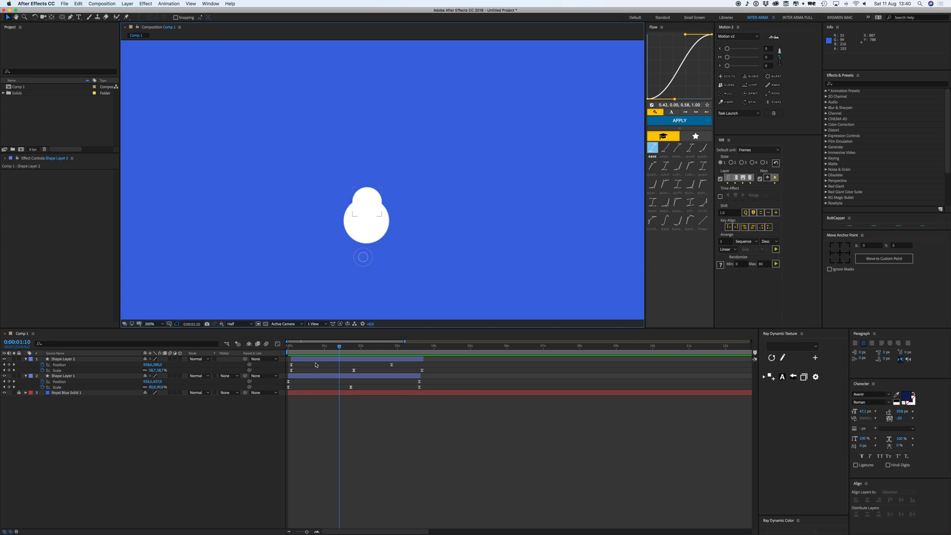
{"action": "left_click", "coordinate": [313, 359]}
{"action": "key", "text": "super+d"}
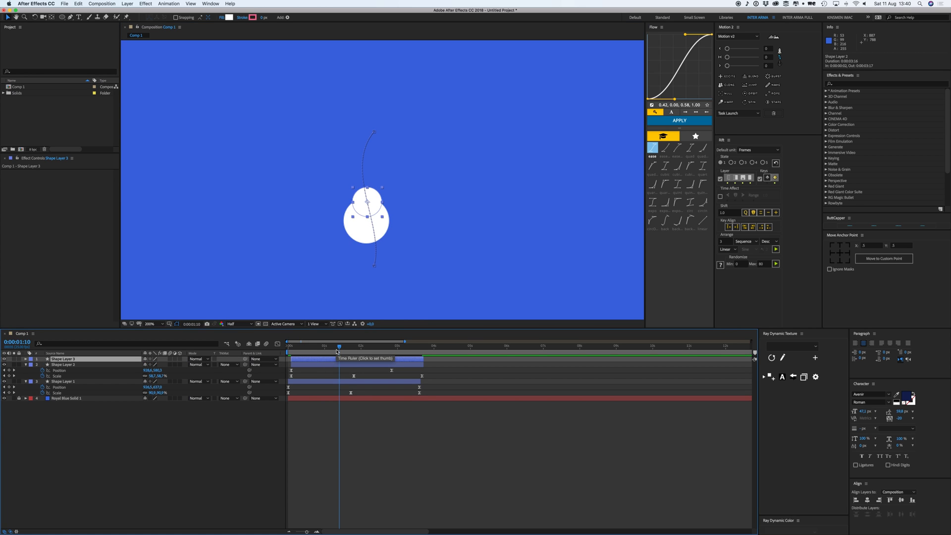
Step: Move the third circle's path start slightly left and its end right, and bend the path into a reversed S-curve
{"action": "key", "text": "u"}
{"action": "left_click_drag", "start_coordinate": [331, 347], "coordinate": [293, 349]}
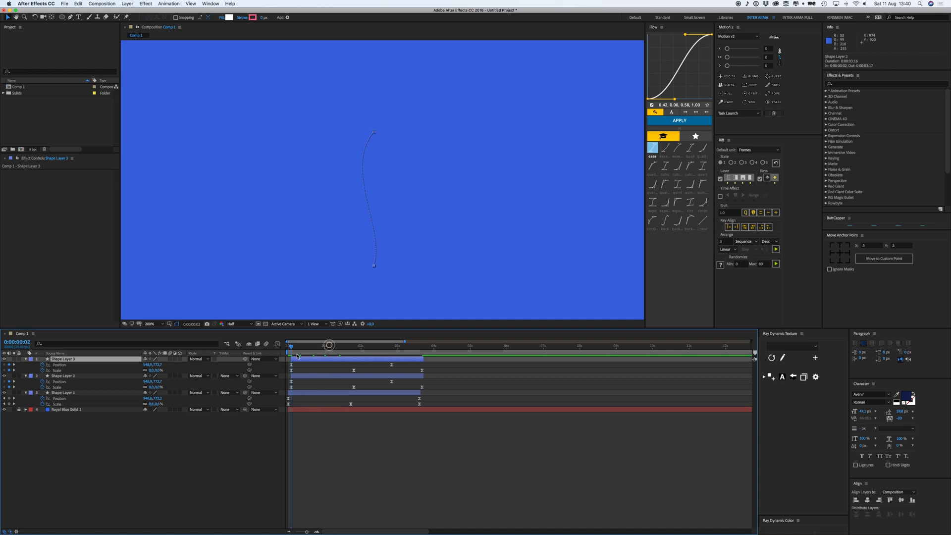
{"action": "left_click", "coordinate": [375, 266]}
{"action": "left_click", "coordinate": [315, 364]}
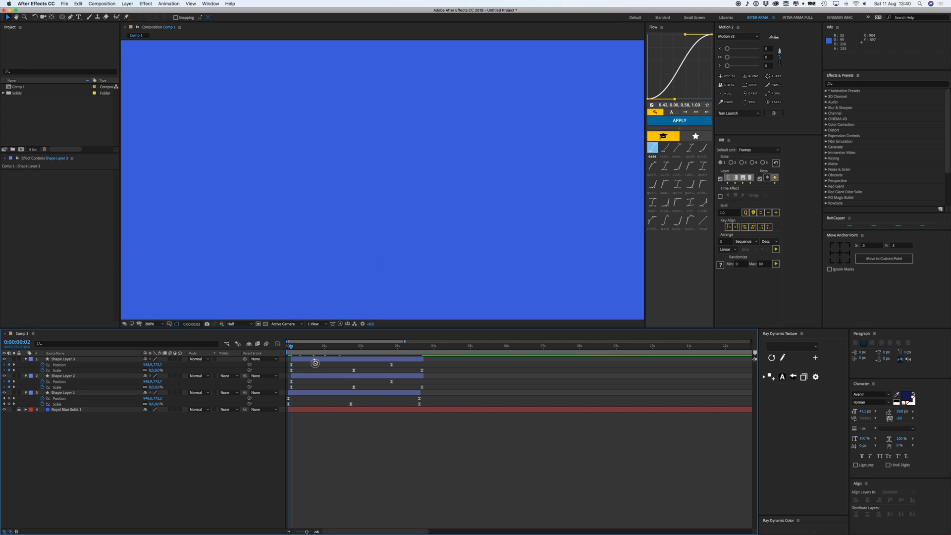
{"action": "left_click", "coordinate": [314, 360]}
{"action": "left_click_drag", "start_coordinate": [375, 265], "coordinate": [372, 281]}
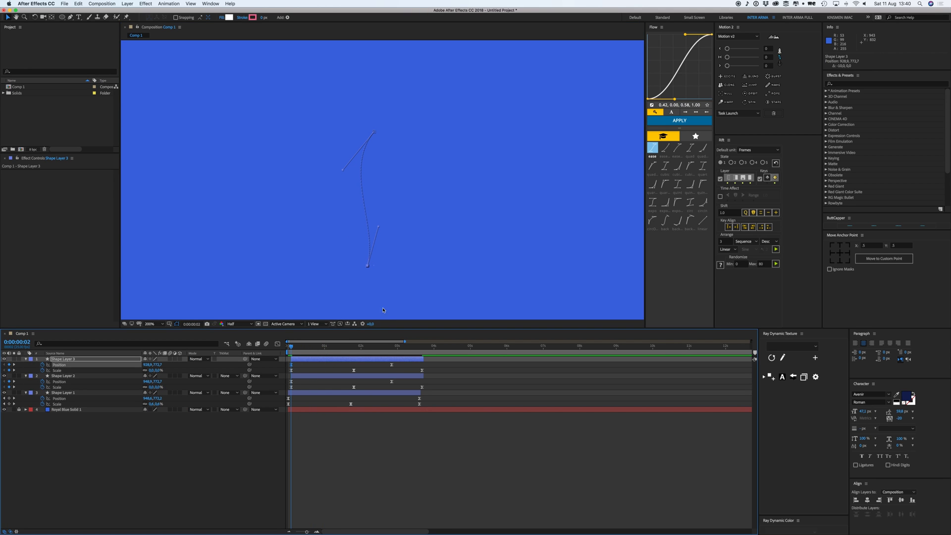
{"action": "left_click", "coordinate": [394, 348]}
{"action": "key", "text": "shift+Right"}
{"action": "key", "text": "shift+Right"}
{"action": "key", "text": "shift+Right"}
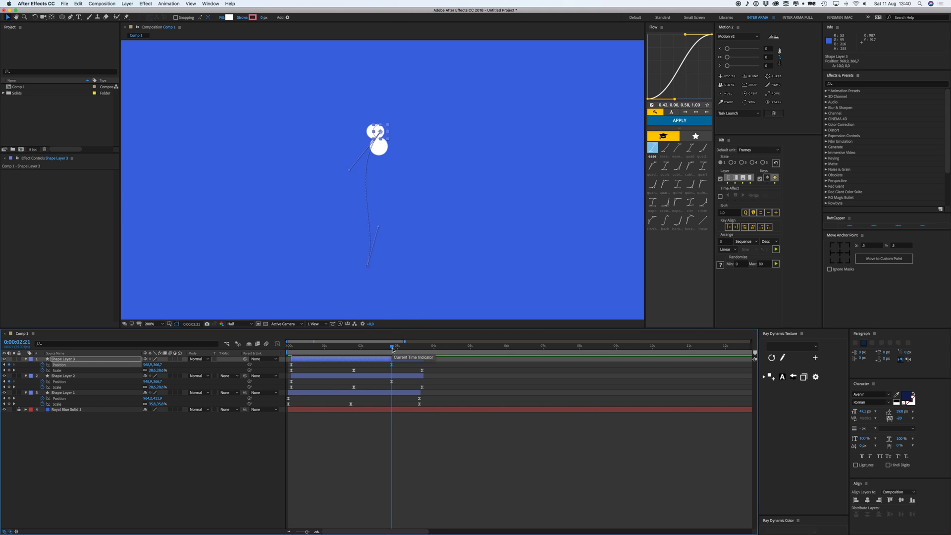
{"action": "left_click_drag", "start_coordinate": [355, 172], "coordinate": [396, 222]}
Step: Set the third circle's middle scale keyframe to 80% and retime its layer to start at 0:00:00:14 with a later last position keyframe
{"action": "left_click", "coordinate": [354, 347]}
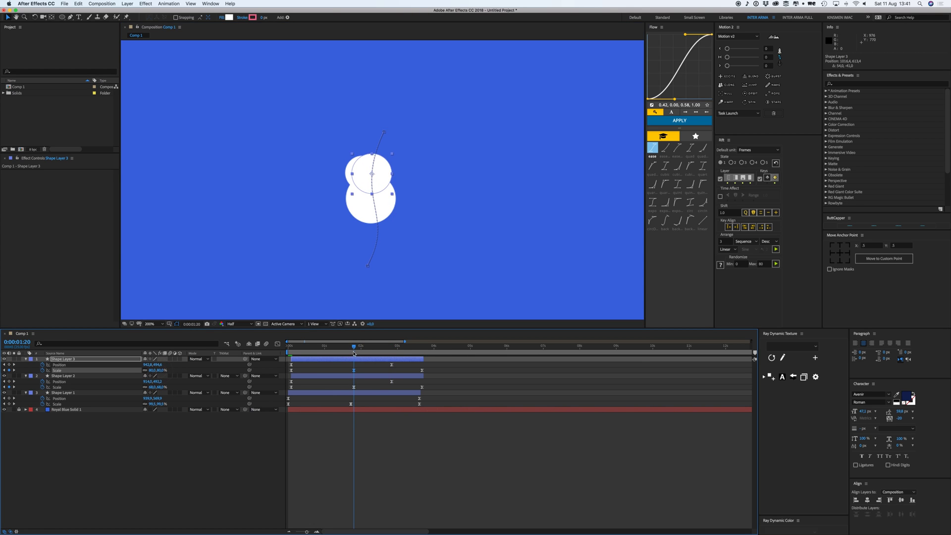
{"action": "left_click_drag", "start_coordinate": [355, 362], "coordinate": [307, 347]}
{"action": "left_click_drag", "start_coordinate": [409, 364], "coordinate": [422, 364]}
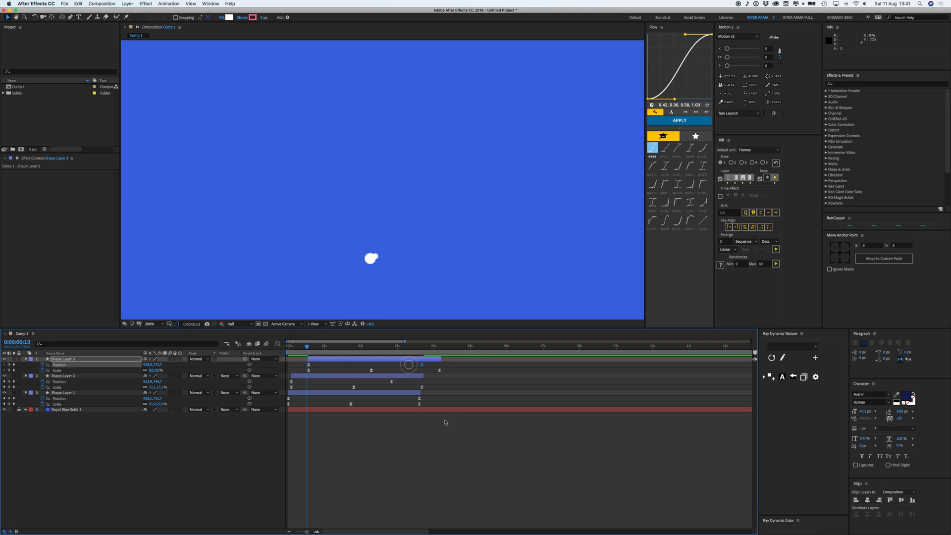
{"action": "key", "text": "space"}
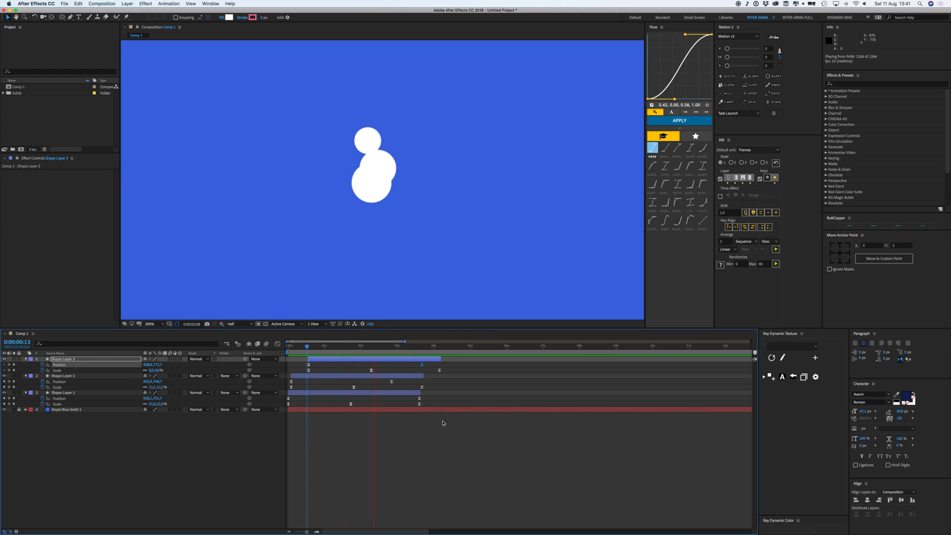
{"action": "key", "text": "space"}
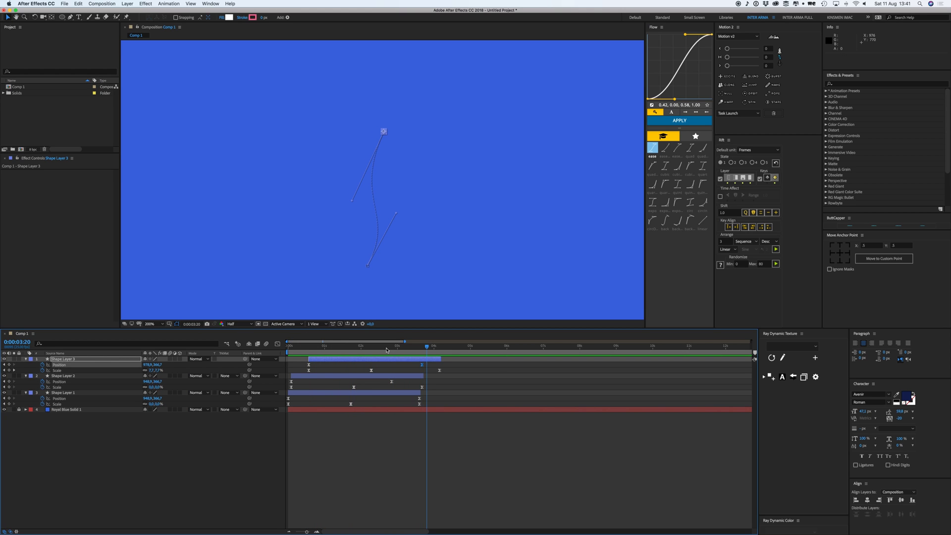
Step: Duplicate the largest circle's layer, bring the copy to the front and shift it 4 frames later
{"action": "left_click", "coordinate": [324, 395]}
{"action": "key", "text": "super+d"}
{"action": "key", "text": "super+shift+bracketright"}
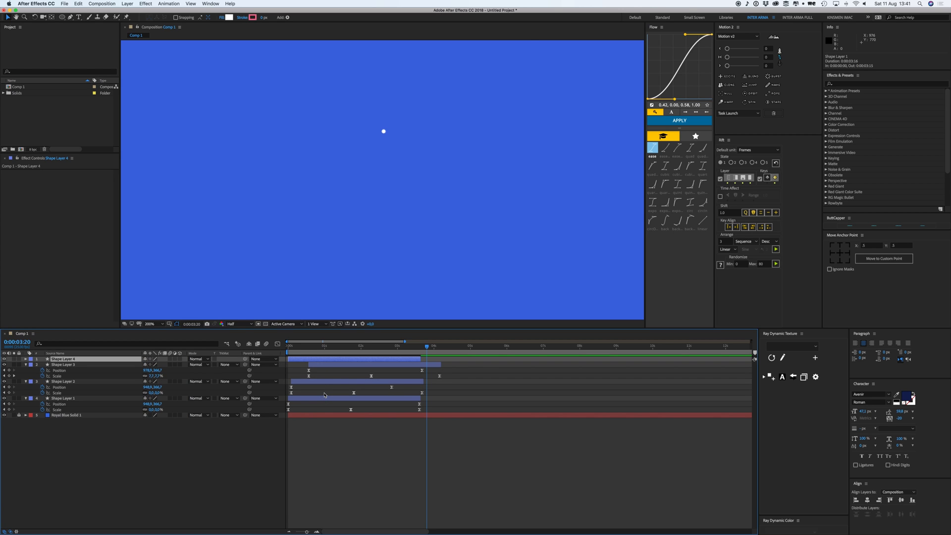
{"action": "left_click_drag", "start_coordinate": [304, 362], "coordinate": [309, 363]}
{"action": "left_click_drag", "start_coordinate": [296, 346], "coordinate": [338, 349]}
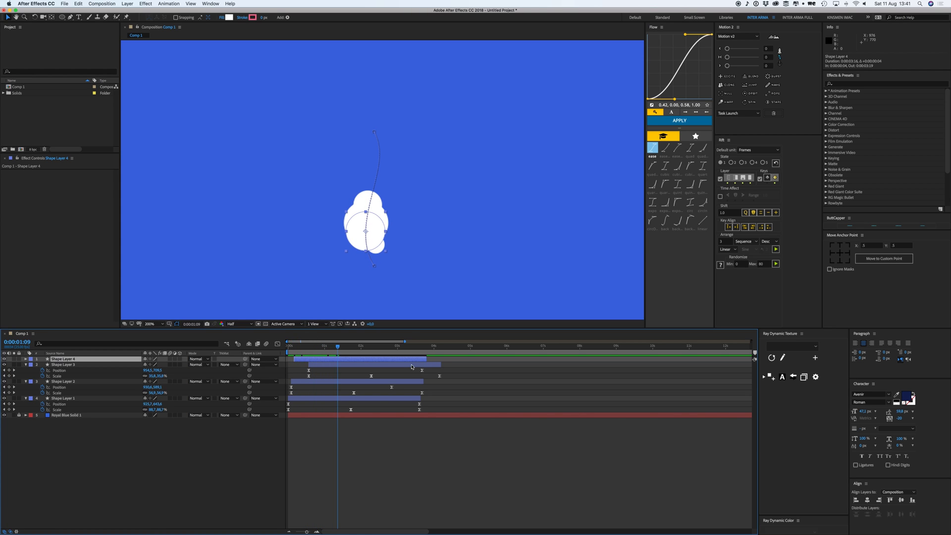
Step: Move the fourth circle's last position keyframe to 0:00:04:18 and reduce its scale at 0:00:01:22 to about 43%
{"action": "key", "text": "u"}
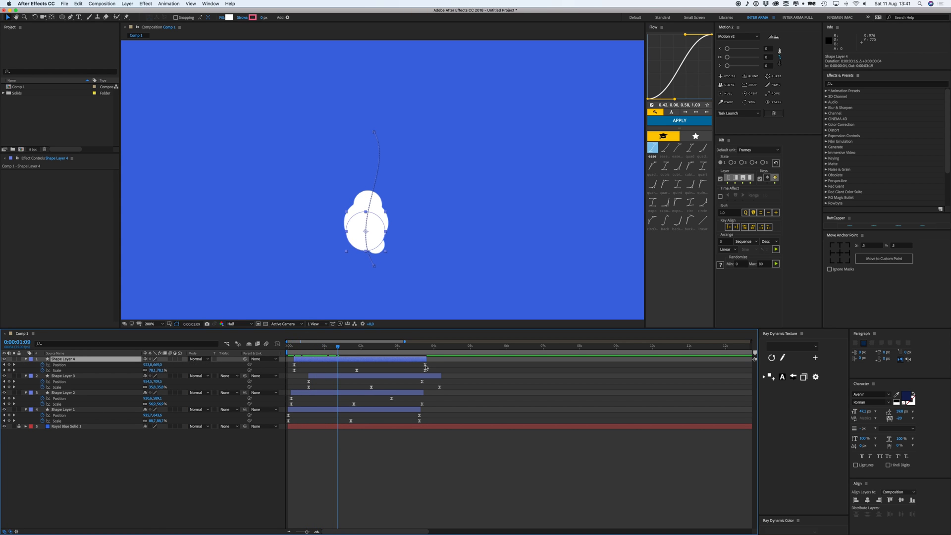
{"action": "left_click_drag", "start_coordinate": [425, 366], "coordinate": [461, 366]}
{"action": "left_click", "coordinate": [357, 350]}
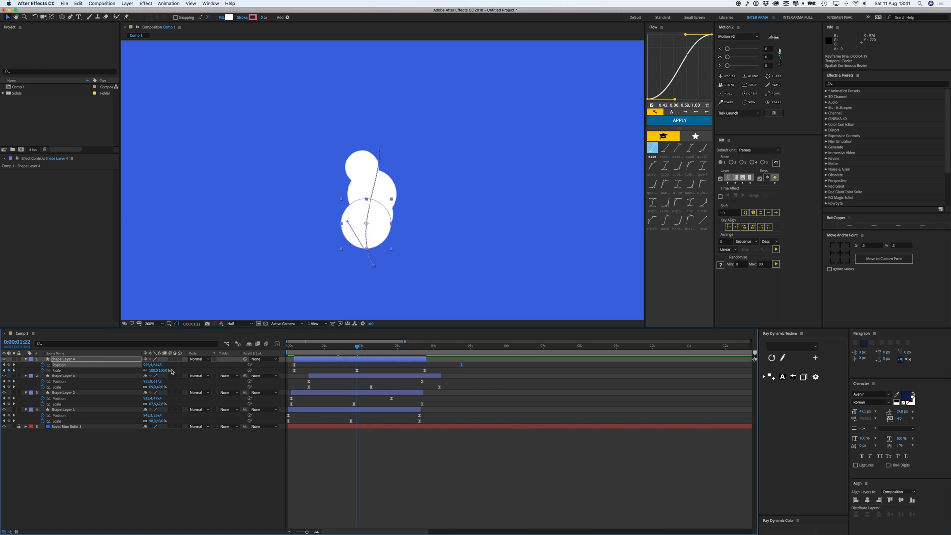
{"action": "left_click_drag", "start_coordinate": [172, 371], "coordinate": [144, 371]}
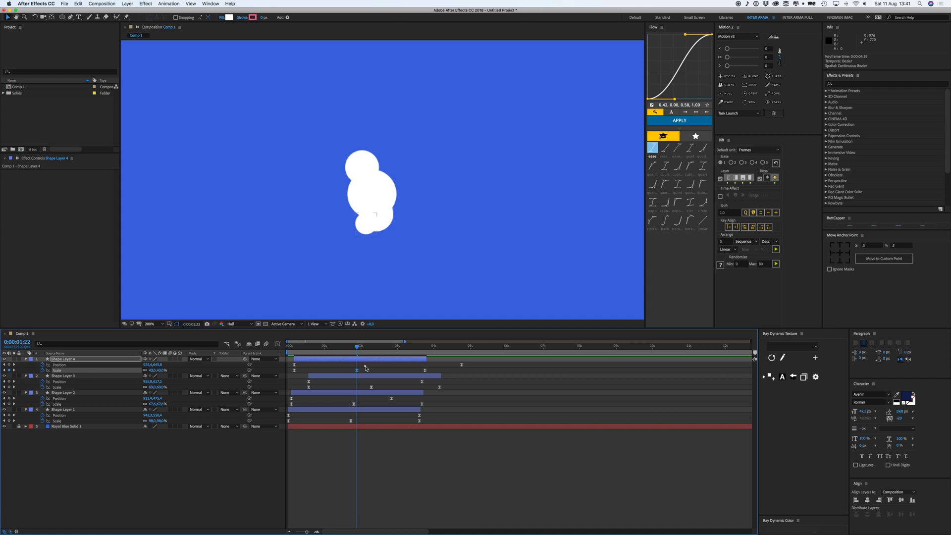
Step: Extend the fourth circle's layer end to just past the 4-second mark and preview all four circles rising
{"action": "left_click", "coordinate": [365, 367]}
{"action": "left_click", "coordinate": [354, 349]}
{"action": "left_click_drag", "start_coordinate": [426, 358], "coordinate": [449, 358]}
{"action": "left_click", "coordinate": [399, 369]}
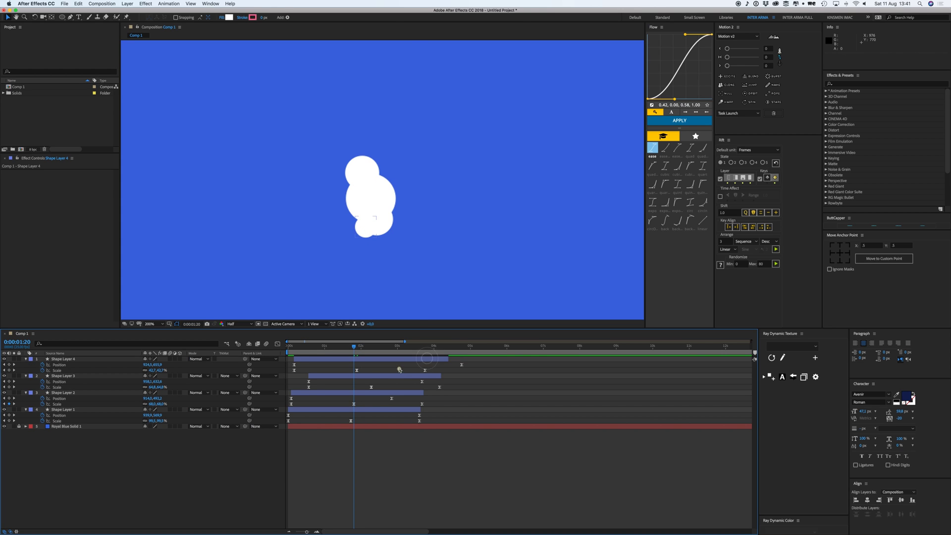
{"action": "key", "text": "space"}
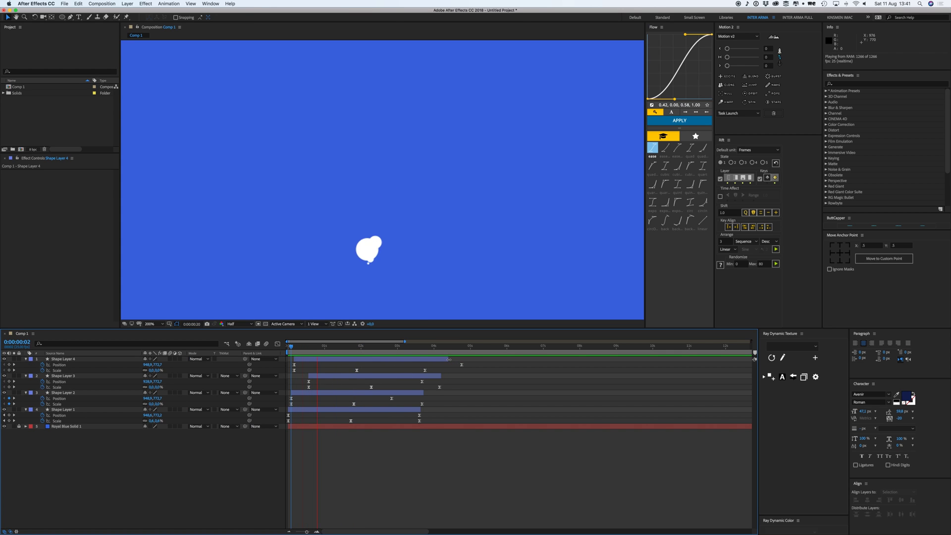
{"action": "left_click_drag", "start_coordinate": [448, 359], "coordinate": [439, 359]}
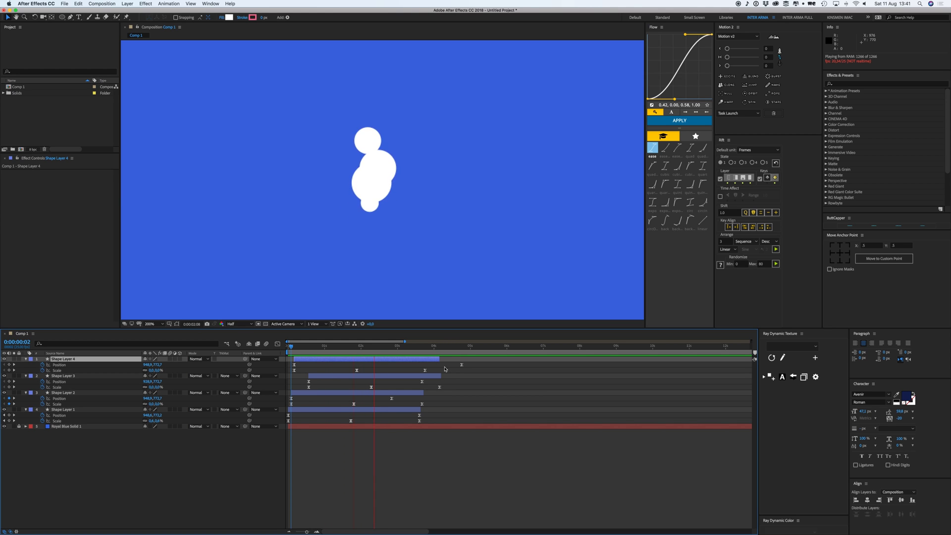
{"action": "key", "text": "space"}
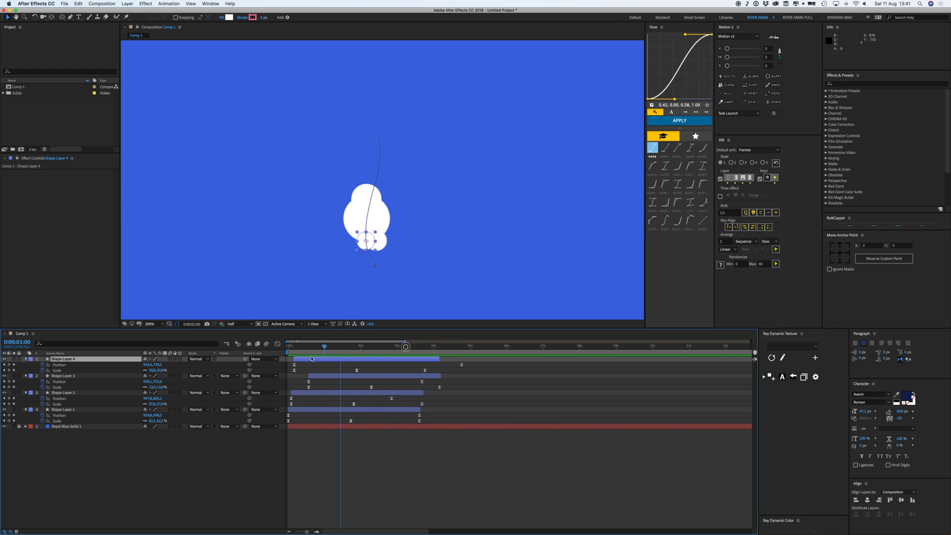
{"action": "key", "text": "space"}
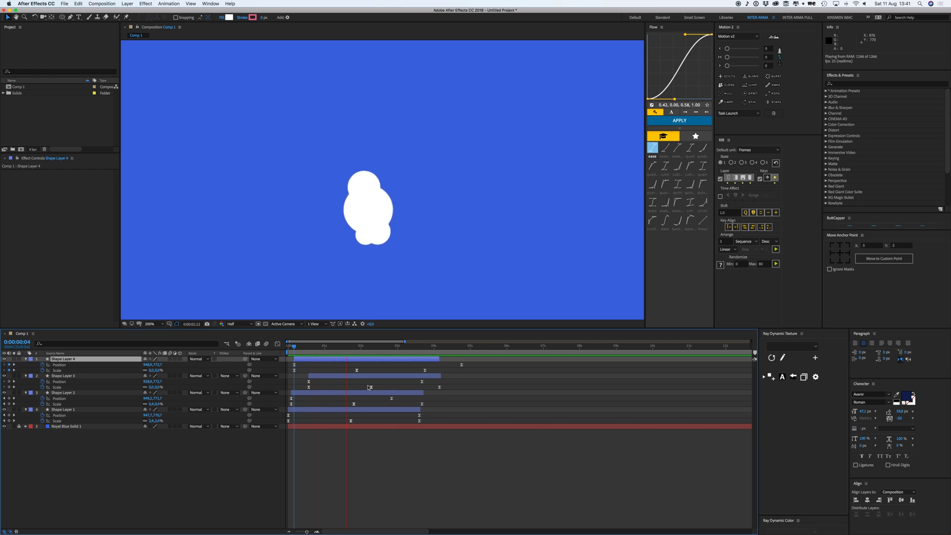
{"action": "key", "text": "space"}
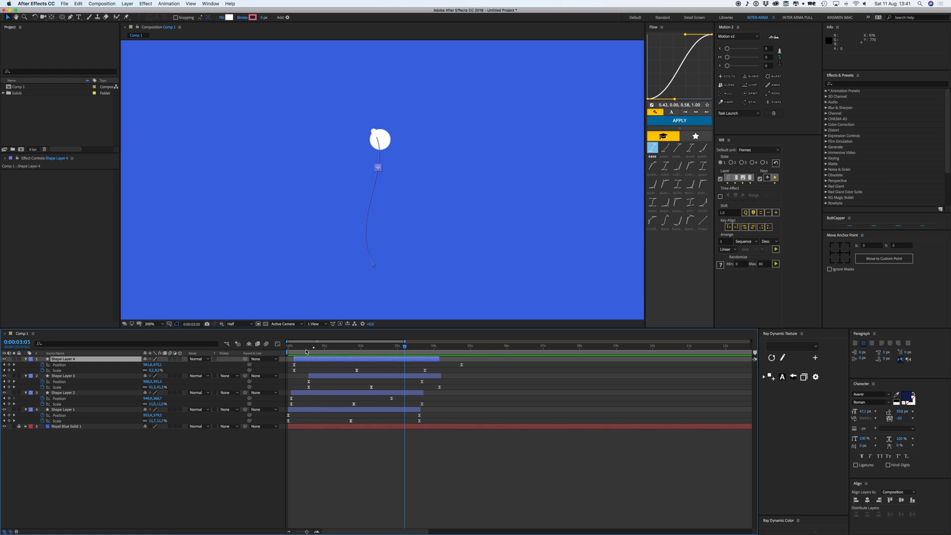
{"action": "left_click_drag", "start_coordinate": [313, 347], "coordinate": [357, 355]}
{"action": "left_click", "coordinate": [307, 365]}
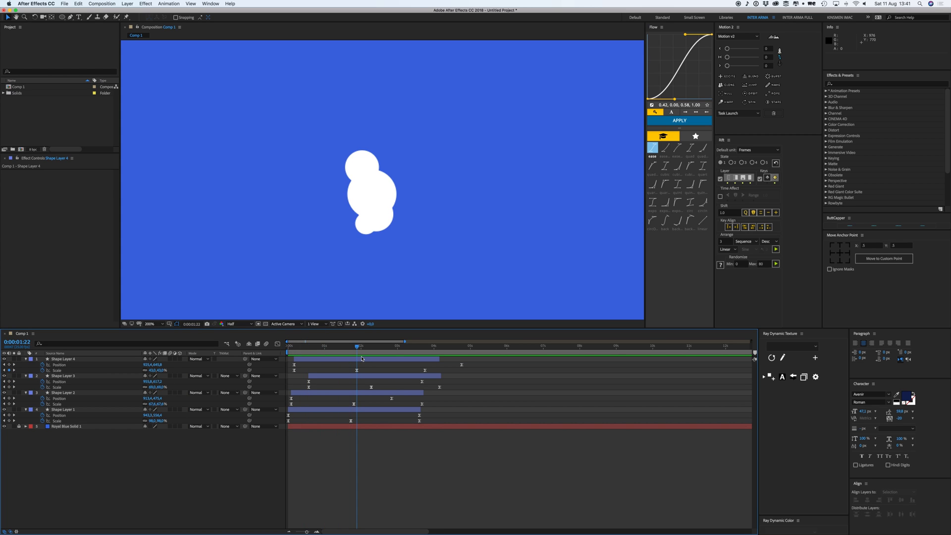
Step: Add the expression loopOut("Cycle"); to the fourth circle's position and scale properties
{"action": "left_click", "coordinate": [42, 364], "text": "alt"}
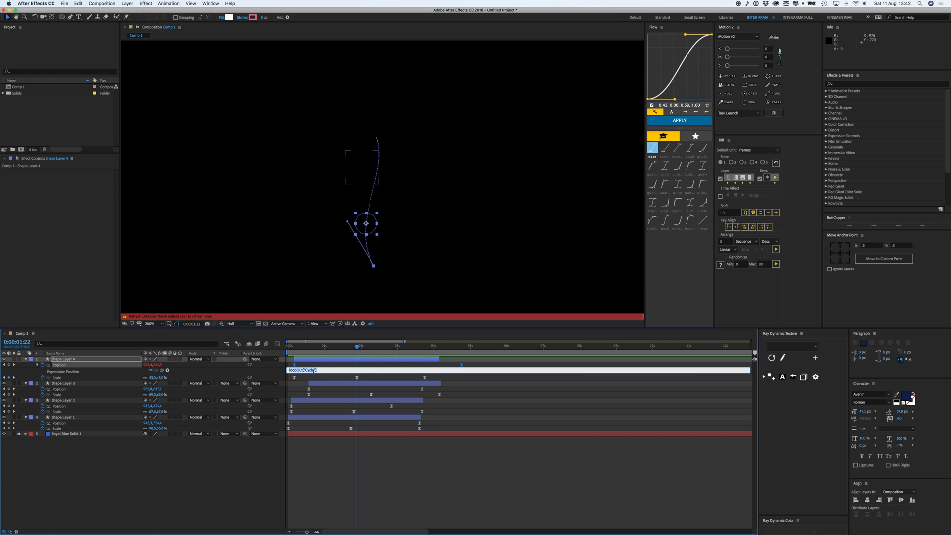
{"action": "left_click", "coordinate": [342, 485]}
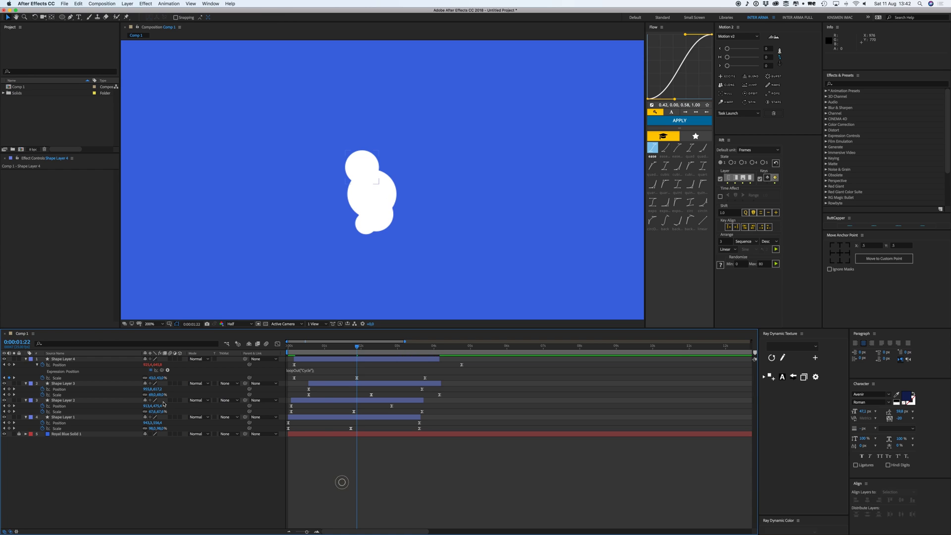
{"action": "left_click", "coordinate": [43, 378], "text": "alt"}
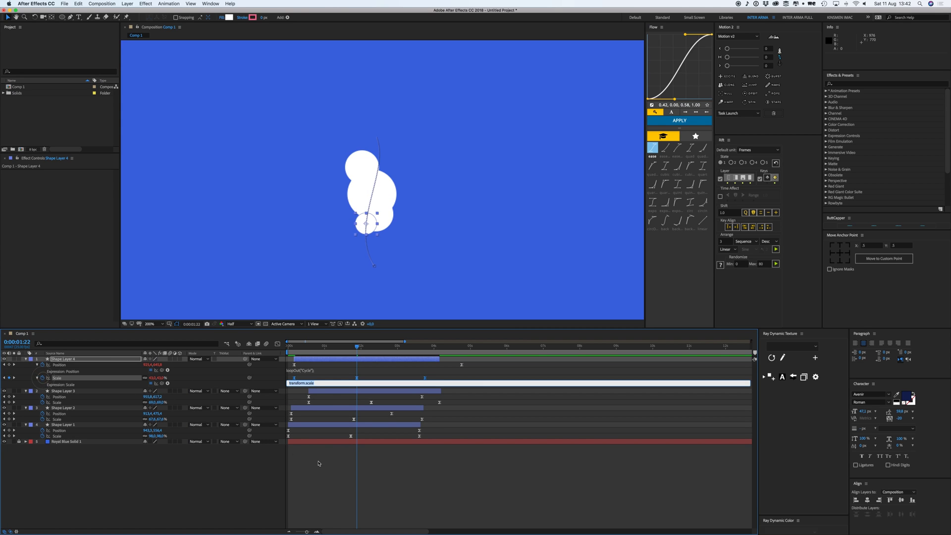
{"action": "left_click", "coordinate": [339, 482]}
Step: Solo the fourth circle's layer, extend its end to about 40 seconds, and scrub past its keyframes to check the loop
{"action": "left_click_drag", "start_coordinate": [344, 346], "coordinate": [443, 356]}
{"action": "left_click", "coordinate": [14, 358]}
{"action": "scroll", "coordinate": [419, 362], "scroll_direction": "down", "scroll_amount": 5}
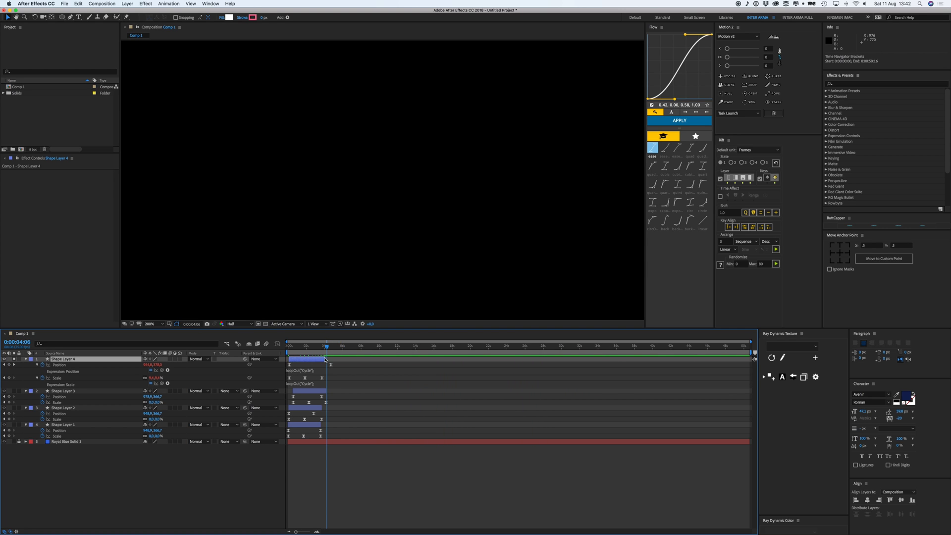
{"action": "left_click_drag", "start_coordinate": [324, 357], "coordinate": [647, 359]}
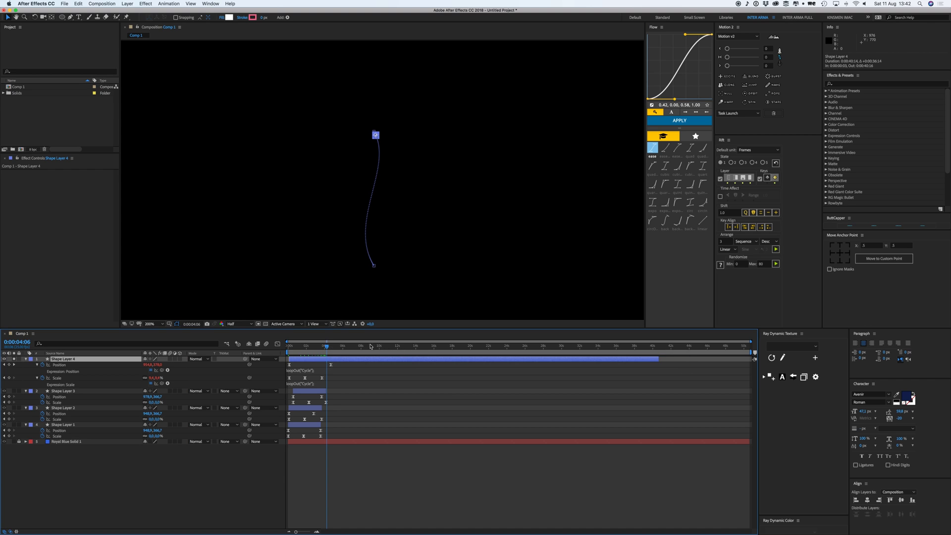
{"action": "left_click_drag", "start_coordinate": [330, 346], "coordinate": [336, 346]}
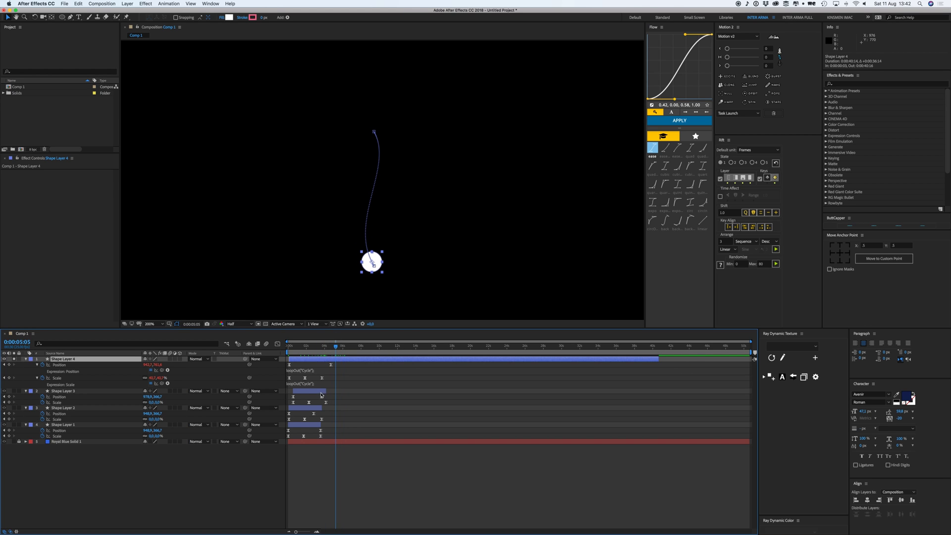
Step: Extend all four circle layers to the end of the composition
{"action": "key", "text": "super+a"}
{"action": "left_click_drag", "start_coordinate": [321, 394], "coordinate": [752, 393]}
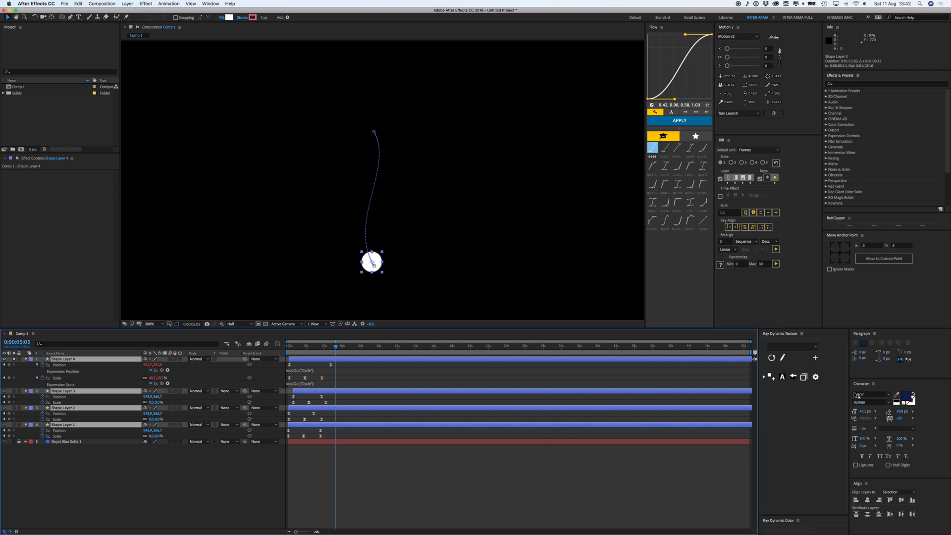
{"action": "left_click", "coordinate": [529, 498]}
Step: Move the fourth circle's last scale keyframe to 0:00:04:18, in line with its last position keyframe
{"action": "left_click_drag", "start_coordinate": [318, 347], "coordinate": [375, 355]}
{"action": "key", "text": "="}
{"action": "scroll", "coordinate": [325, 379], "scroll_direction": "left", "scroll_amount": 1}
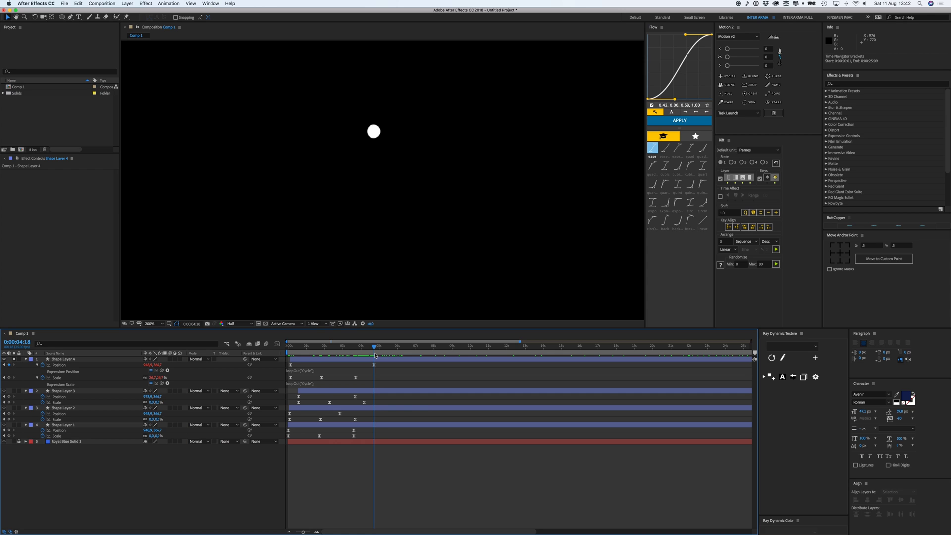
{"action": "left_click_drag", "start_coordinate": [300, 356], "coordinate": [374, 378]}
{"action": "left_click", "coordinate": [356, 358]}
Step: Copy the loopOut("Cycle"); expression text from the fourth circle's position property
{"action": "left_click", "coordinate": [406, 372]}
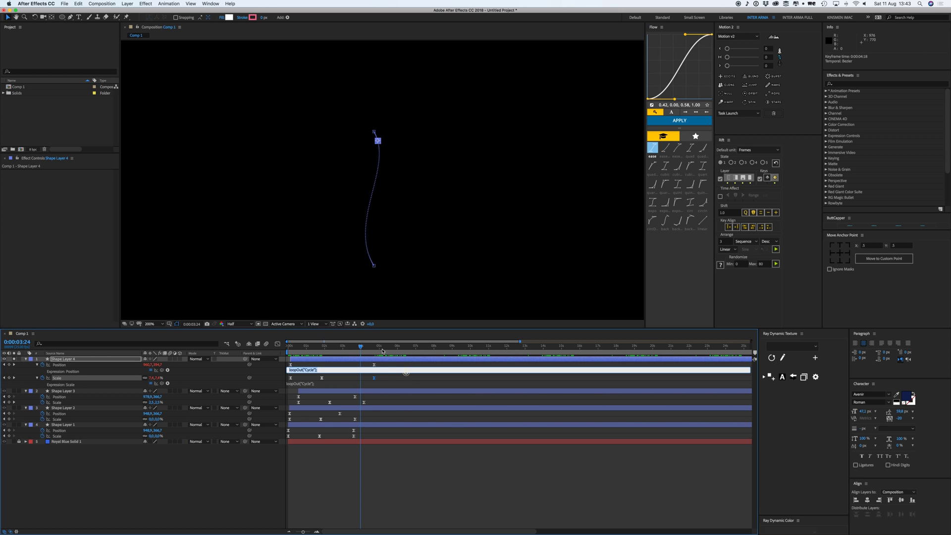
{"action": "left_click", "coordinate": [387, 383]}
{"action": "left_click", "coordinate": [388, 372]}
{"action": "key", "text": "ctrl+c"}
{"action": "left_click", "coordinate": [411, 473]}
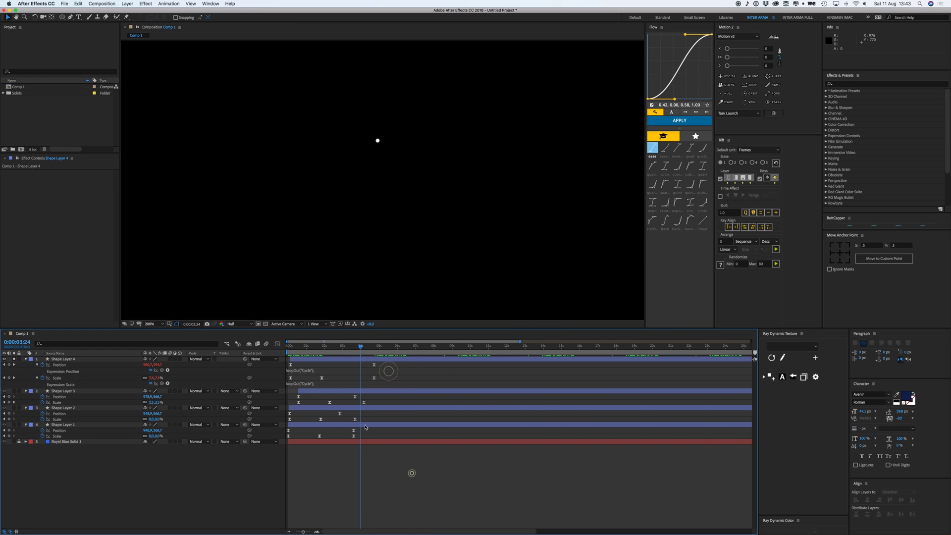
Step: Align the last position keyframes of the second and third circles with the last scale keyframes on the same layers
{"action": "key", "text": "="}
{"action": "left_click_drag", "start_coordinate": [374, 348], "coordinate": [384, 347]}
{"action": "scroll", "coordinate": [368, 369], "scroll_direction": "left", "scroll_amount": 1}
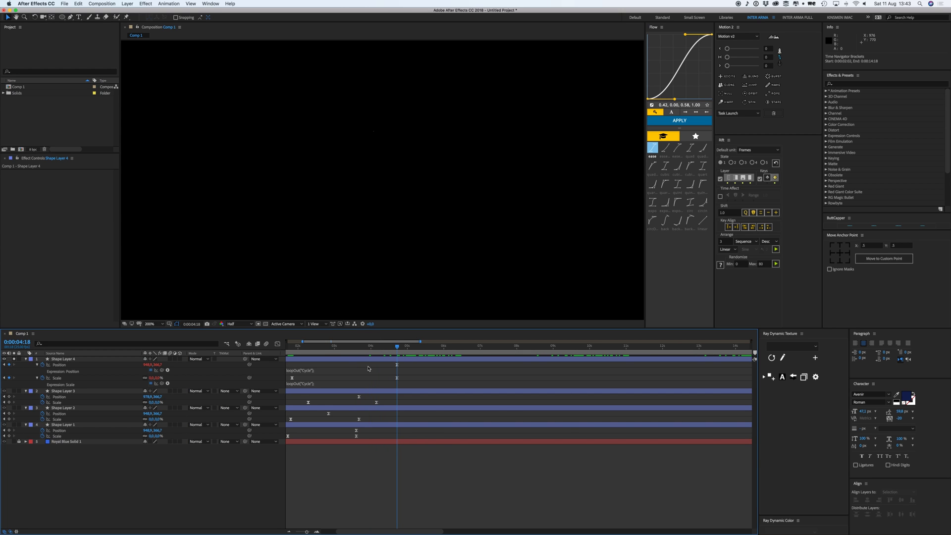
{"action": "left_click_drag", "start_coordinate": [360, 397], "coordinate": [372, 414]}
{"action": "scroll", "coordinate": [346, 429], "scroll_direction": "left", "scroll_amount": 1}
{"action": "scroll", "coordinate": [359, 403], "scroll_direction": "left", "scroll_amount": 3}
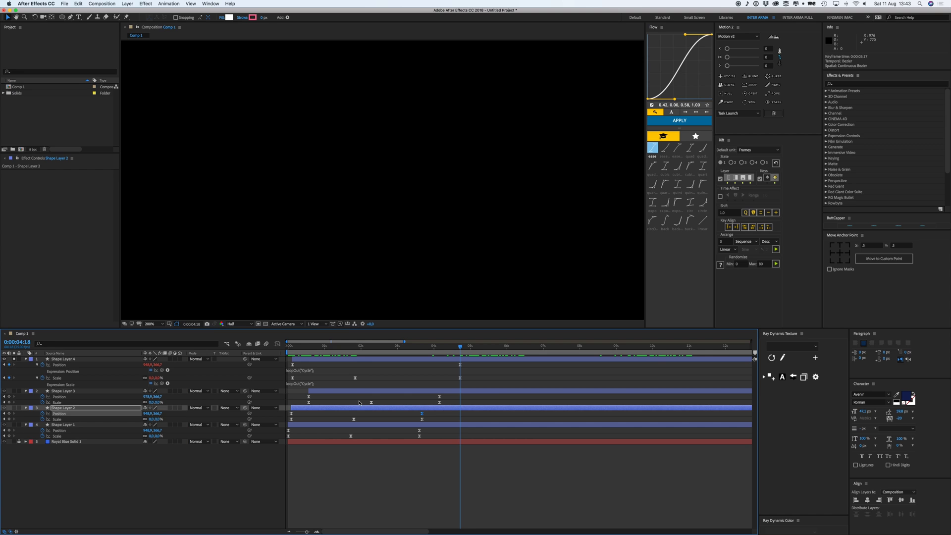
Step: Try ending the fourth circle's scale animation earlier than its position animation, and restore the last scale keyframe to 0:00:04:18
{"action": "key", "text": "space"}
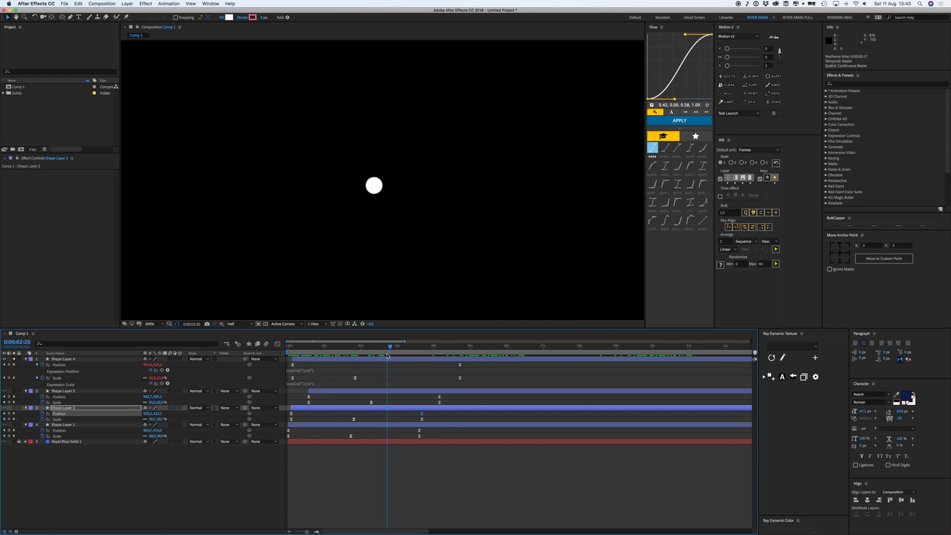
{"action": "left_click_drag", "start_coordinate": [435, 347], "coordinate": [438, 347]}
{"action": "left_click_drag", "start_coordinate": [459, 378], "coordinate": [452, 349]}
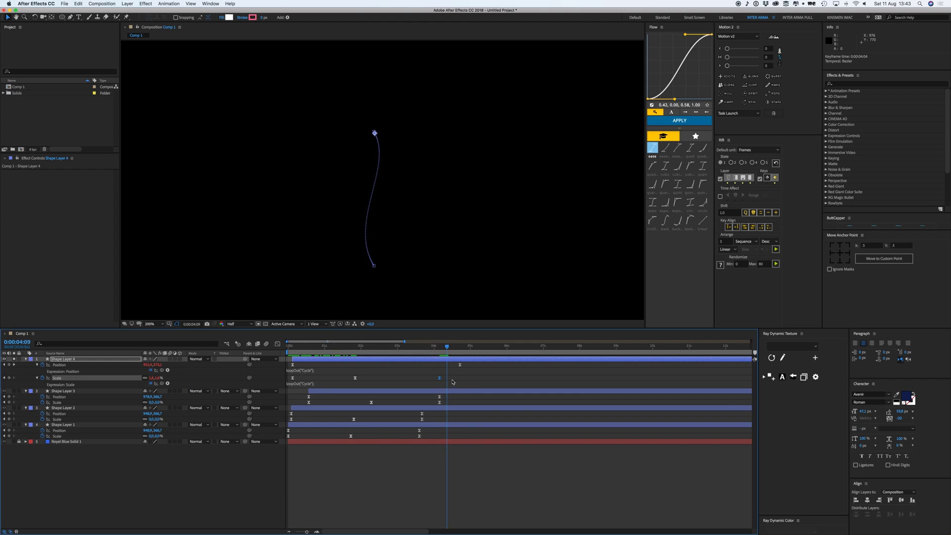
{"action": "left_click_drag", "start_coordinate": [458, 381], "coordinate": [461, 381]}
{"action": "key", "text": "space"}
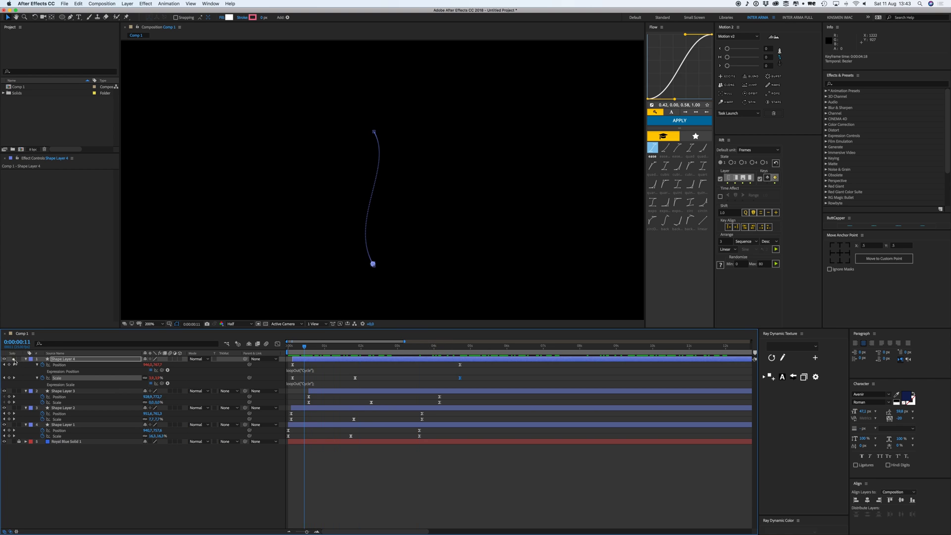
Step: Unsolo the fourth circle and add the loopOut("Cycle"); expression to the position and scale of the third and second circles
{"action": "left_click", "coordinate": [14, 360]}
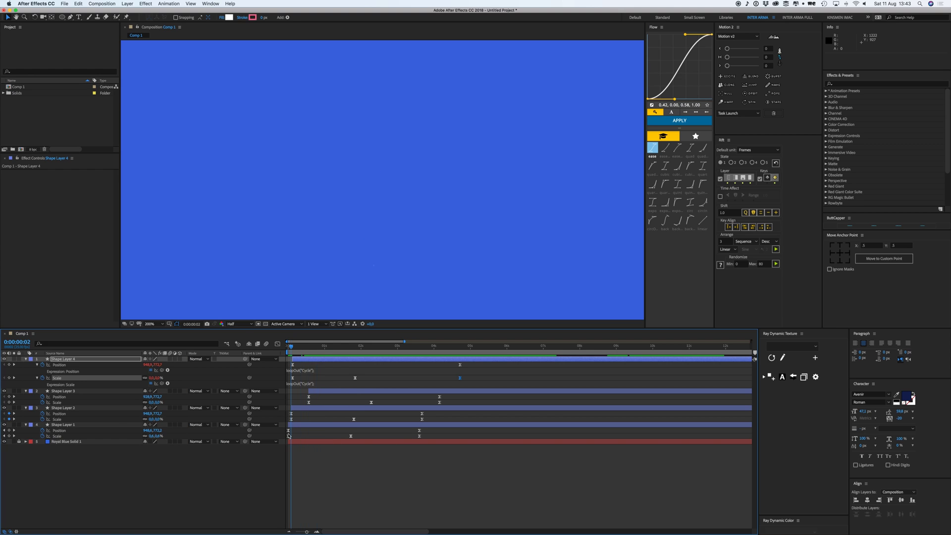
{"action": "left_click", "coordinate": [42, 396], "text": "alt"}
{"action": "key", "text": "ctrl+v"}
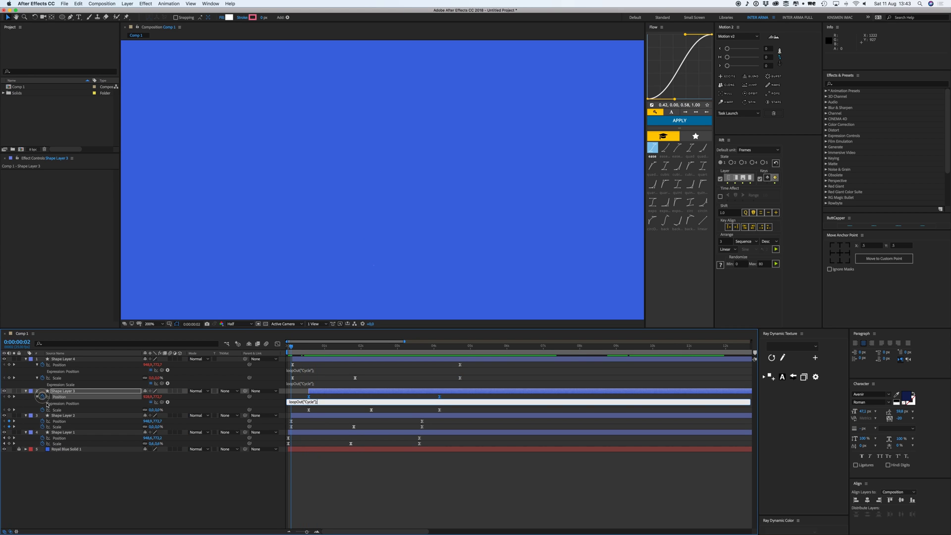
{"action": "left_click", "coordinate": [42, 410], "text": "alt"}
{"action": "key", "text": "ctrl+v"}
{"action": "left_click", "coordinate": [42, 428], "text": "alt"}
{"action": "key", "text": "ctrl+v"}
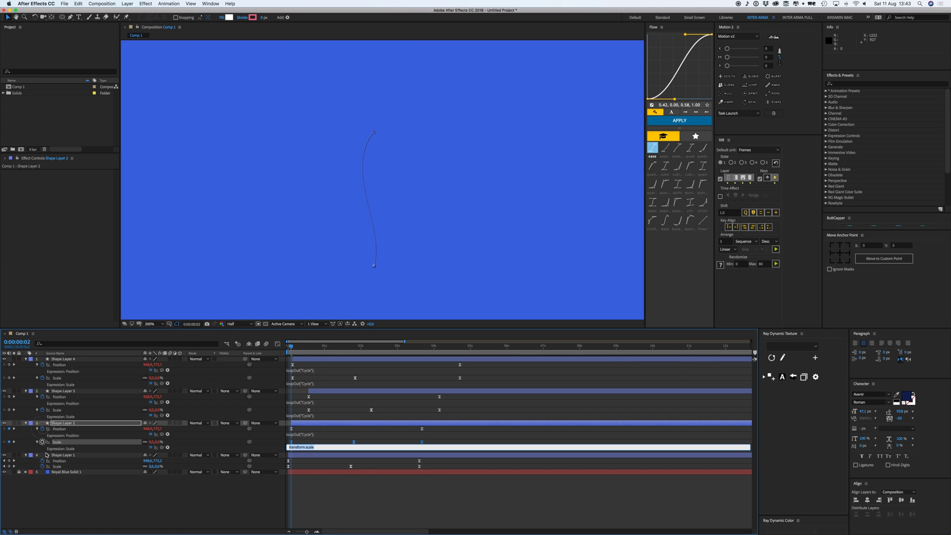
{"action": "key", "text": "super+v"}
Step: Add the loopOut("Cycle"); expression to the first circle's position and scale, collapse all layer properties and preview the looping animation
{"action": "left_click", "coordinate": [43, 461], "text": "alt"}
{"action": "key", "text": "super+v"}
{"action": "left_click", "coordinate": [42, 475], "text": "alt"}
{"action": "key", "text": "super+v"}
{"action": "left_click", "coordinate": [362, 517]}
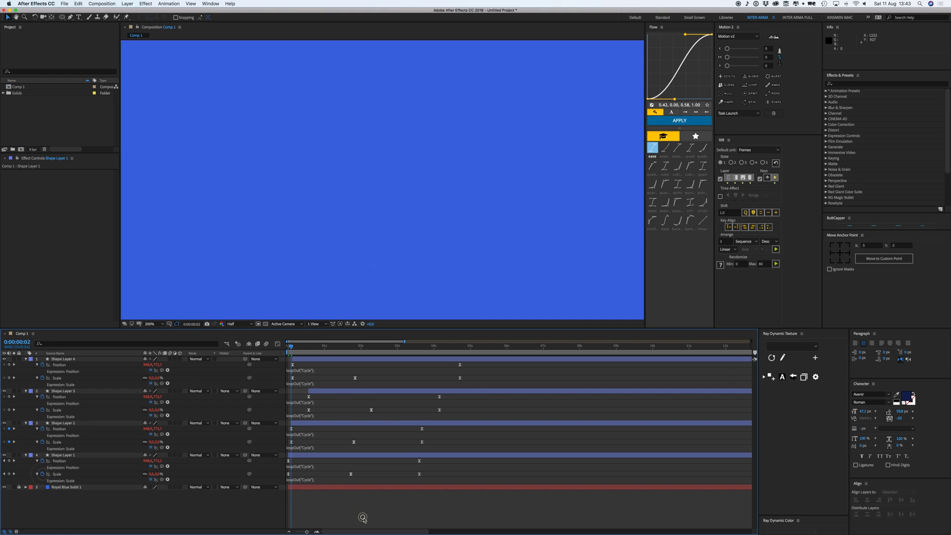
{"action": "key", "text": "u"}
{"action": "key", "text": "space"}
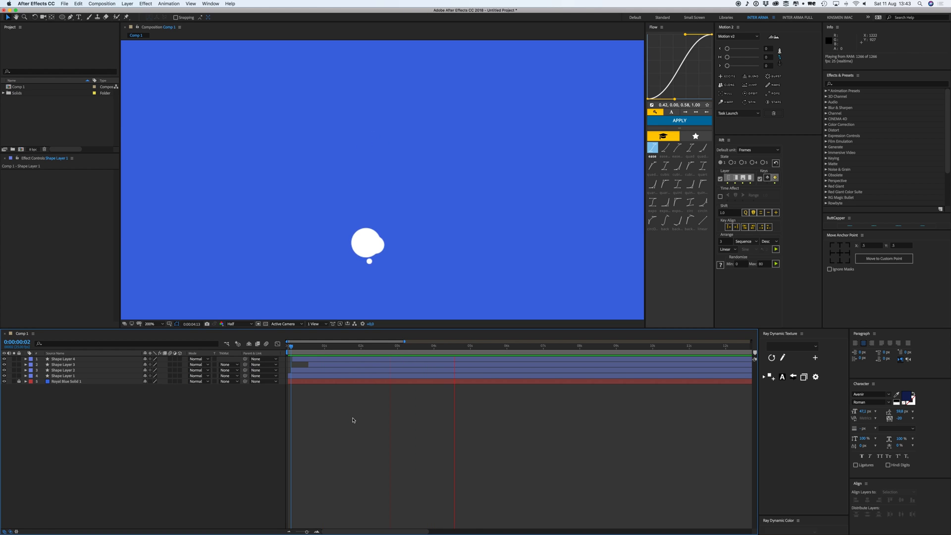
Step: Duplicate the four circle layers, bring the copies above the originals and offset them to start later in time
{"action": "left_click", "coordinate": [308, 376]}
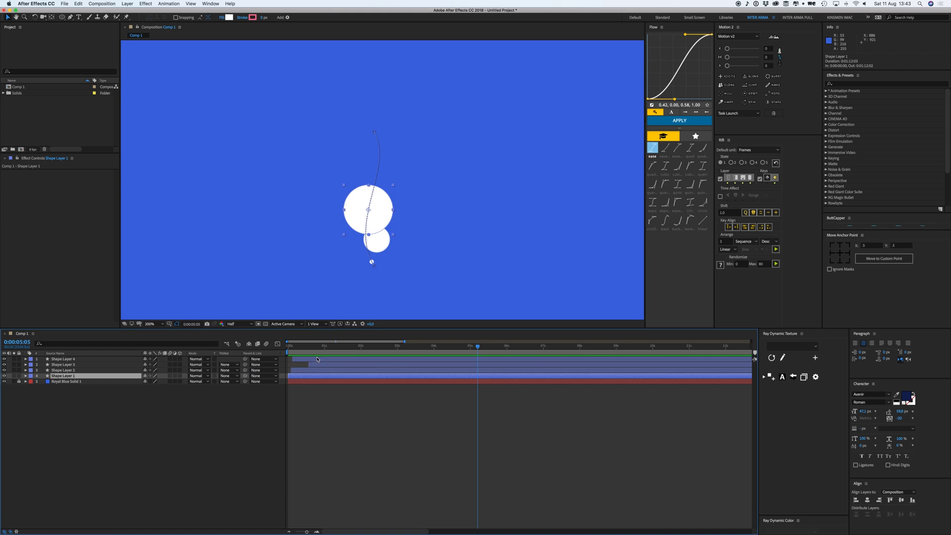
{"action": "key", "text": "super+a"}
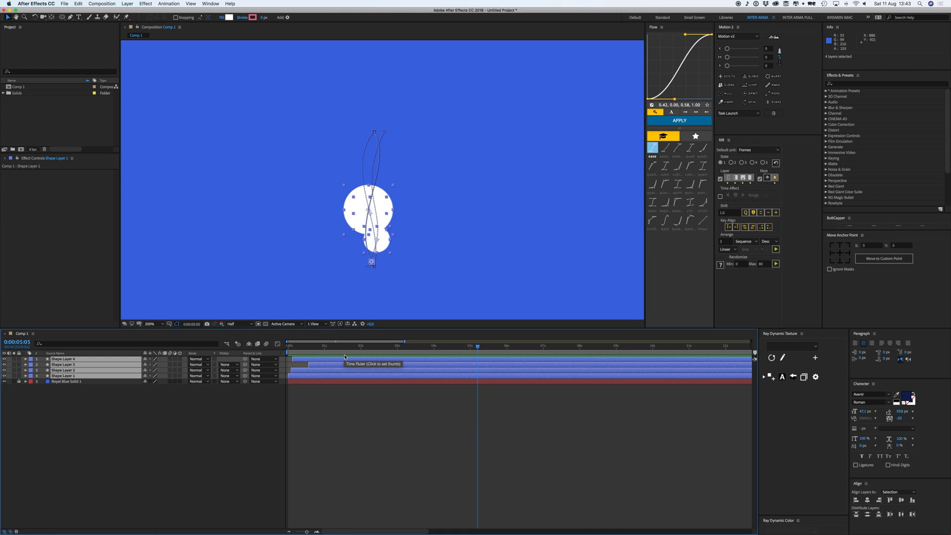
{"action": "key", "text": "super+d"}
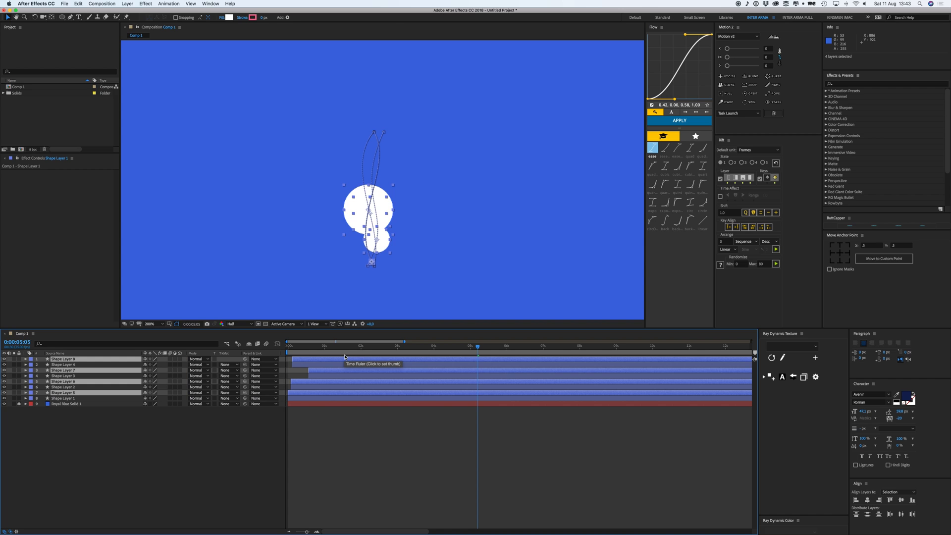
{"action": "key", "text": "super+shift+]"}
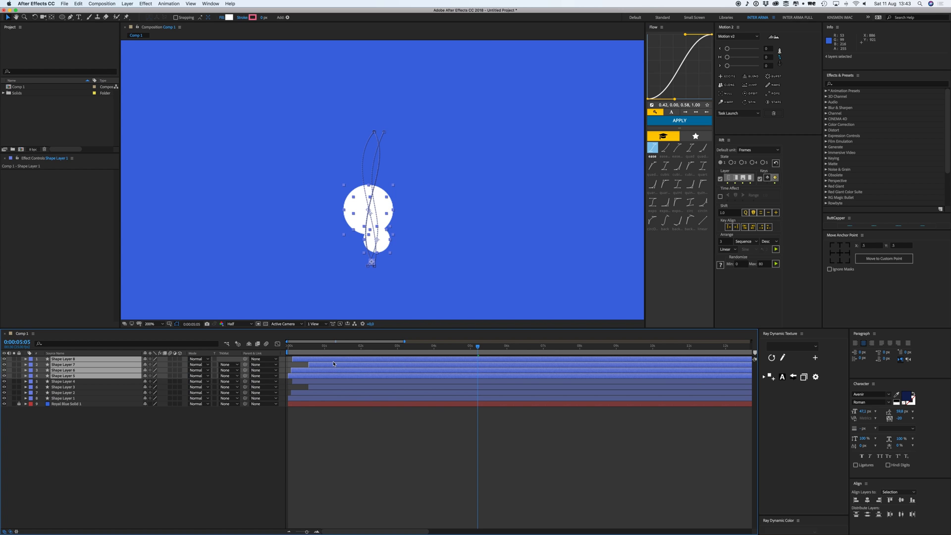
{"action": "left_click_drag", "start_coordinate": [329, 360], "coordinate": [397, 355]}
Step: Duplicate the four copied circles again, stack them on top, shift them 15 frames later and preview the animation
{"action": "key", "text": "super+d"}
{"action": "key", "text": "super+shift+bracketright"}
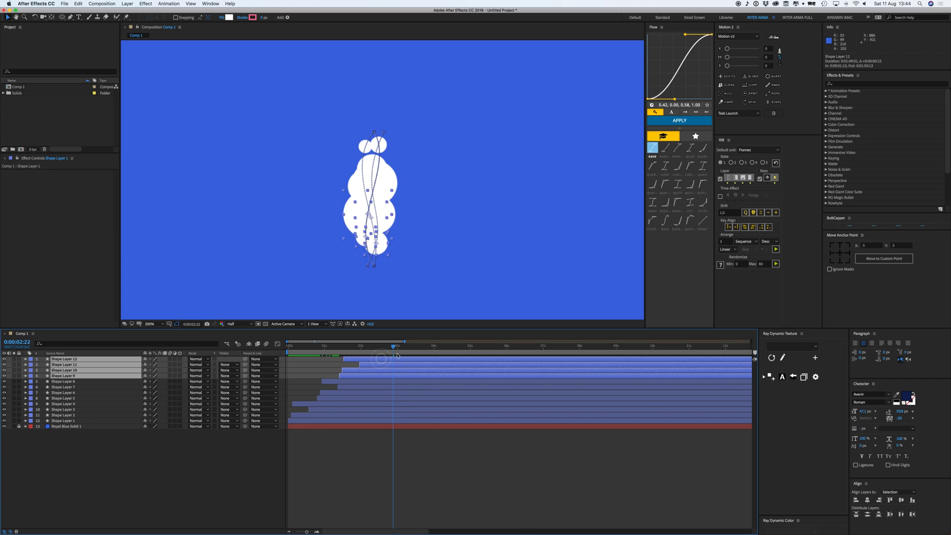
{"action": "key", "text": "space"}
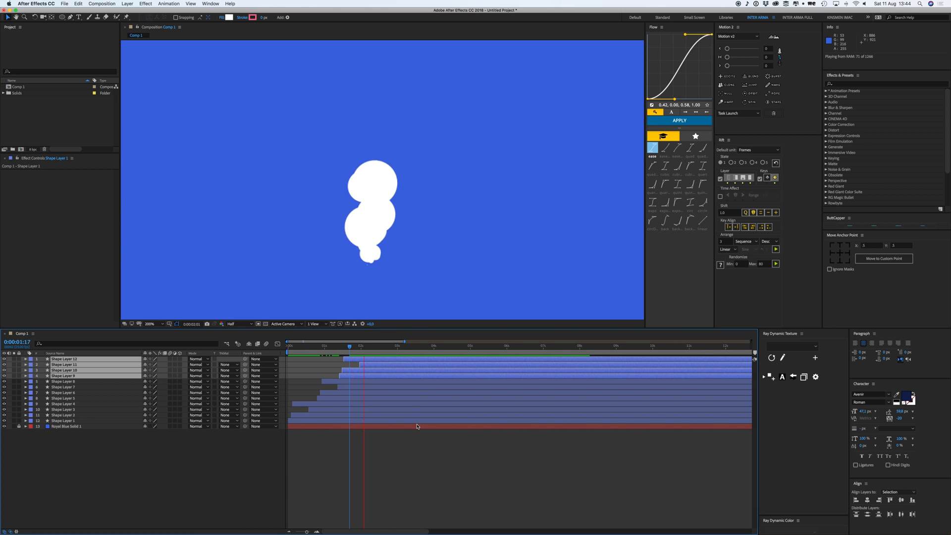
{"action": "key", "text": "space"}
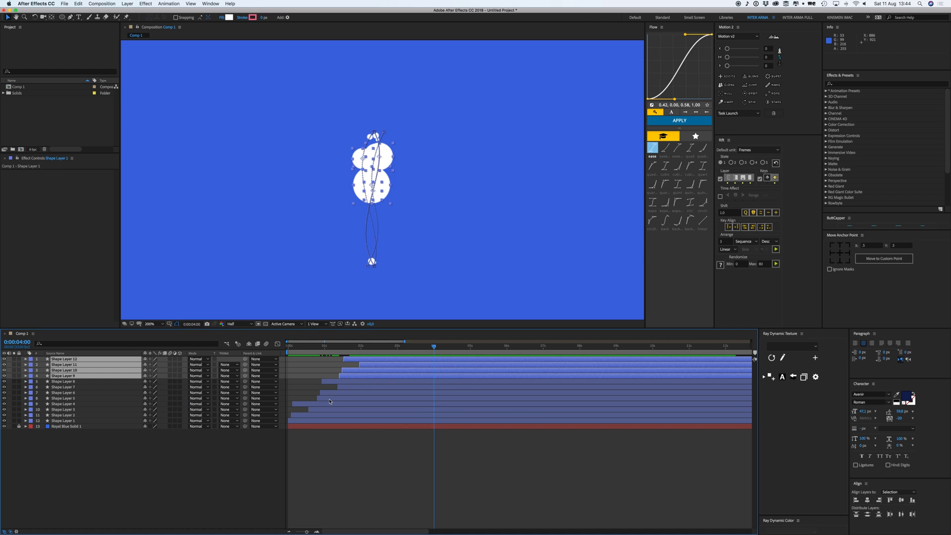
Step: Duplicate the eight circle layers from Shape Layer 5 to 12, shift the copies 0:00:01:05 later and preview the result
{"action": "left_click", "coordinate": [330, 399], "text": "shift"}
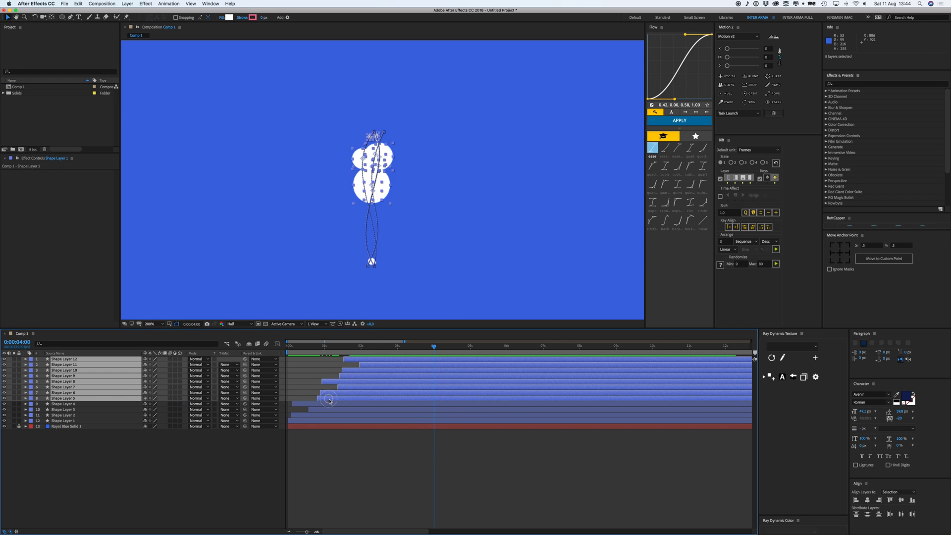
{"action": "key", "text": "super+d"}
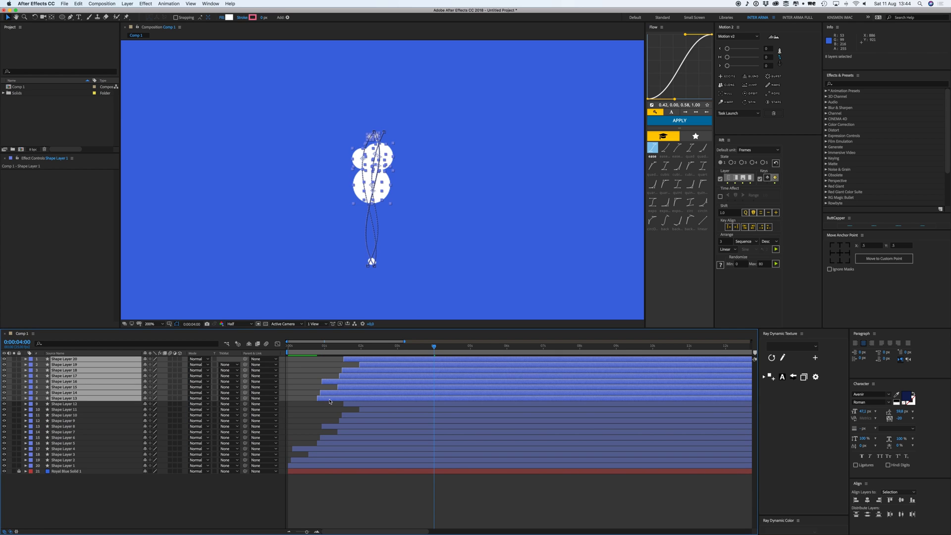
{"action": "left_click_drag", "start_coordinate": [341, 401], "coordinate": [385, 400]}
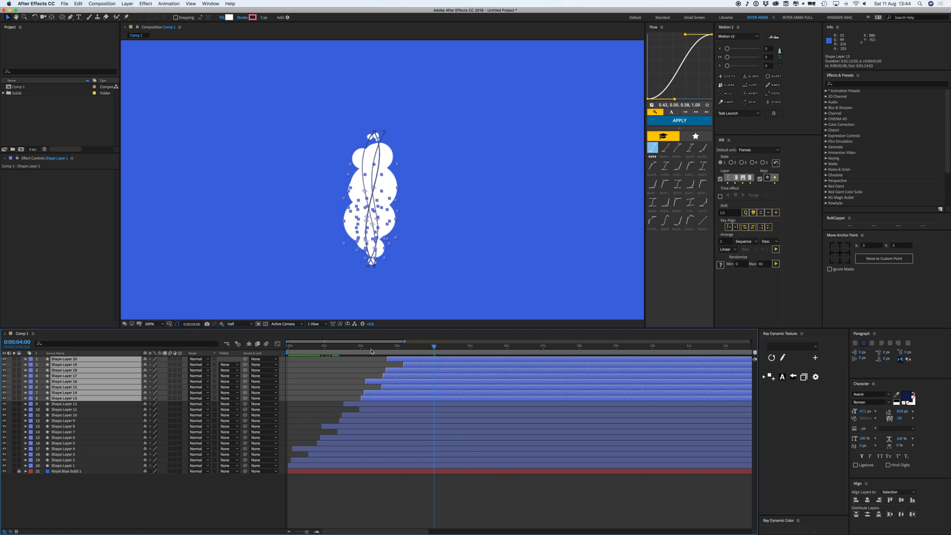
{"action": "left_click_drag", "start_coordinate": [366, 347], "coordinate": [358, 350]}
{"action": "key", "text": "space"}
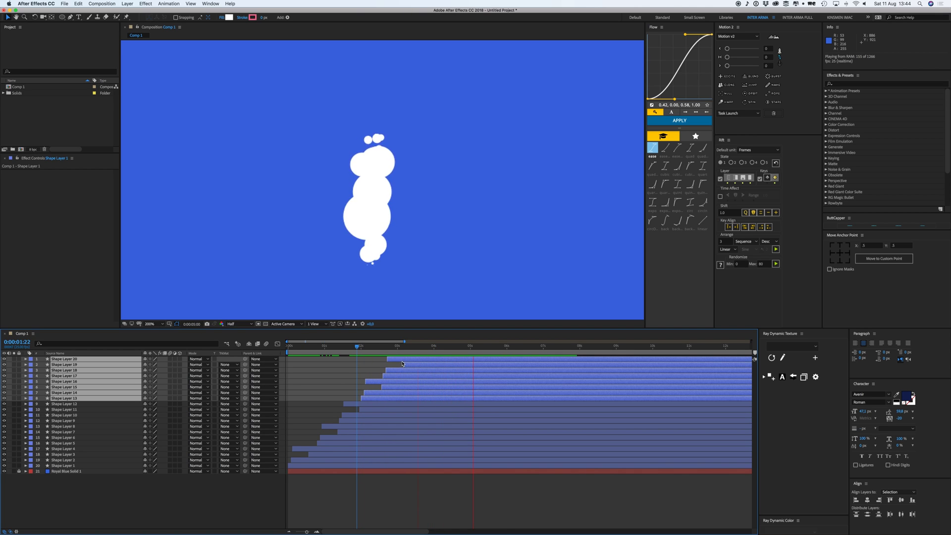
{"action": "key", "text": "minus"}
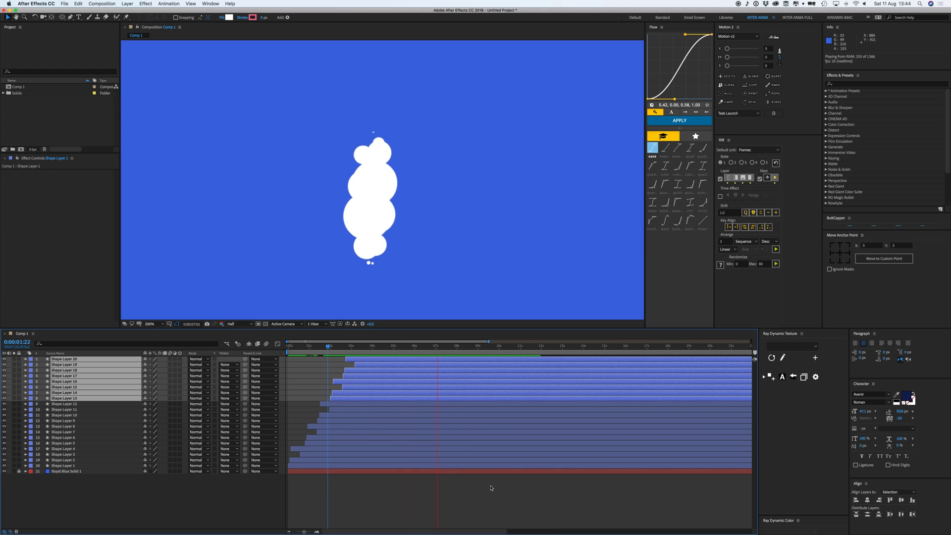
{"action": "left_click", "coordinate": [516, 504]}
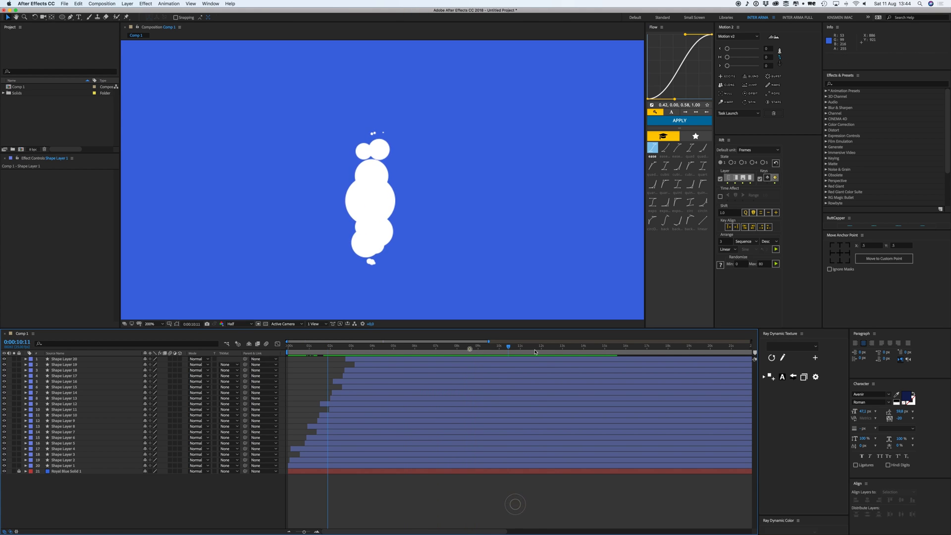
{"action": "left_click_drag", "start_coordinate": [470, 347], "coordinate": [360, 376]}
{"action": "left_click", "coordinate": [366, 415]}
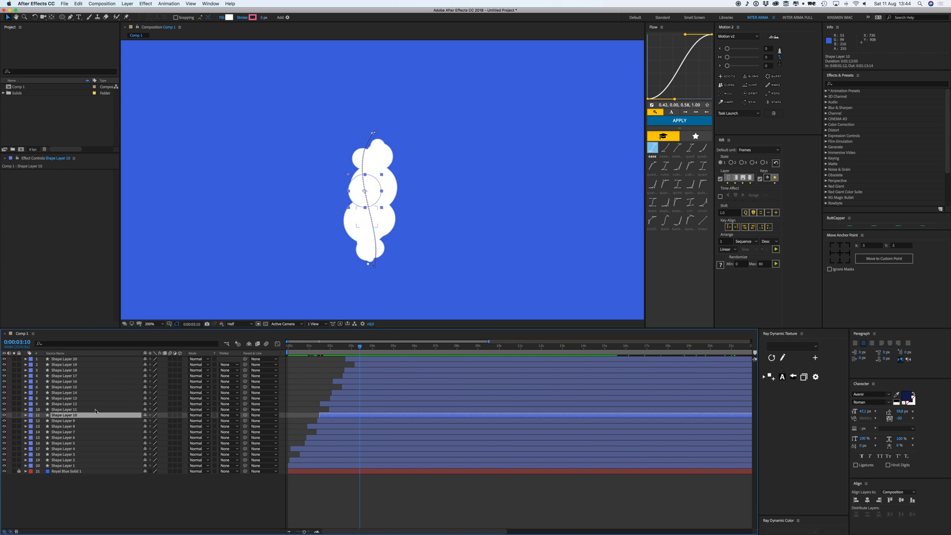
{"action": "left_click", "coordinate": [74, 361], "text": "shift"}
{"action": "left_click", "coordinate": [415, 489]}
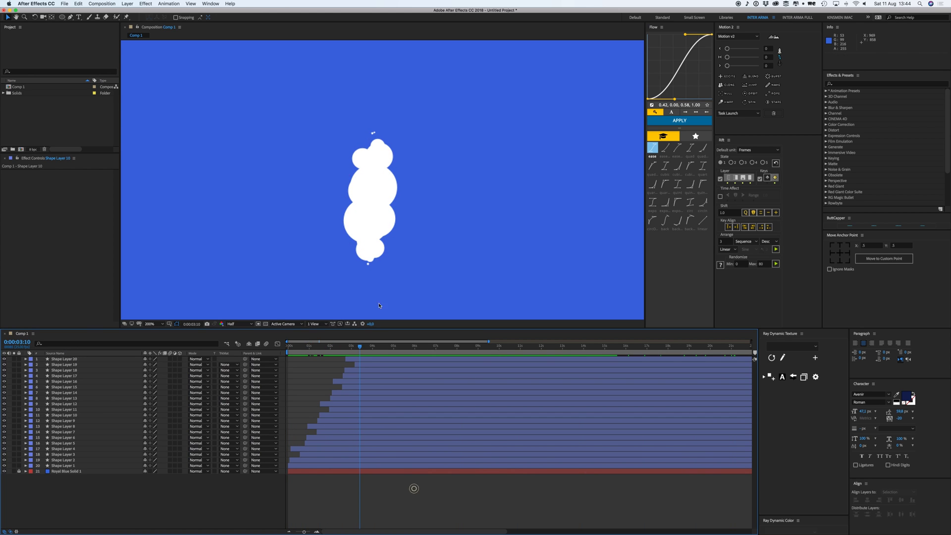
Step: Pre-compose all the circle layers, Shape Layer 1 to 20, into a composition named CLOUDS
{"action": "mouse_move", "coordinate": [327, 349]}
{"action": "left_mouse_down"}
{"action": "mouse_move", "coordinate": [300, 349]}
{"action": "mouse_move", "coordinate": [379, 353]}
{"action": "mouse_move", "coordinate": [320, 353]}
{"action": "left_mouse_up"}
{"action": "left_click", "coordinate": [72, 466]}
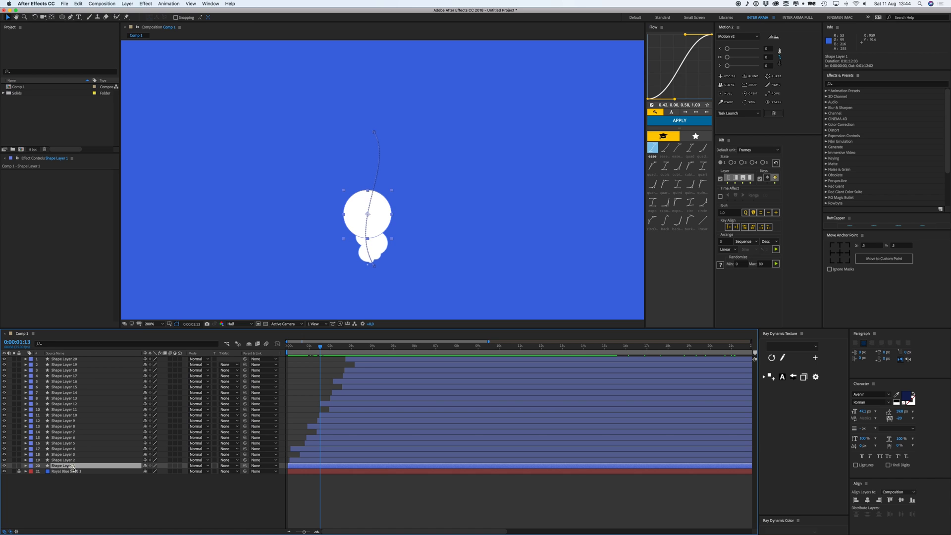
{"action": "left_click", "coordinate": [74, 362], "text": "shift"}
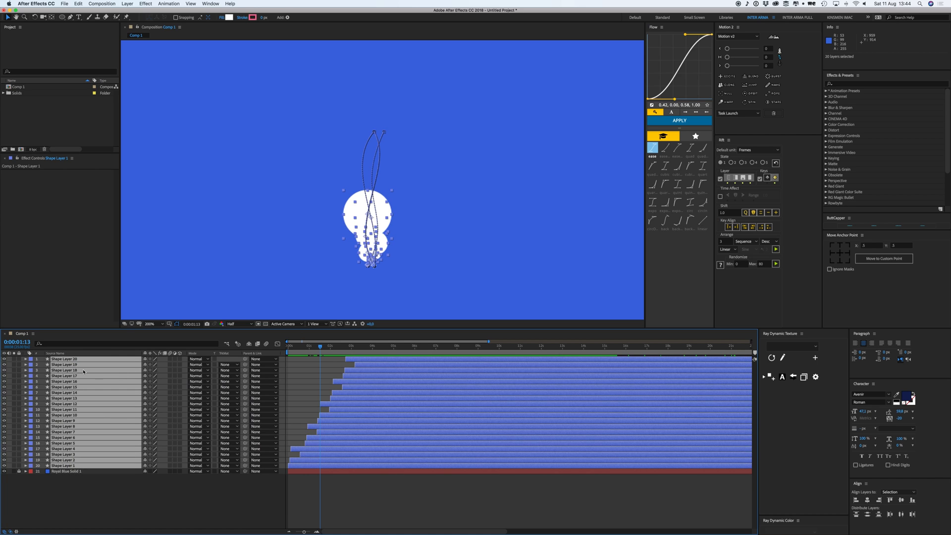
{"action": "right_click", "coordinate": [72, 365]}
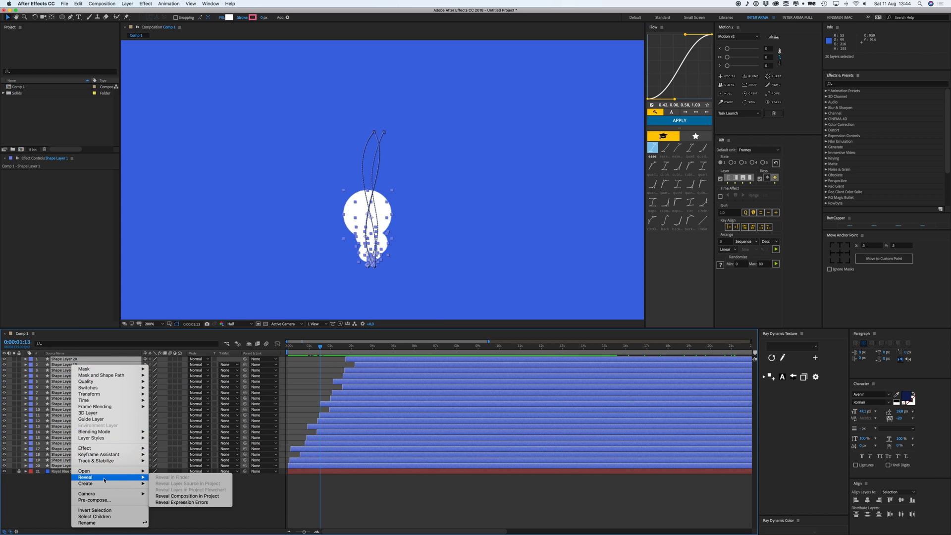
{"action": "left_click", "coordinate": [102, 500]}
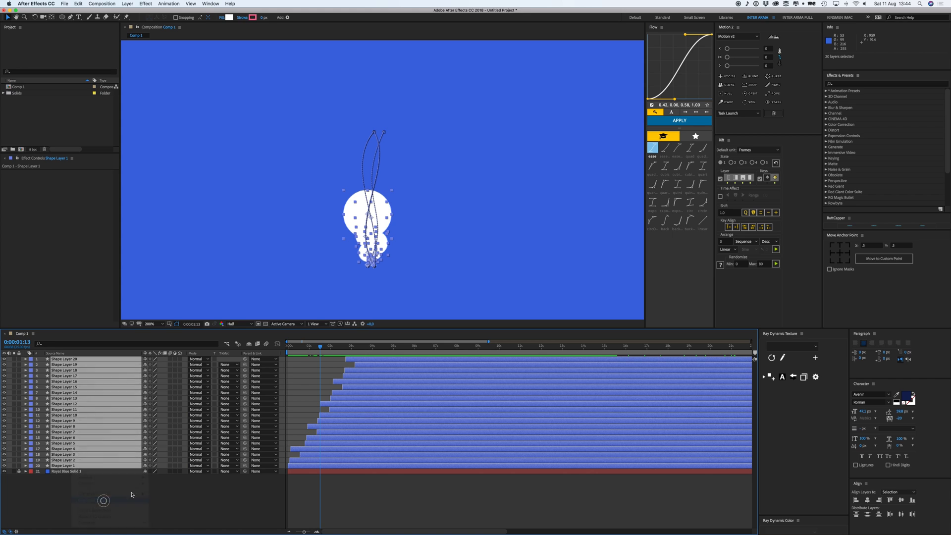
{"action": "type", "text": "CLOUDS"}
{"action": "key", "text": "Return"}
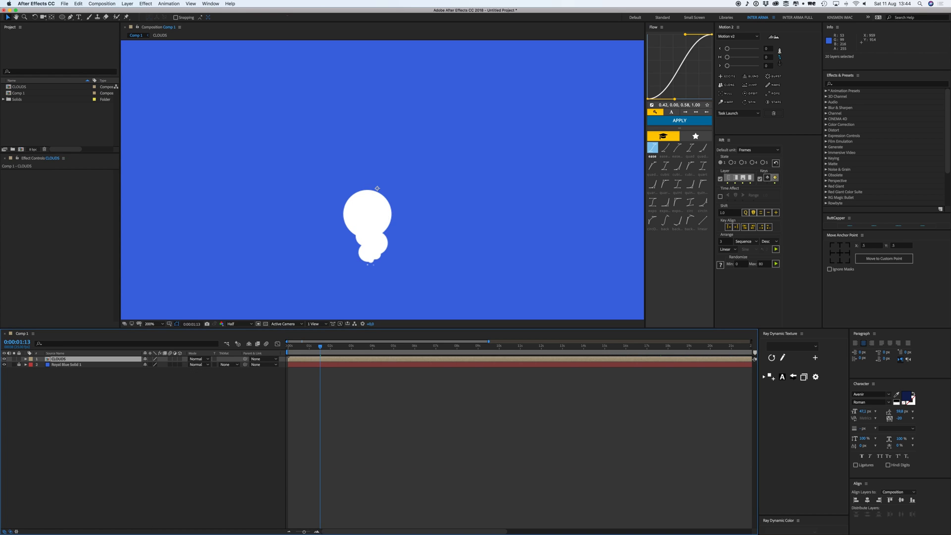
Step: Apply the Fast Box Blur effect to the CLOUDS layer and set its blur radius to 11
{"action": "left_click", "coordinate": [358, 412]}
{"action": "left_click", "coordinate": [318, 358]}
{"action": "left_click", "coordinate": [146, 4]}
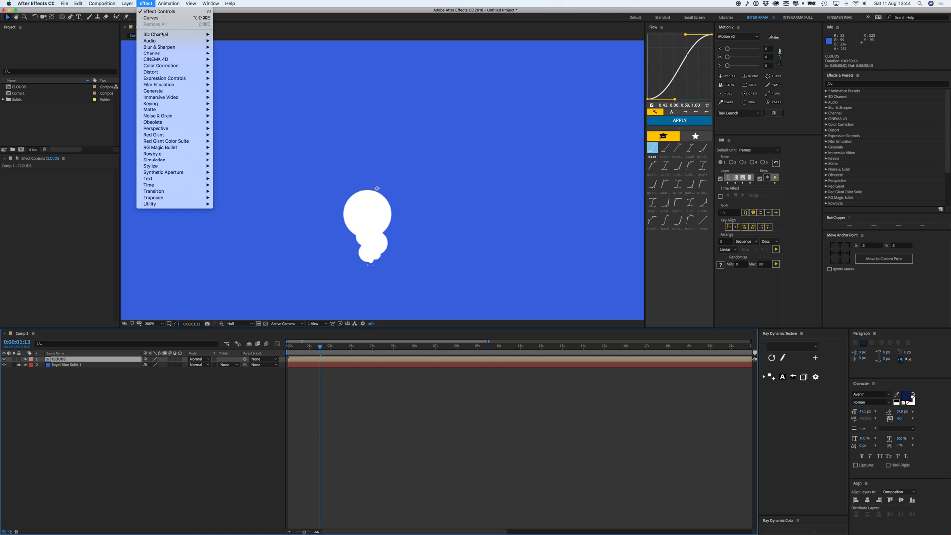
{"action": "mouse_move", "coordinate": [164, 47]}
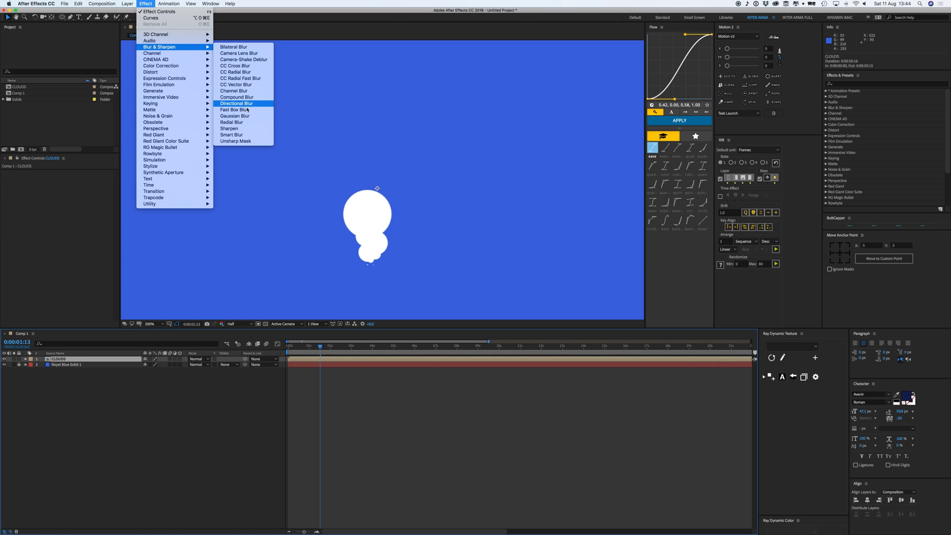
{"action": "mouse_move", "coordinate": [230, 4]}
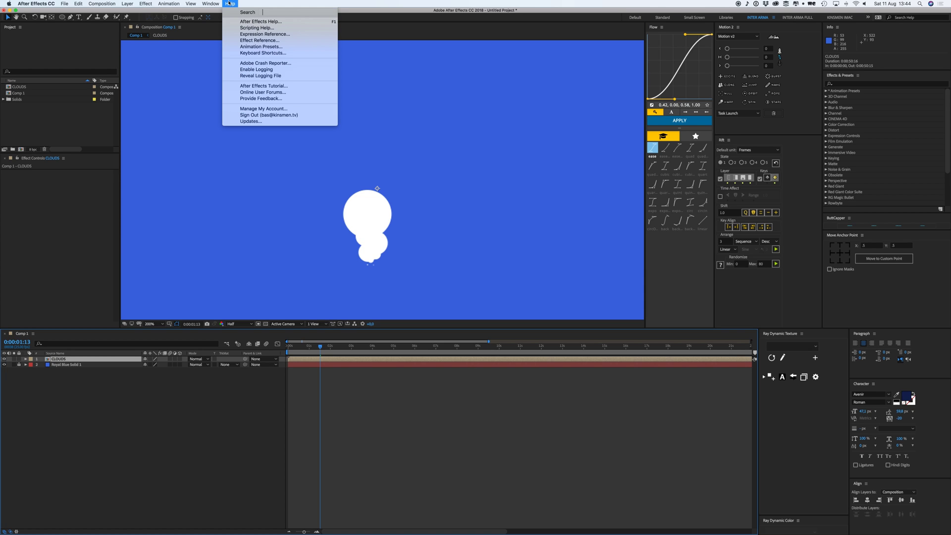
{"action": "type", "text": "fast bl"}
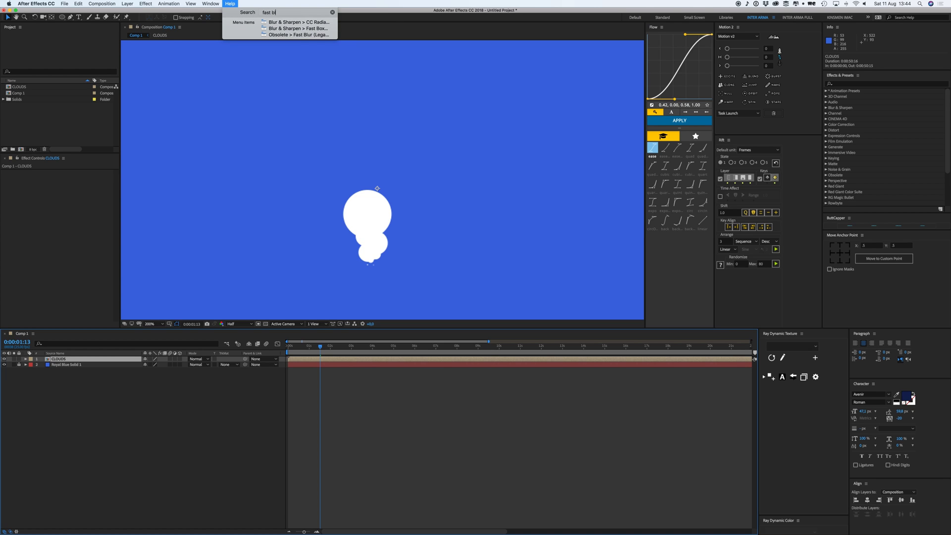
{"action": "left_click", "coordinate": [297, 29]}
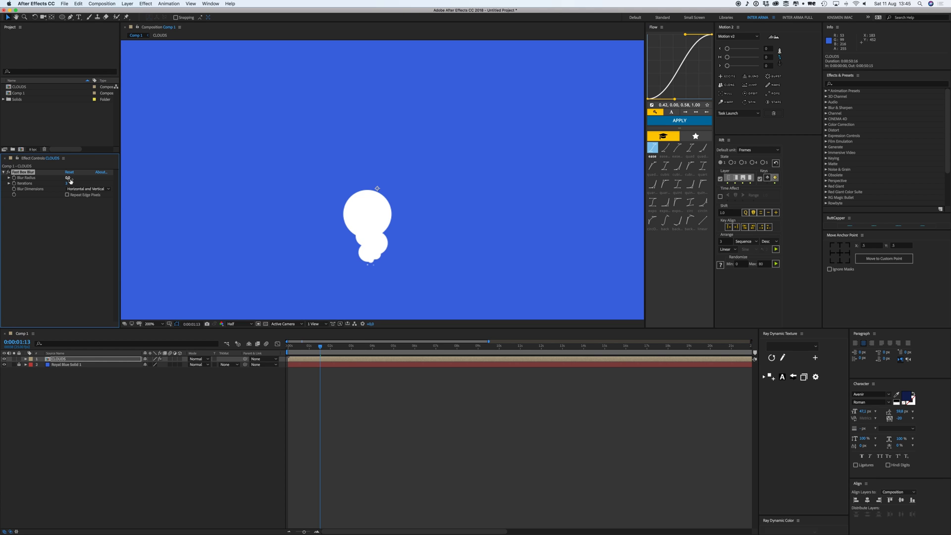
{"action": "left_click_drag", "start_coordinate": [70, 181], "coordinate": [73, 178]}
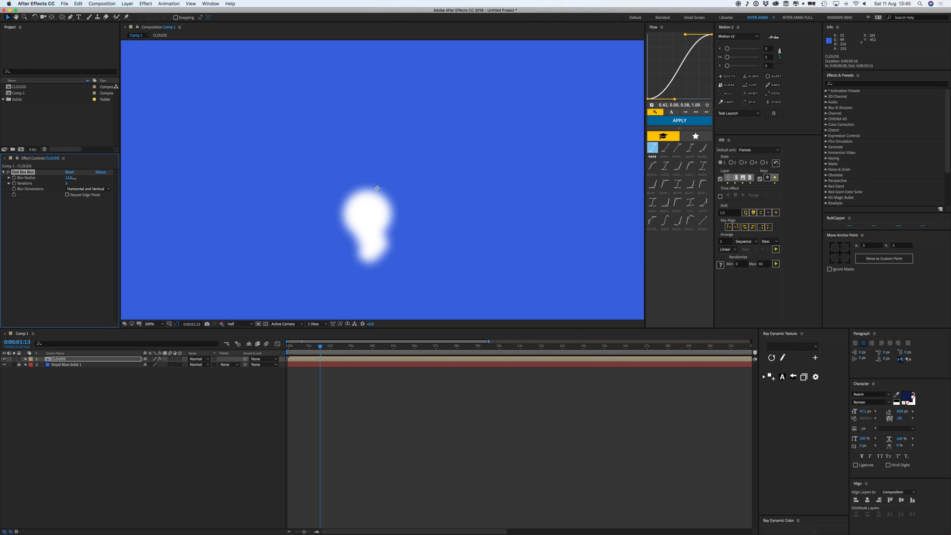
{"action": "left_click", "coordinate": [435, 430]}
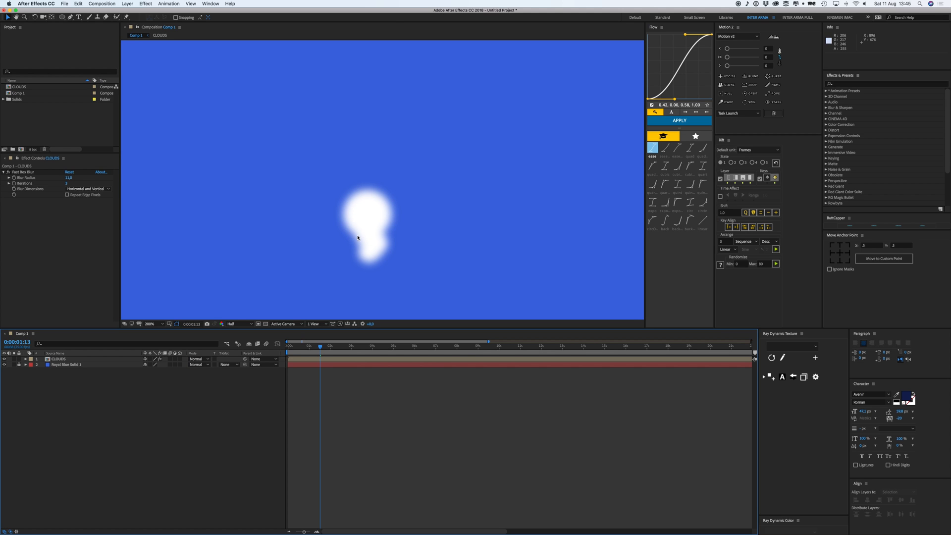
Step: Switch off the Fast Box Blur on CLOUDS to inspect the unblurred outlines of the circles up close
{"action": "left_click_drag", "start_coordinate": [371, 244], "coordinate": [370, 202]}
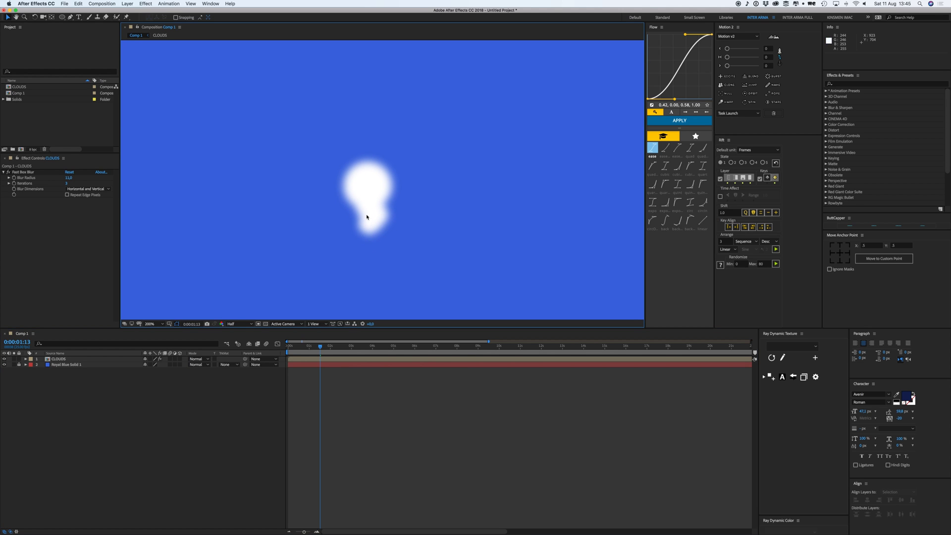
{"action": "key", "text": "period"}
{"action": "left_click_drag", "start_coordinate": [356, 236], "coordinate": [370, 211]}
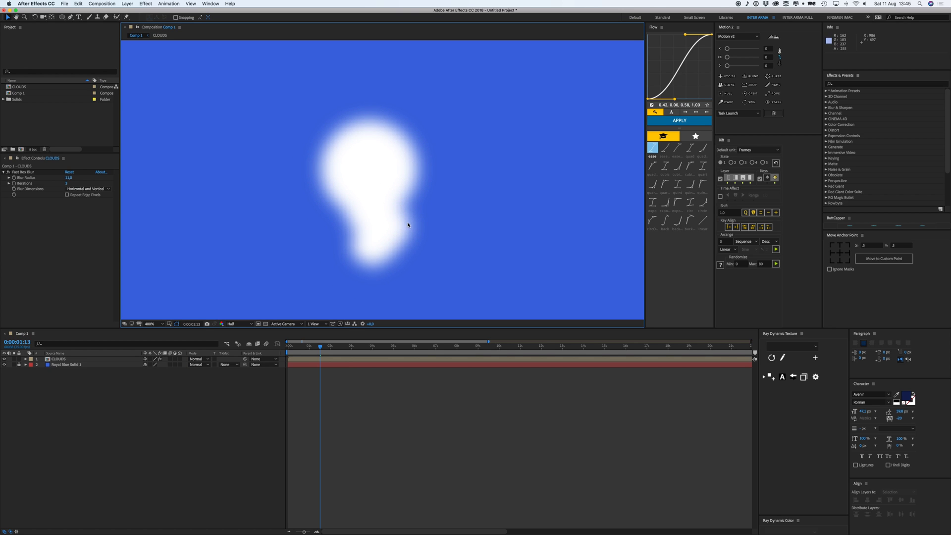
{"action": "left_click", "coordinate": [8, 172]}
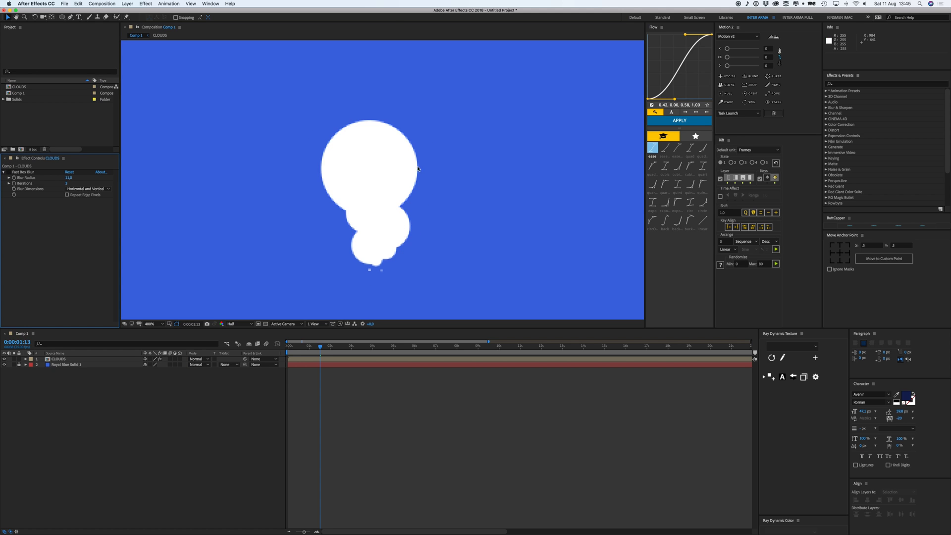
Step: Switch the Fast Box Blur effect on the CLOUDS layer back on
{"action": "left_click", "coordinate": [8, 173]}
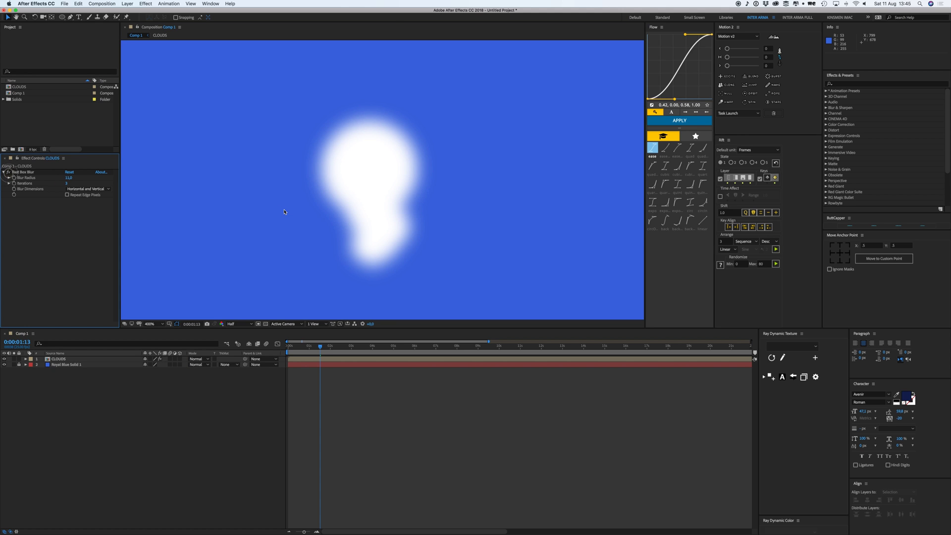
{"action": "key", "text": "slash"}
{"action": "key", "text": "period"}
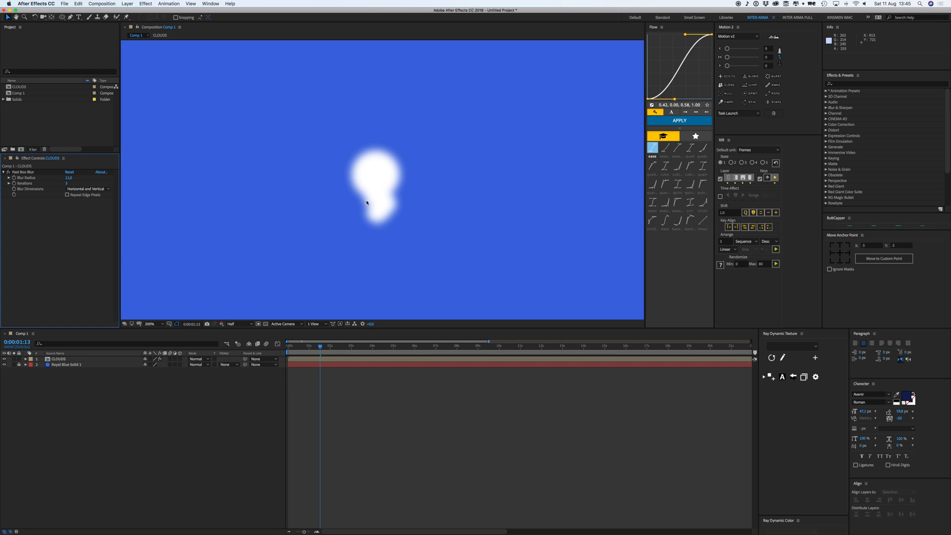
Step: Apply the Curves color correction effect to the CLOUDS layer
{"action": "left_click", "coordinate": [313, 361]}
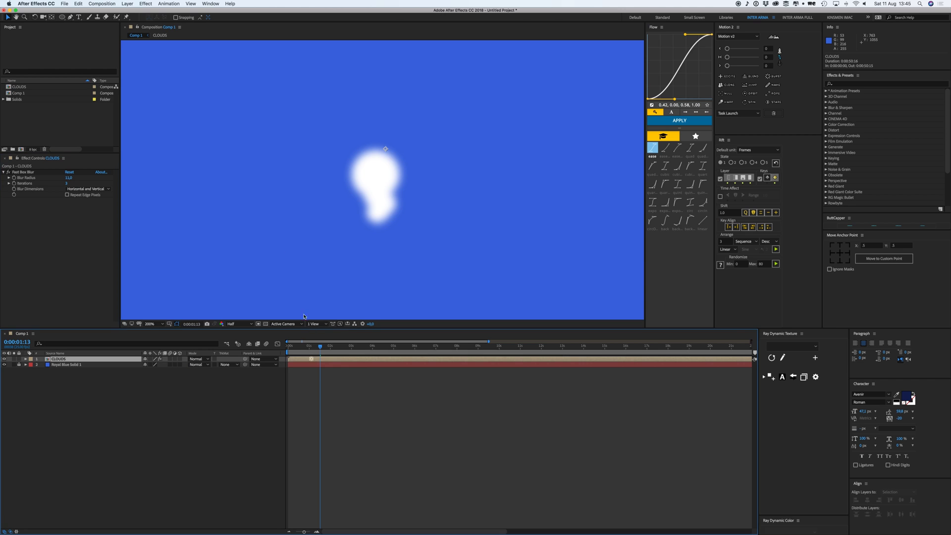
{"action": "left_click", "coordinate": [146, 4]}
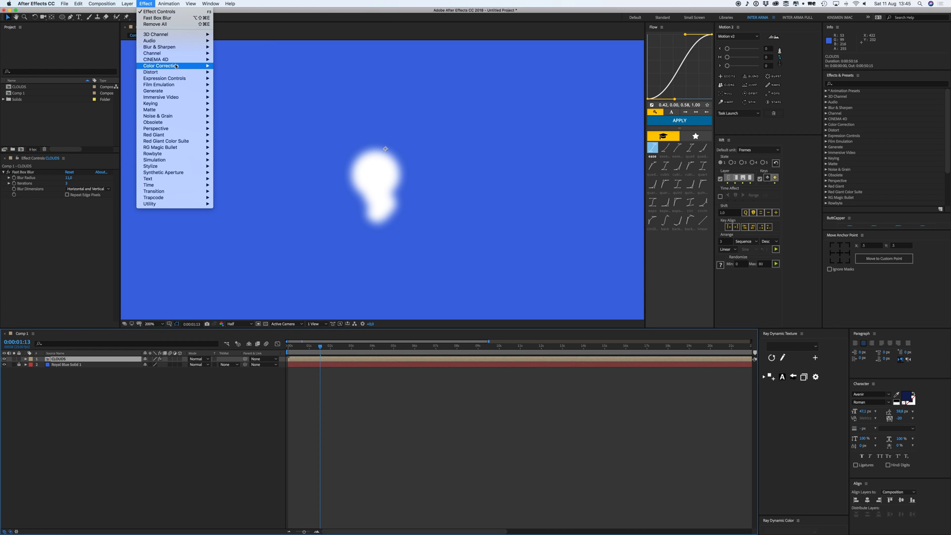
{"action": "mouse_move", "coordinate": [164, 65]}
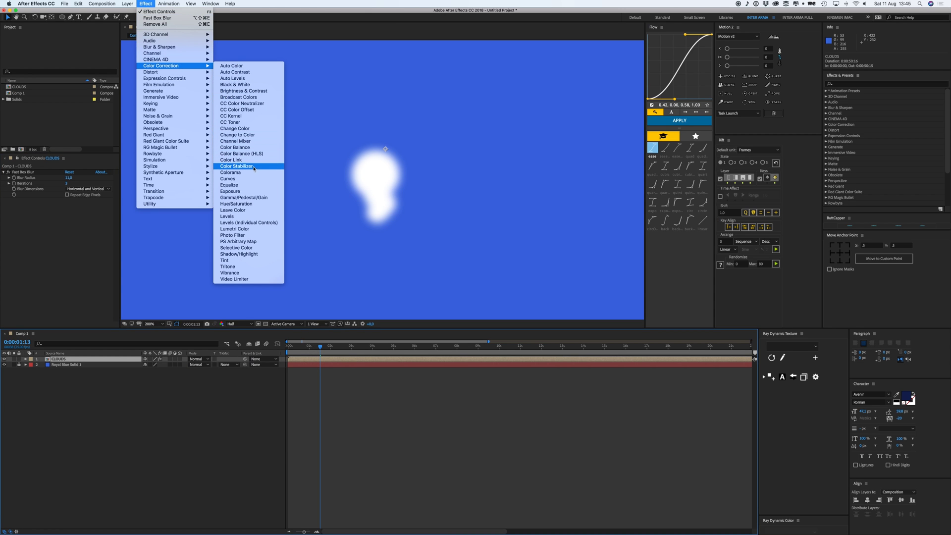
{"action": "left_click", "coordinate": [231, 180]}
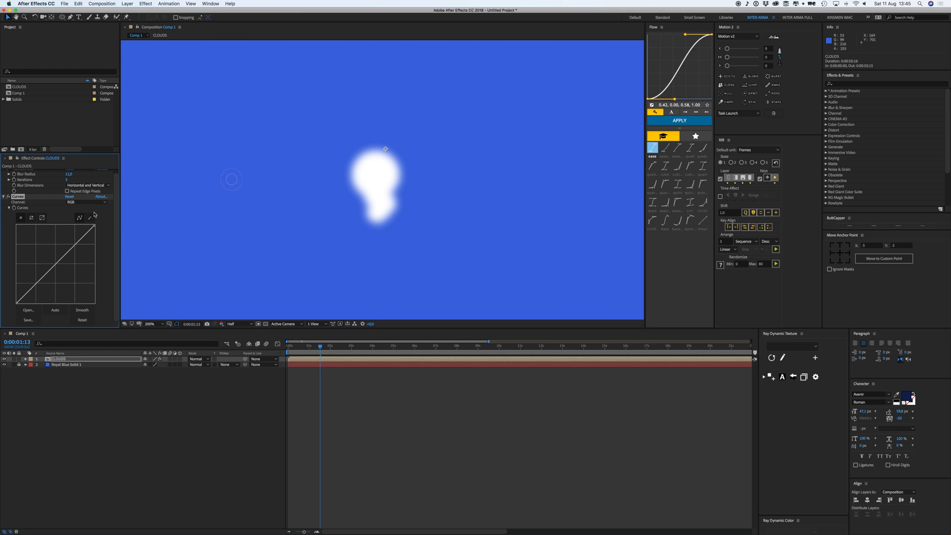
Step: Set the Curves channel to Alpha and redraw the curve steeper to sharpen the blurred cloud edges
{"action": "left_click", "coordinate": [72, 202]}
{"action": "left_click", "coordinate": [75, 204]}
{"action": "left_click", "coordinate": [75, 203]}
{"action": "left_click", "coordinate": [82, 235]}
{"action": "left_click", "coordinate": [91, 219]}
{"action": "mouse_move", "coordinate": [18, 303]}
{"action": "left_mouse_down"}
{"action": "mouse_move", "coordinate": [52, 305]}
{"action": "mouse_move", "coordinate": [68, 228]}
{"action": "mouse_move", "coordinate": [99, 227]}
{"action": "left_mouse_up"}
{"action": "left_click", "coordinate": [358, 393]}
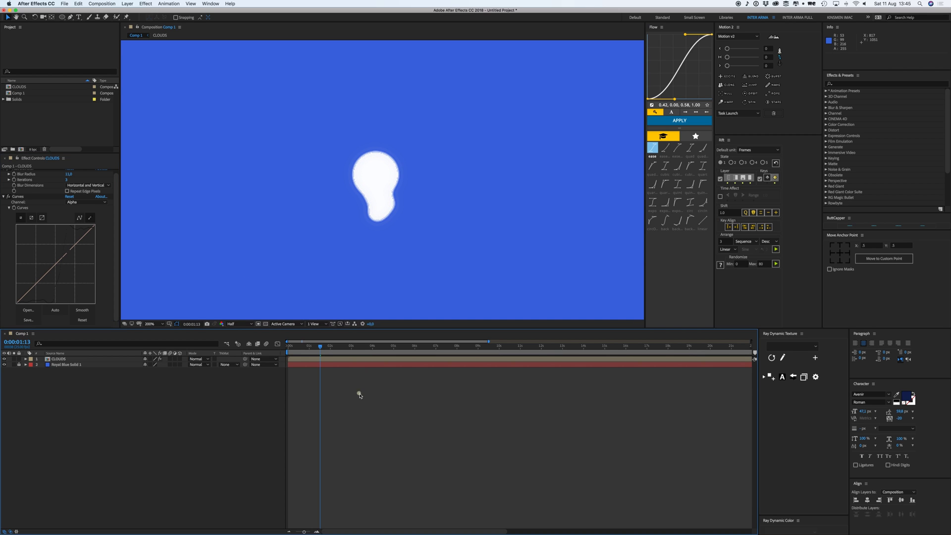
Step: Convert the drawn Alpha curve on CLOUDS to editable points and adjust its upper and lower points for cleaner edges
{"action": "left_click", "coordinate": [299, 361]}
{"action": "scroll", "coordinate": [322, 259], "scroll_direction": "up", "scroll_amount": 2}
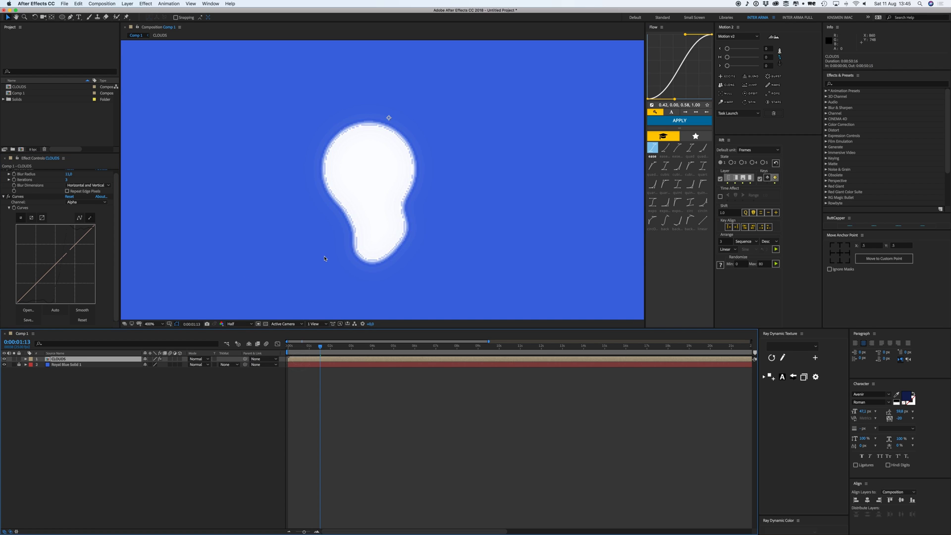
{"action": "key", "text": "v"}
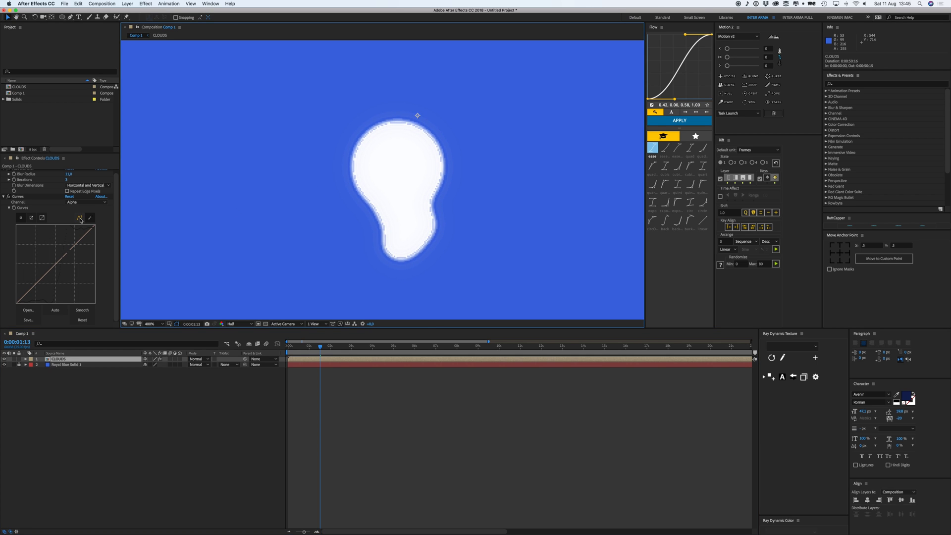
{"action": "left_click", "coordinate": [79, 219]}
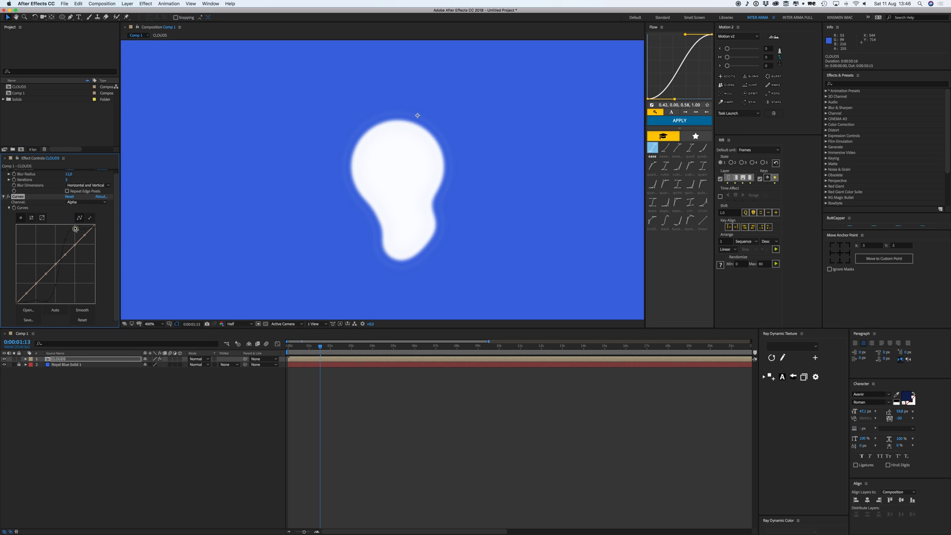
{"action": "left_click_drag", "start_coordinate": [76, 229], "coordinate": [86, 235]}
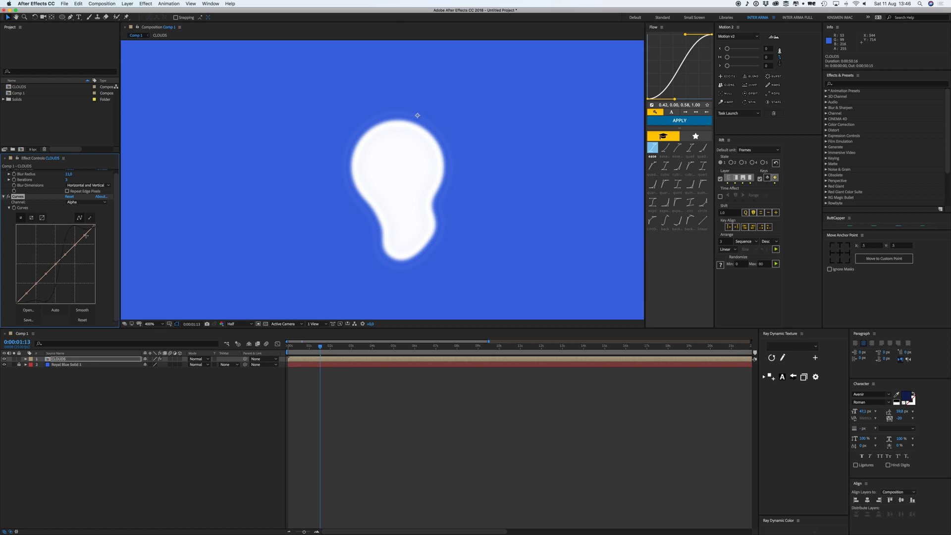
{"action": "left_click", "coordinate": [151, 359]}
{"action": "left_click", "coordinate": [151, 359]}
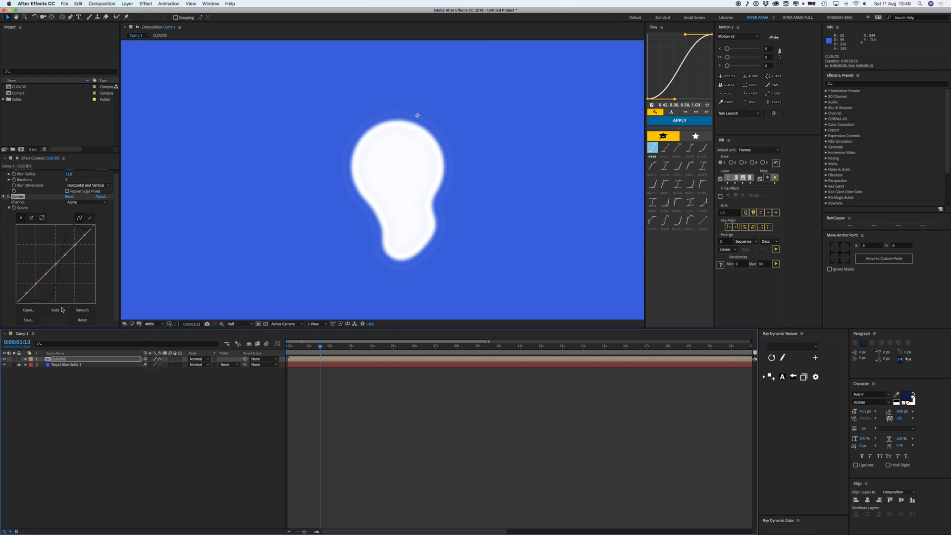
{"action": "left_click_drag", "start_coordinate": [37, 301], "coordinate": [55, 288]}
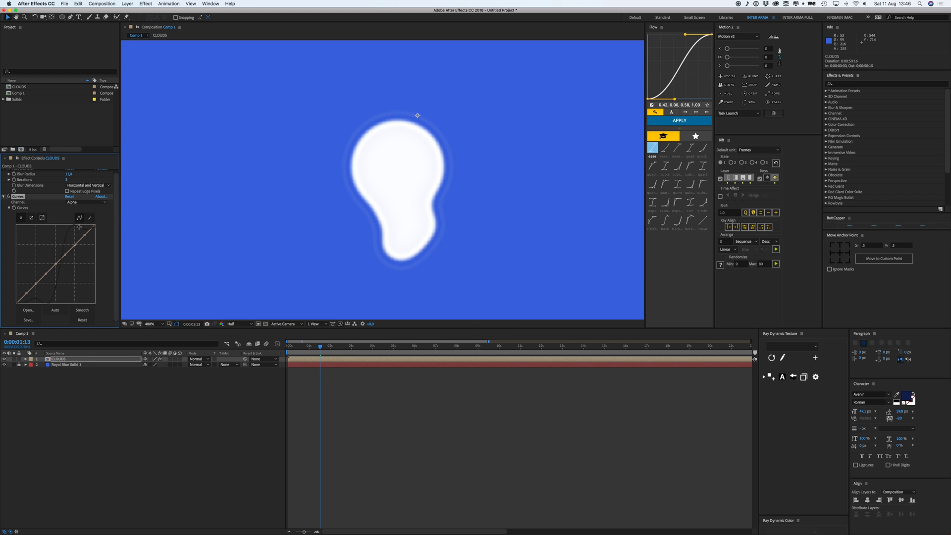
{"action": "mouse_move", "coordinate": [86, 231]}
{"action": "left_mouse_down"}
{"action": "mouse_move", "coordinate": [61, 242]}
{"action": "mouse_move", "coordinate": [74, 223]}
{"action": "left_mouse_up"}
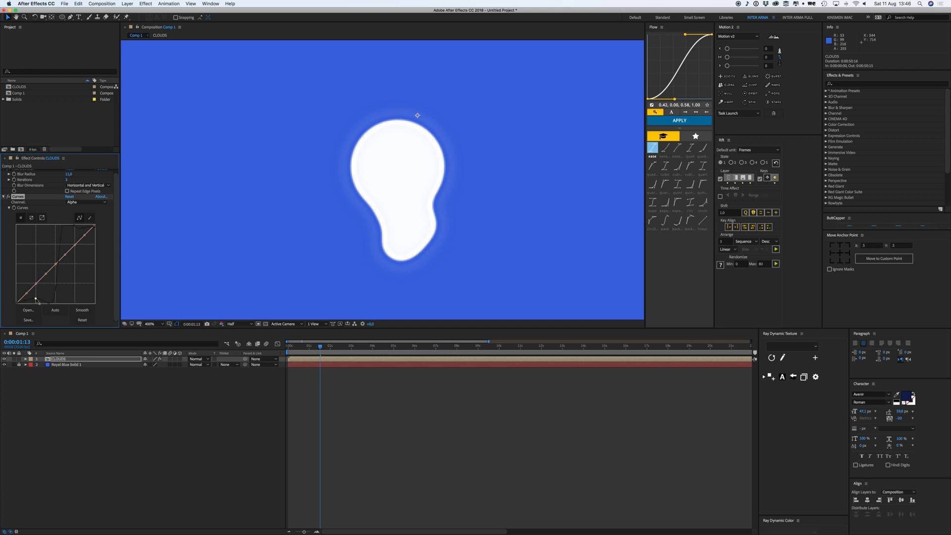
{"action": "left_click", "coordinate": [35, 298]}
{"action": "key", "text": "comma"}
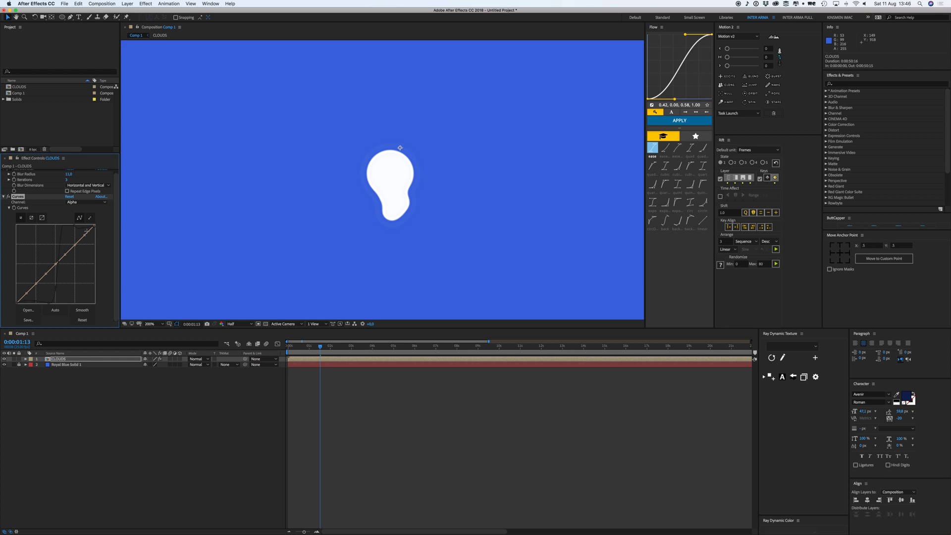
Step: Scrub from 0:00:01:00 to 0:00:02:18 and play the cloud animation to examine the merged edges up close
{"action": "left_click", "coordinate": [311, 346]}
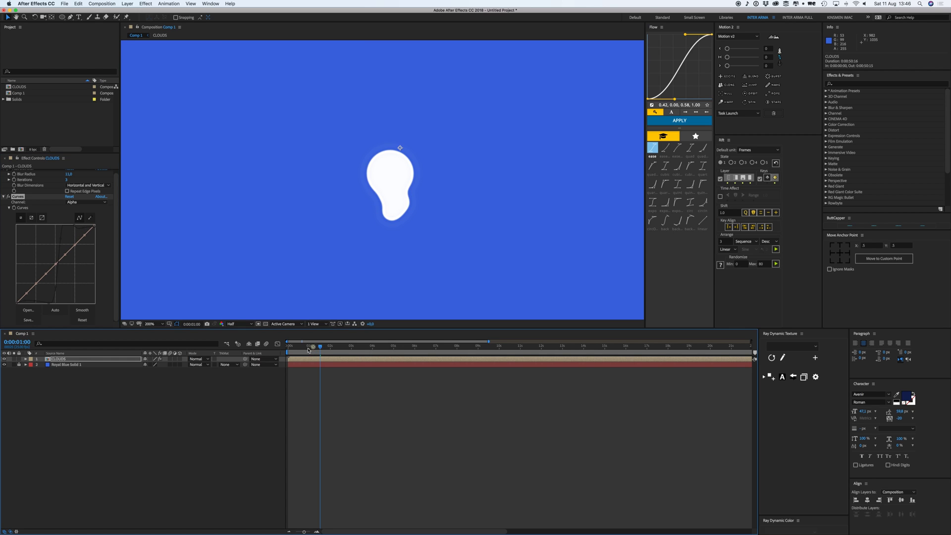
{"action": "left_click_drag", "start_coordinate": [318, 350], "coordinate": [345, 350]}
{"action": "left_click", "coordinate": [403, 411]}
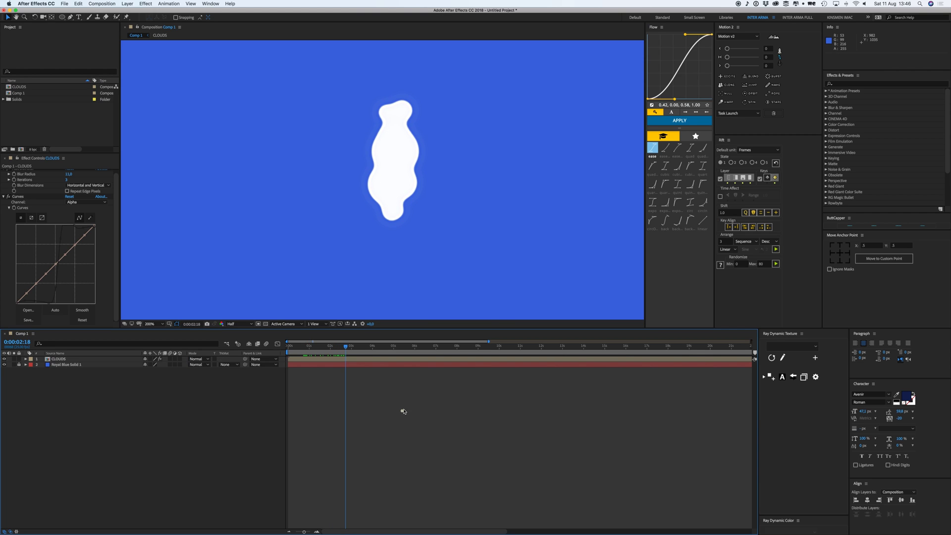
{"action": "key", "text": "comma"}
{"action": "key", "text": "space"}
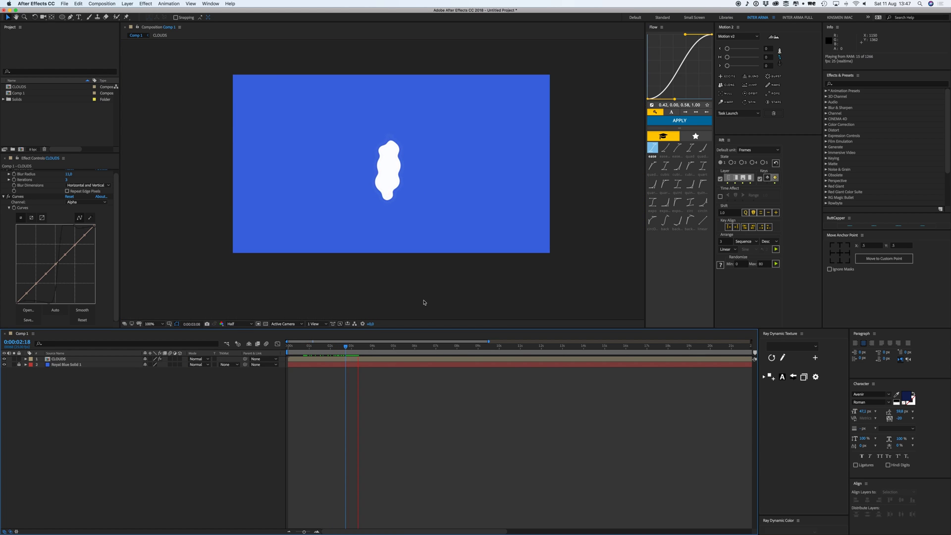
{"action": "key", "text": "period"}
{"action": "key", "text": "period"}
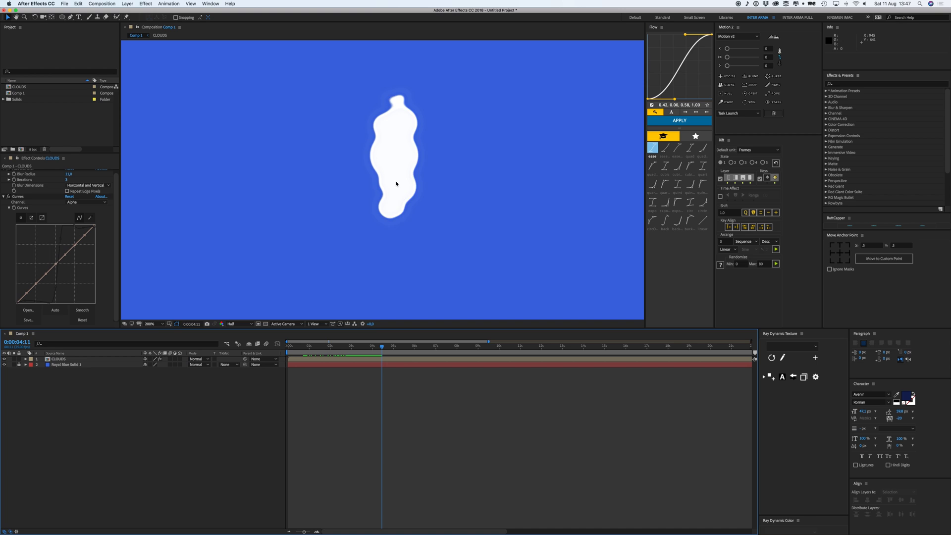
{"action": "left_click_drag", "start_coordinate": [405, 172], "coordinate": [389, 255]}
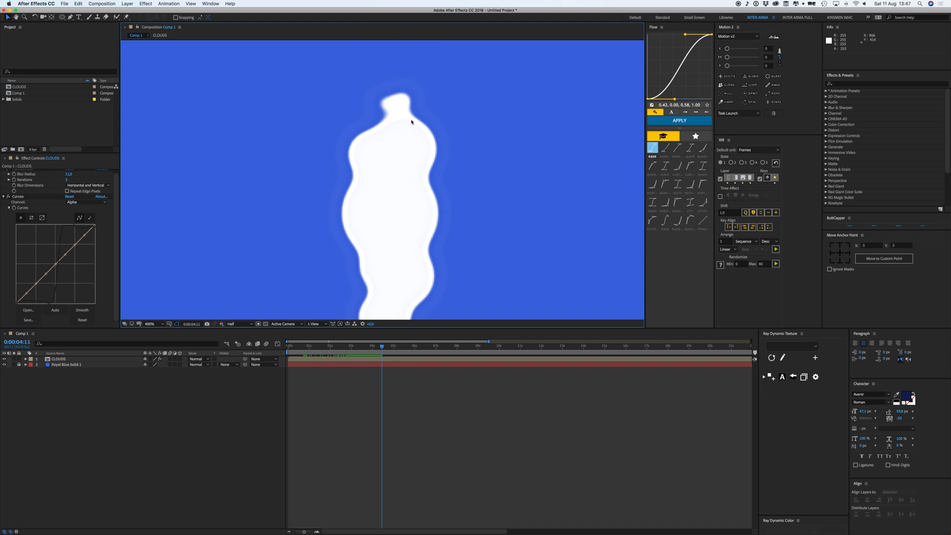
Step: Adjust the upper end of the Alpha curve on CLOUDS and preview the animation
{"action": "left_click", "coordinate": [304, 360]}
{"action": "left_click", "coordinate": [83, 231]}
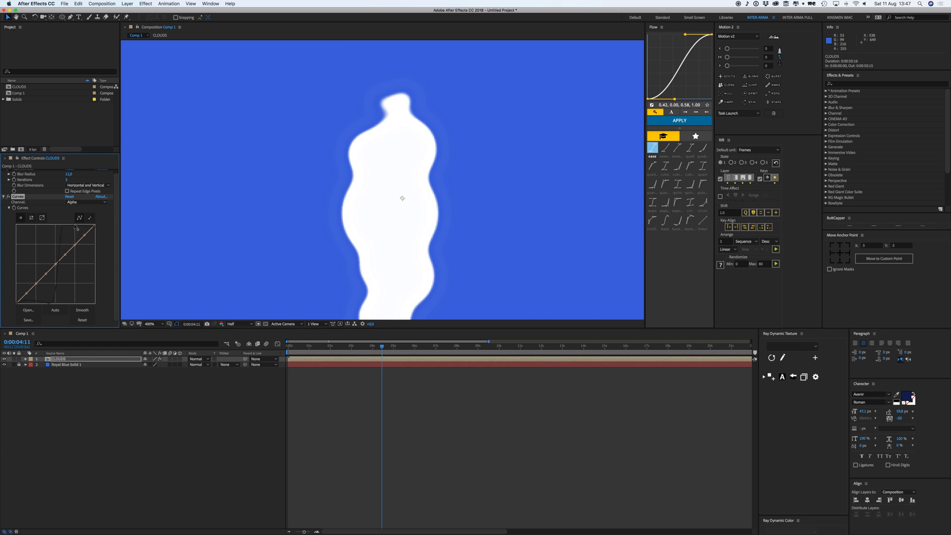
{"action": "left_click", "coordinate": [354, 443]}
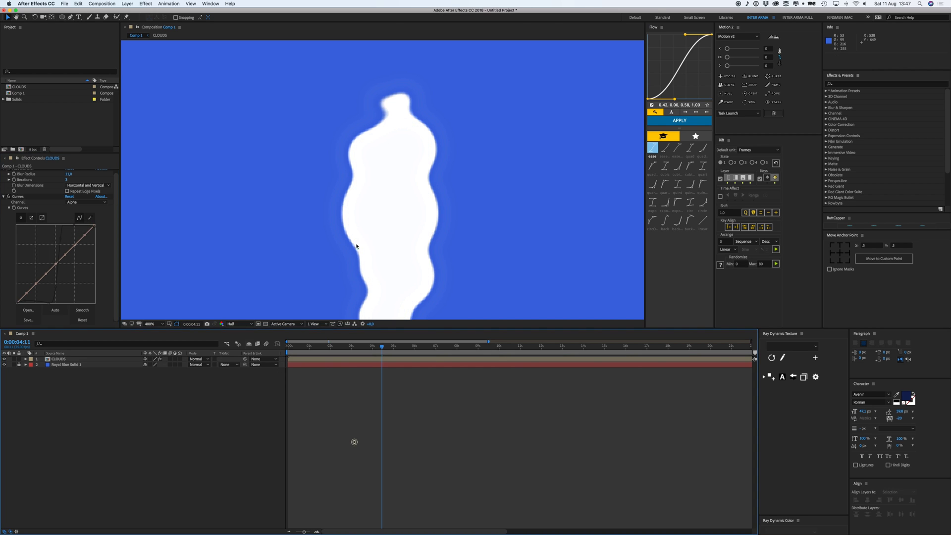
{"action": "key", "text": "comma"}
{"action": "key", "text": "space"}
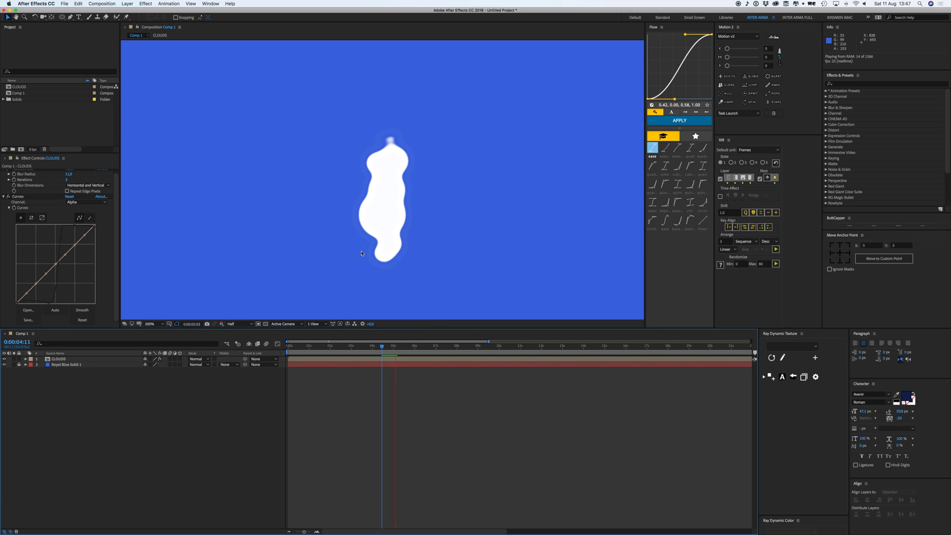
{"action": "key", "text": "comma"}
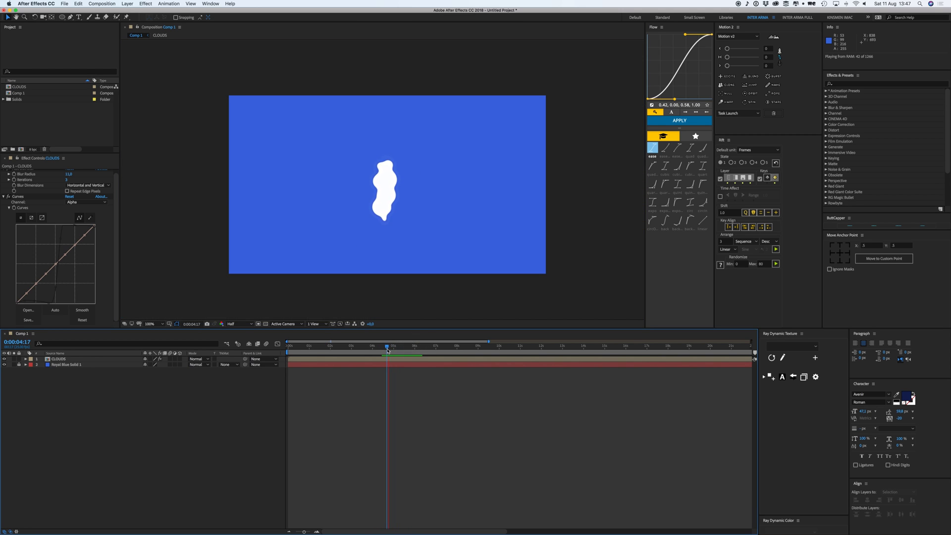
{"action": "key", "text": "space"}
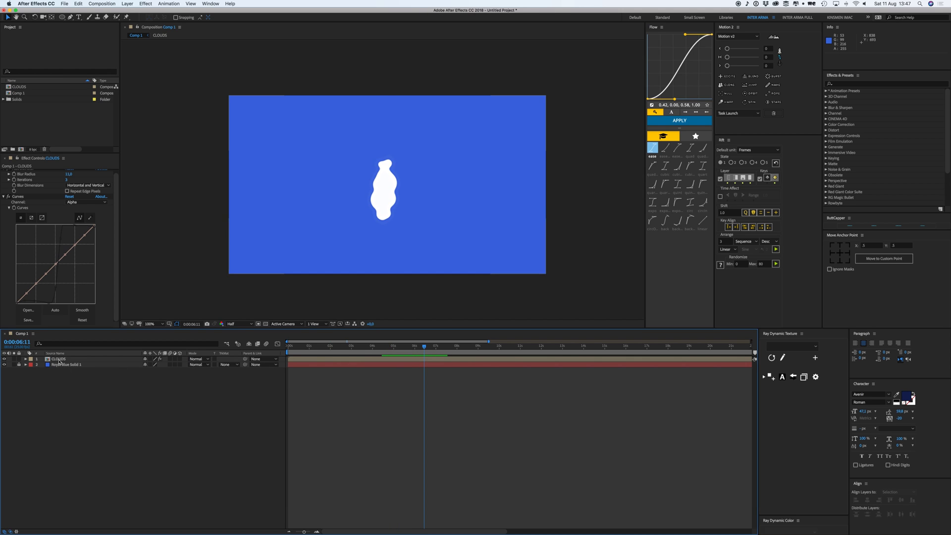
Step: Collapse the Curves effect on CLOUDS and toggle the Fast Box Blur off and on to compare the cloud shape
{"action": "left_click", "coordinate": [405, 182]}
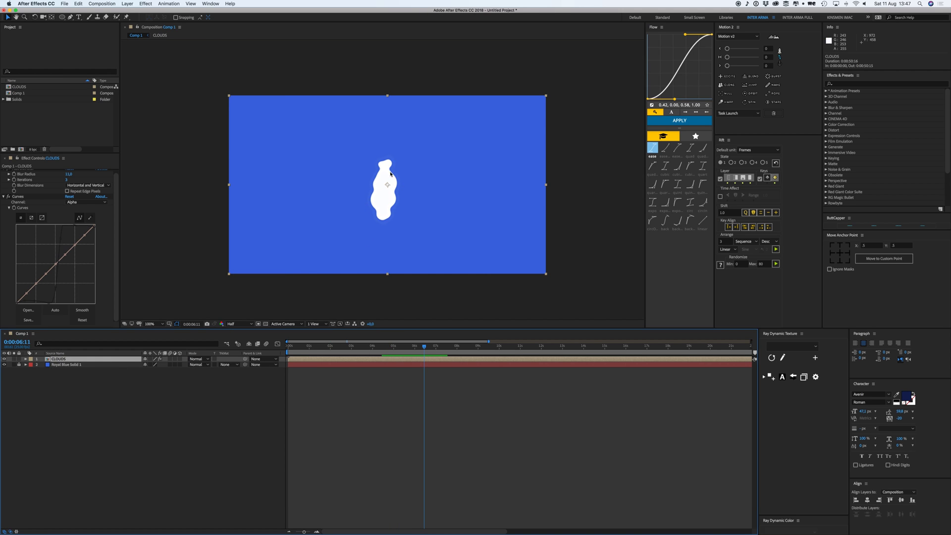
{"action": "key", "text": "period"}
{"action": "scroll", "coordinate": [61, 193], "scroll_direction": "up", "scroll_amount": 1}
{"action": "left_click", "coordinate": [4, 200]}
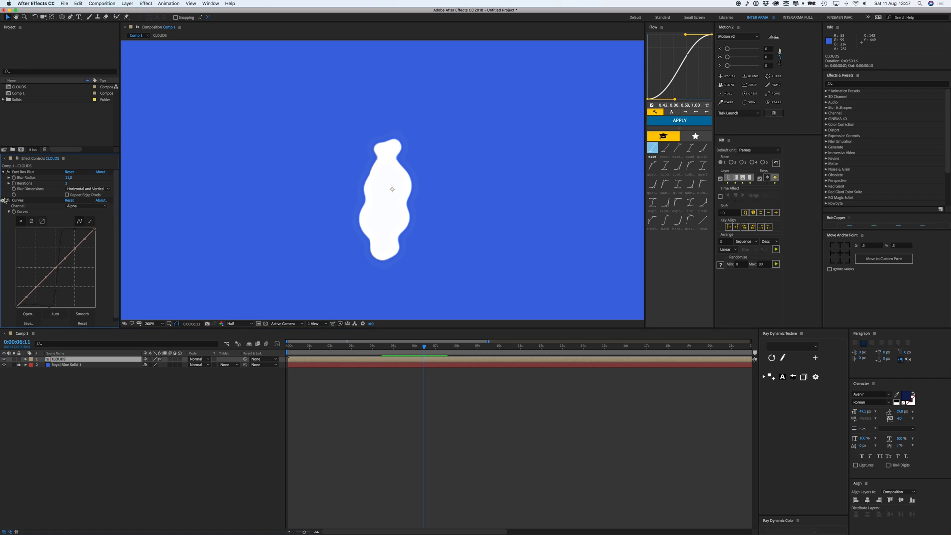
{"action": "left_click", "coordinate": [8, 172]}
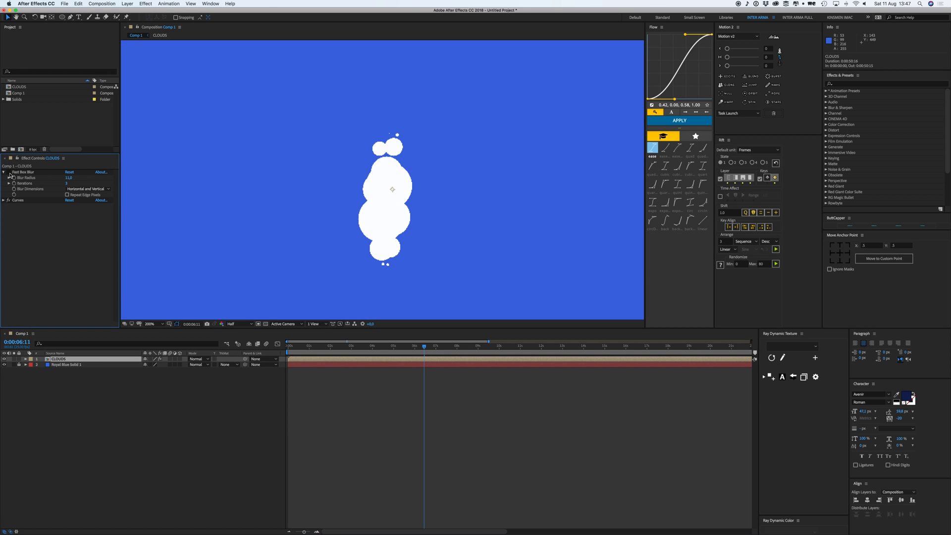
{"action": "left_click", "coordinate": [8, 172]}
Step: Try Fast Box Blur radii of 30 and 5 on CLOUDS, playing the animation to compare how the circles merge
{"action": "left_click_drag", "start_coordinate": [66, 177], "coordinate": [71, 178]}
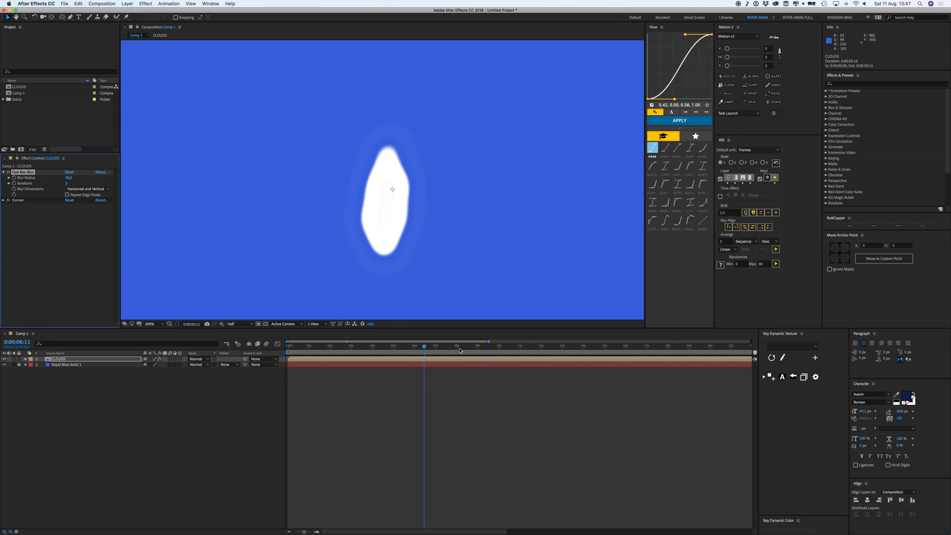
{"action": "key", "text": "space"}
{"action": "left_click_drag", "start_coordinate": [70, 178], "coordinate": [65, 179]}
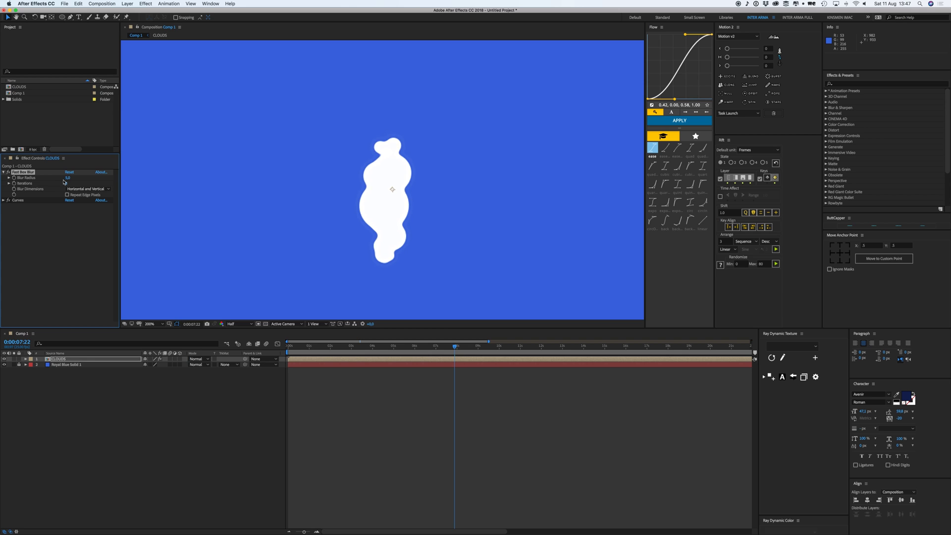
{"action": "key", "text": "space"}
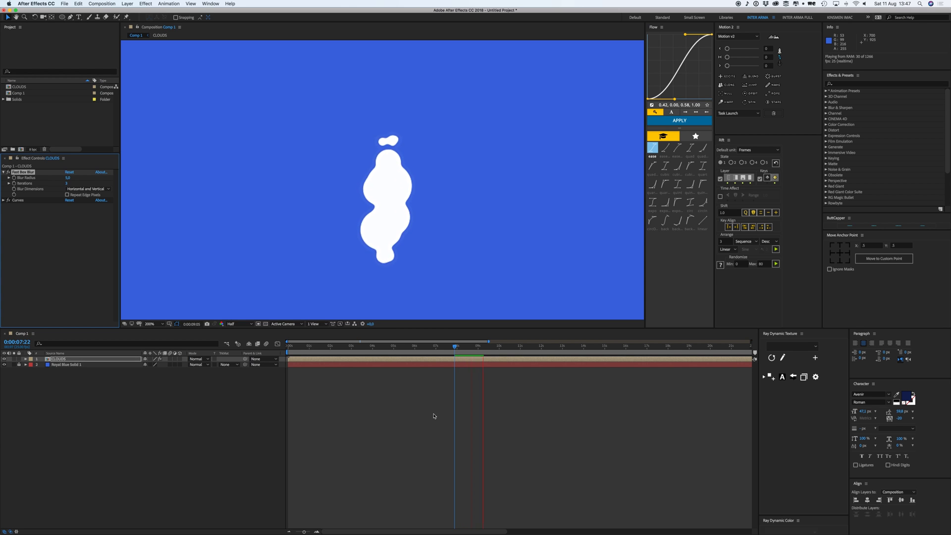
{"action": "key", "text": "space"}
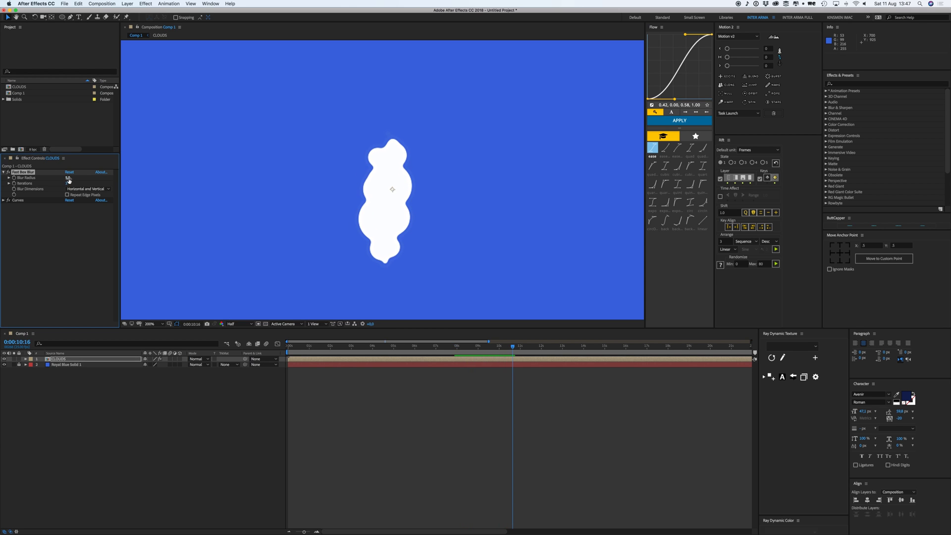
Step: Set the Fast Box Blur radius on CLOUDS to 14 and preview the animation
{"action": "left_click_drag", "start_coordinate": [68, 178], "coordinate": [72, 178]}
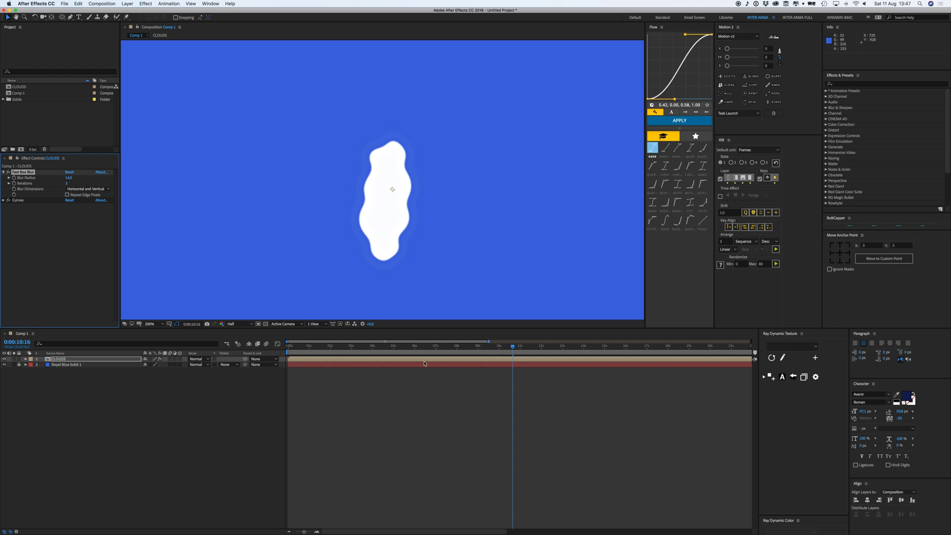
{"action": "key", "text": "space"}
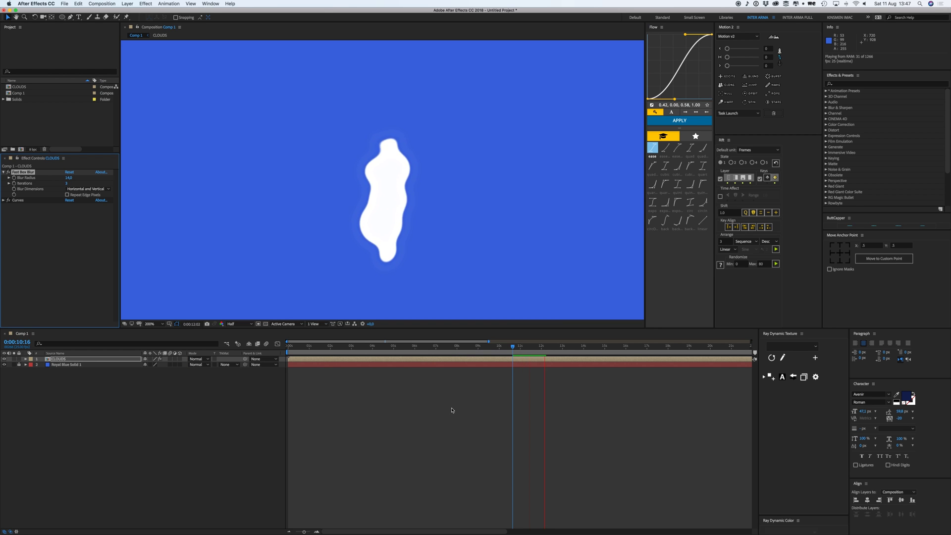
Step: Open the CLOUDS pre-comp and examine the Position and Scale keyframes of Shape Layer 13
{"action": "double_click", "coordinate": [59, 358]}
{"action": "left_click", "coordinate": [314, 393]}
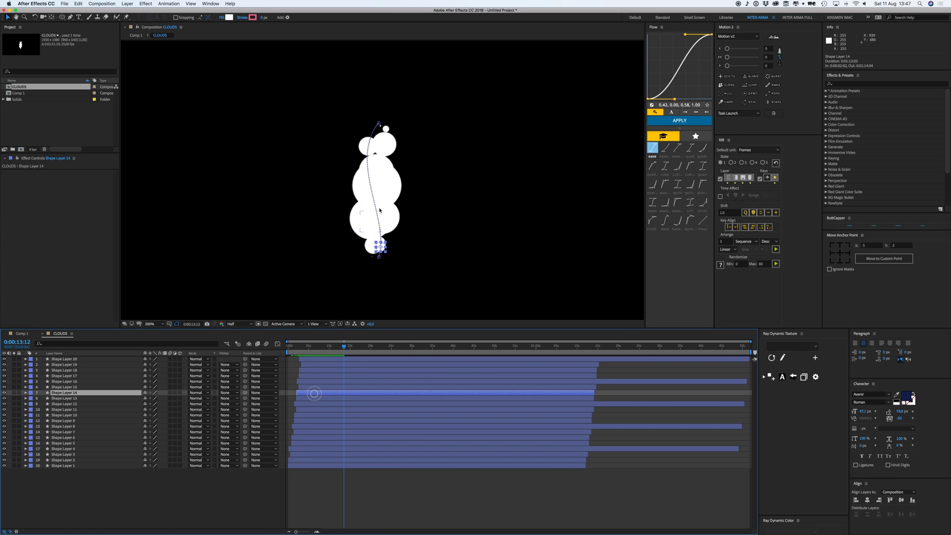
{"action": "key", "text": "period"}
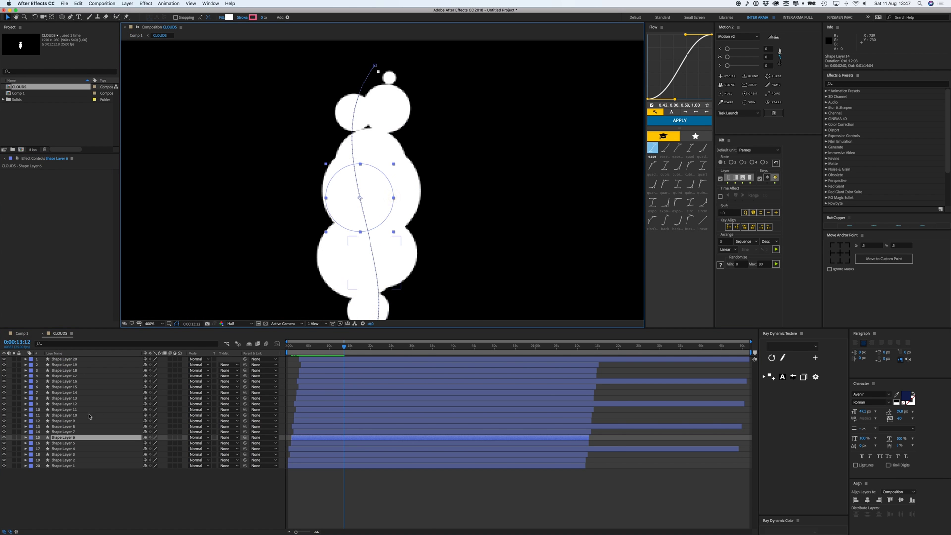
{"action": "left_click", "coordinate": [75, 398]}
{"action": "key", "text": "u"}
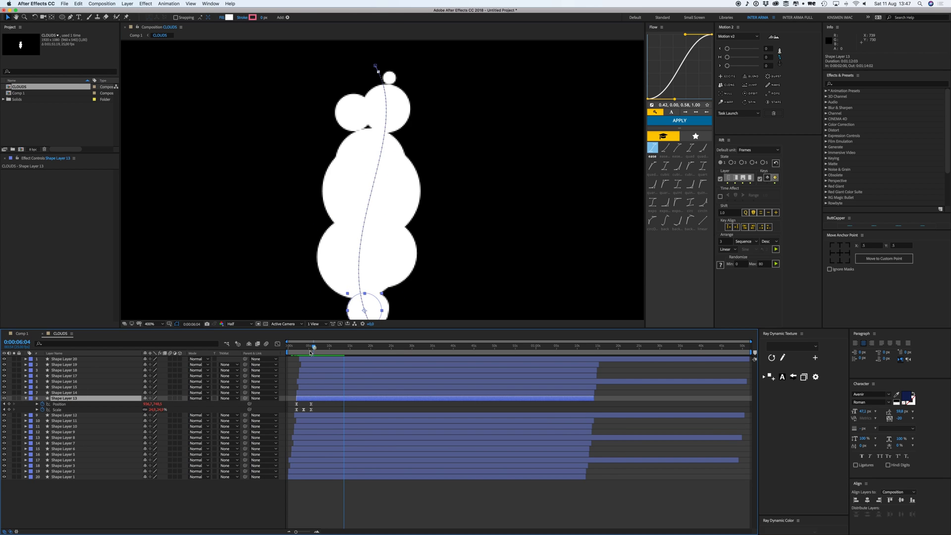
{"action": "left_click_drag", "start_coordinate": [310, 353], "coordinate": [304, 353]}
{"action": "left_click_drag", "start_coordinate": [321, 403], "coordinate": [301, 411]}
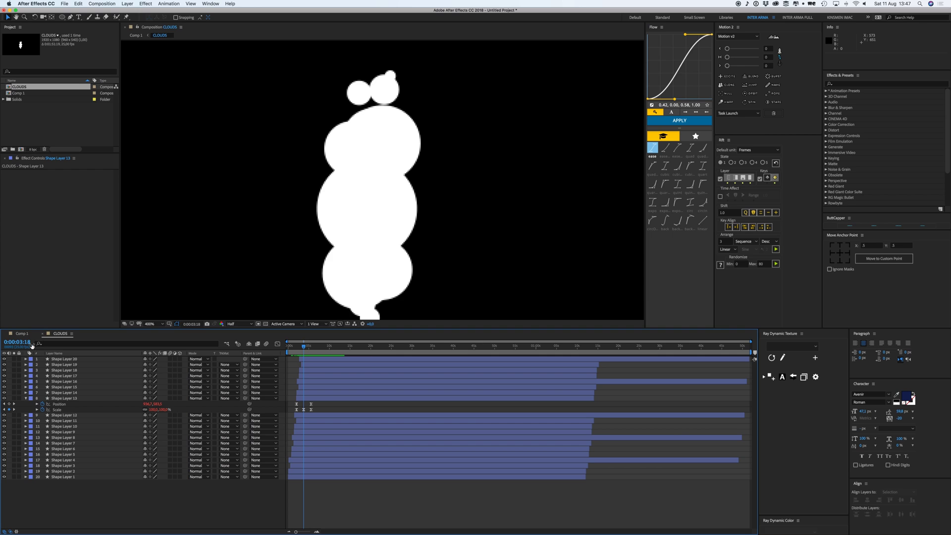
Step: Return to Comp 1 and preview the merged cloud animation against the blue background
{"action": "left_click", "coordinate": [20, 333]}
{"action": "left_click", "coordinate": [374, 404]}
{"action": "key", "text": "comma"}
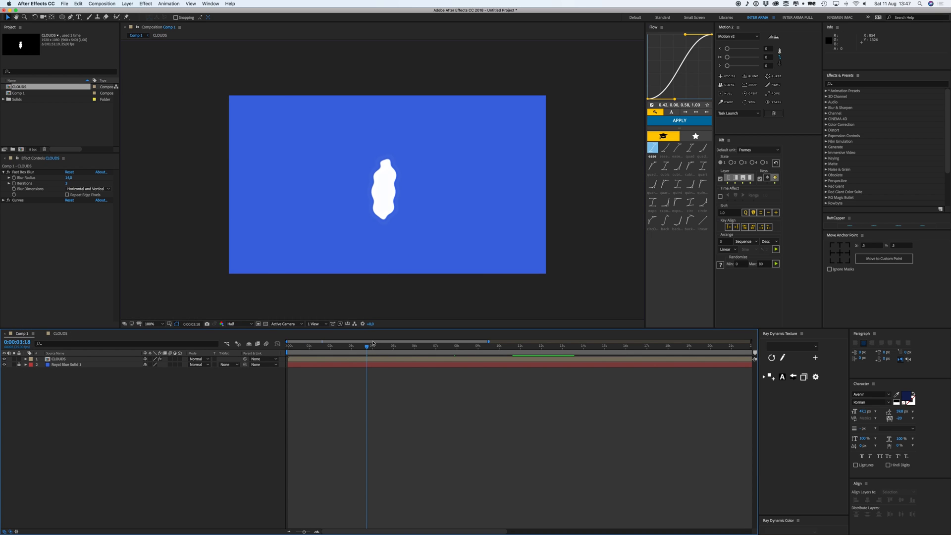
{"action": "key", "text": "space"}
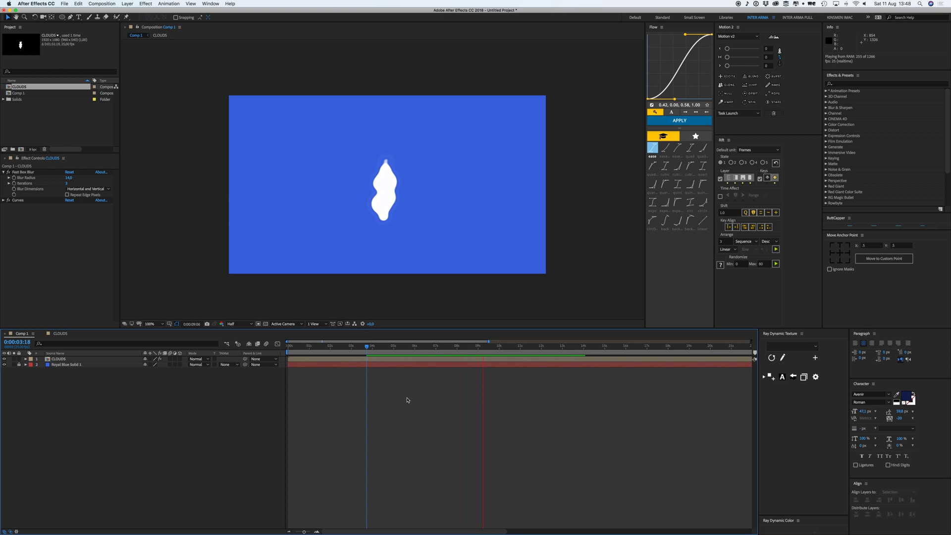
{"action": "key", "text": "space"}
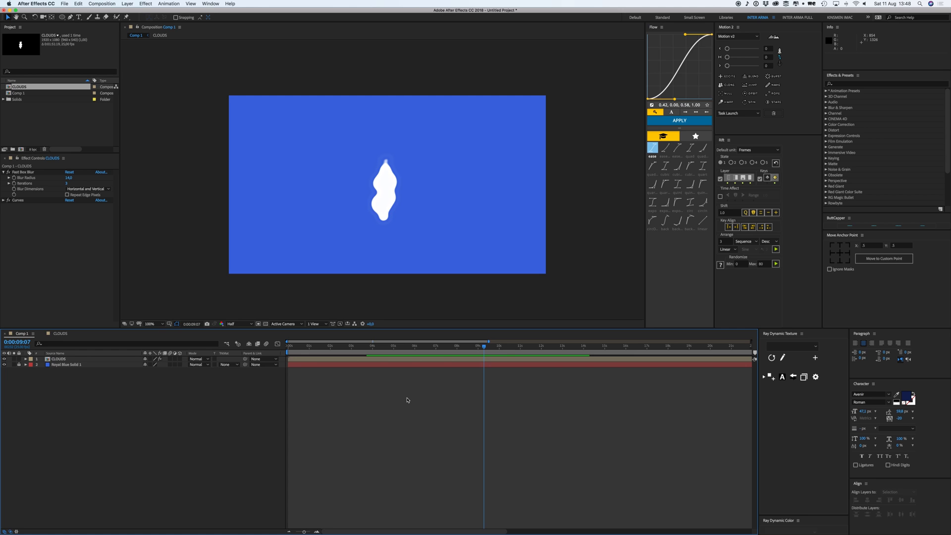